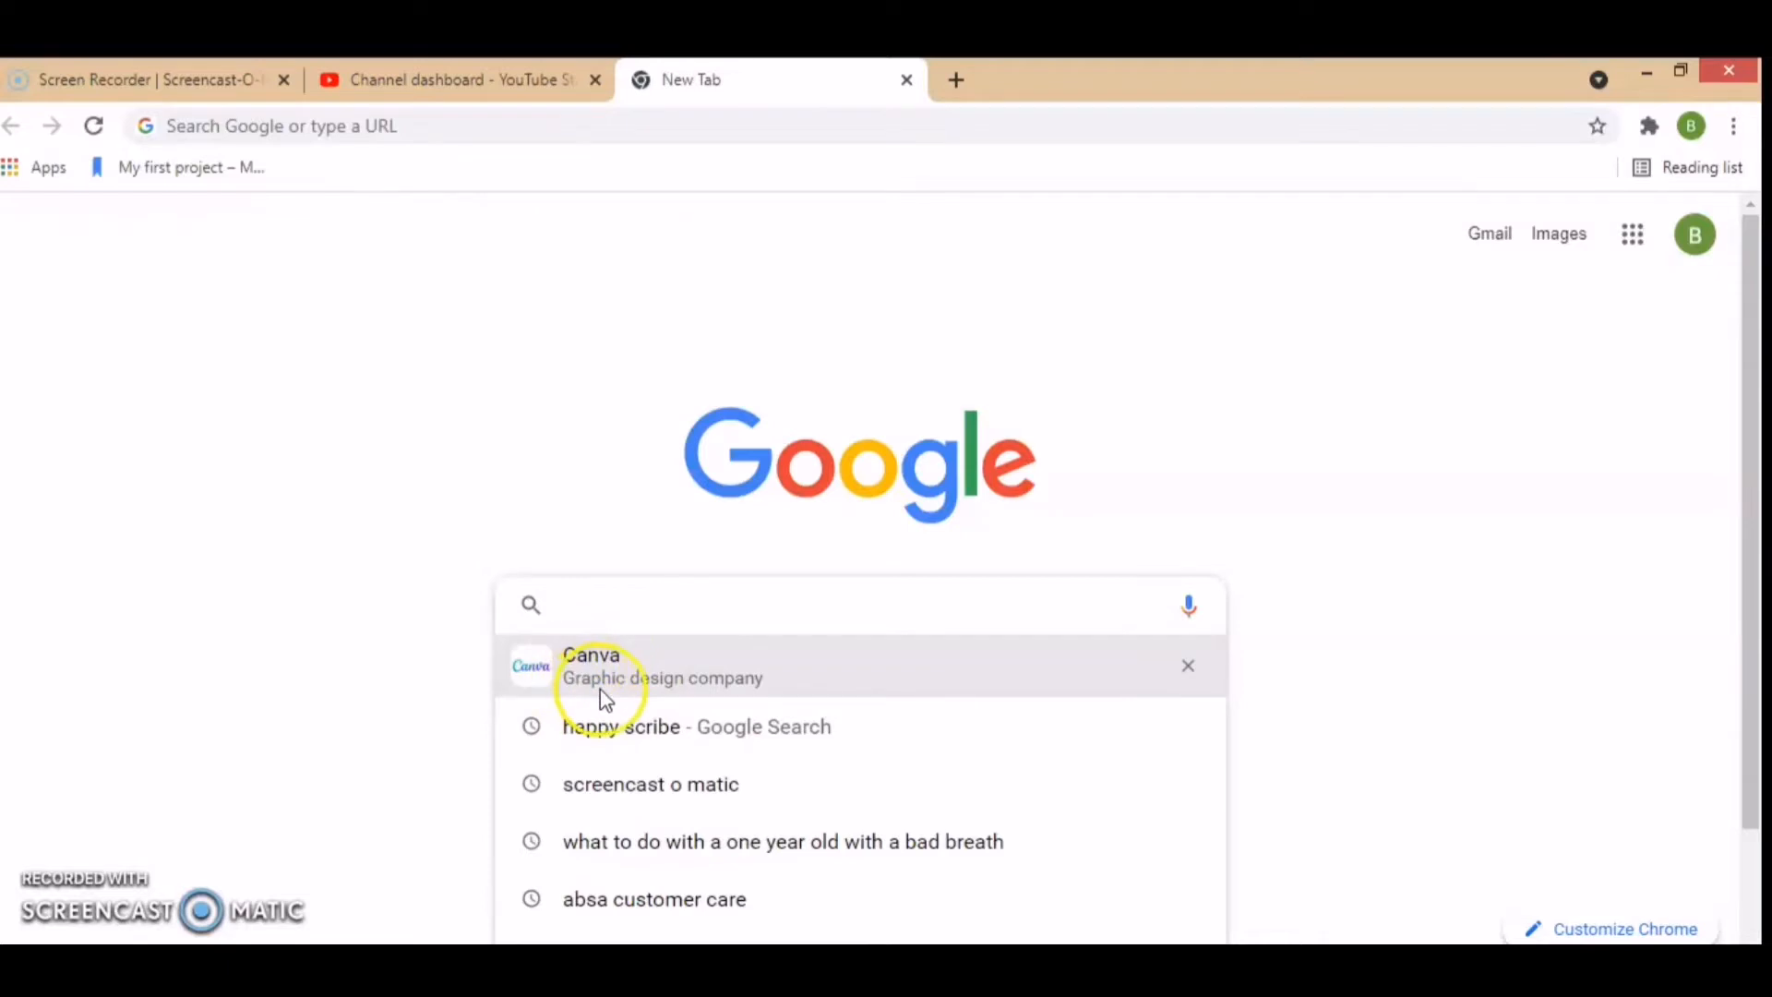
Step: Open Canva and create a blank YouTube Thumbnail design
{"action": "left_click", "coordinate": [645, 667]}
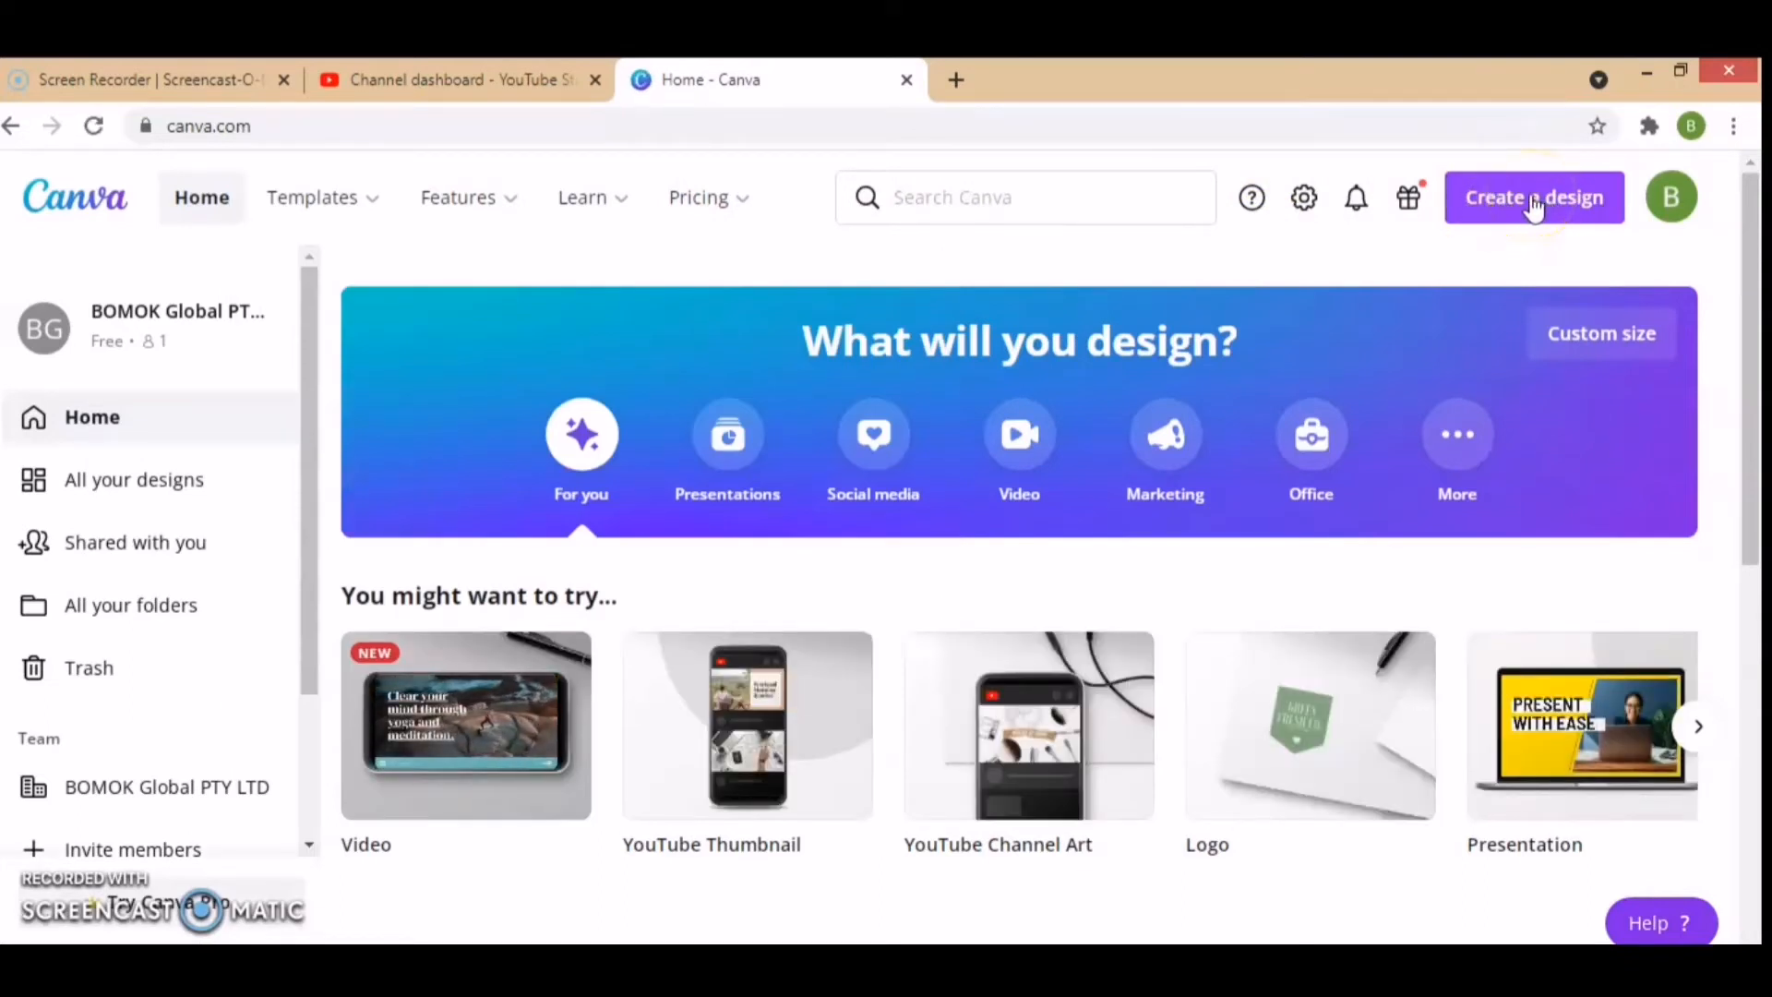
{"action": "left_click", "coordinate": [1533, 204]}
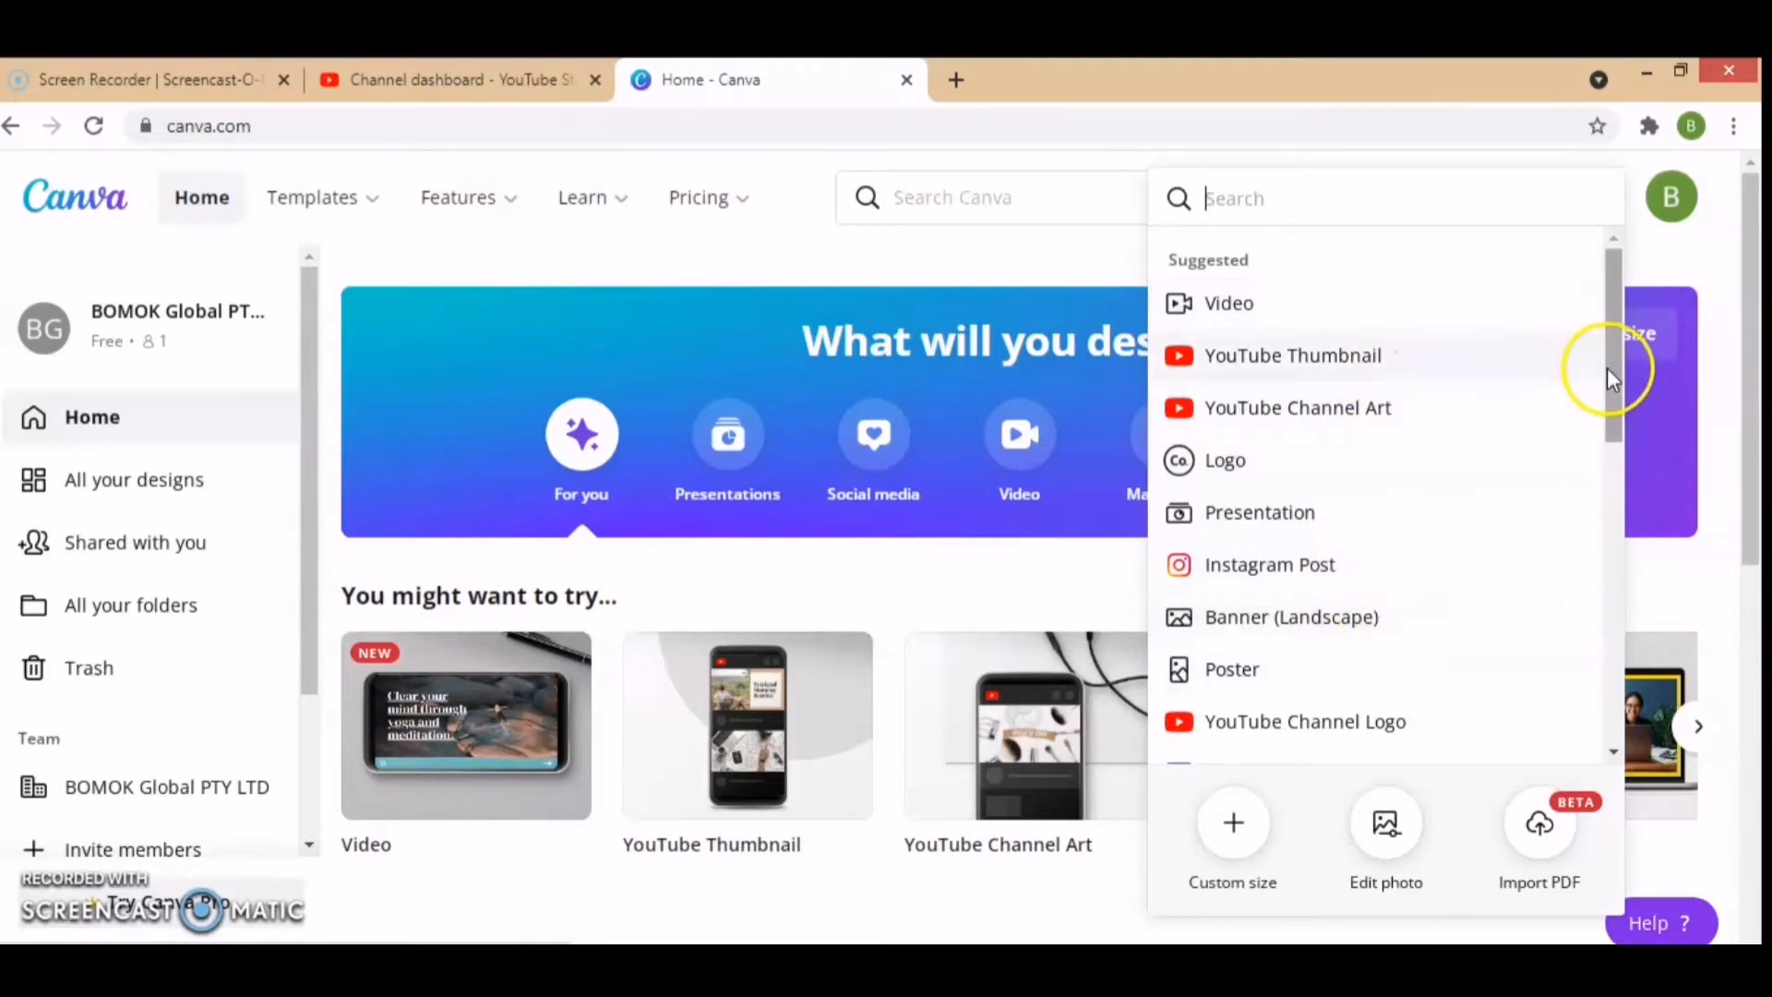
{"action": "left_click_drag", "start_coordinate": [1615, 368], "coordinate": [1594, 317]}
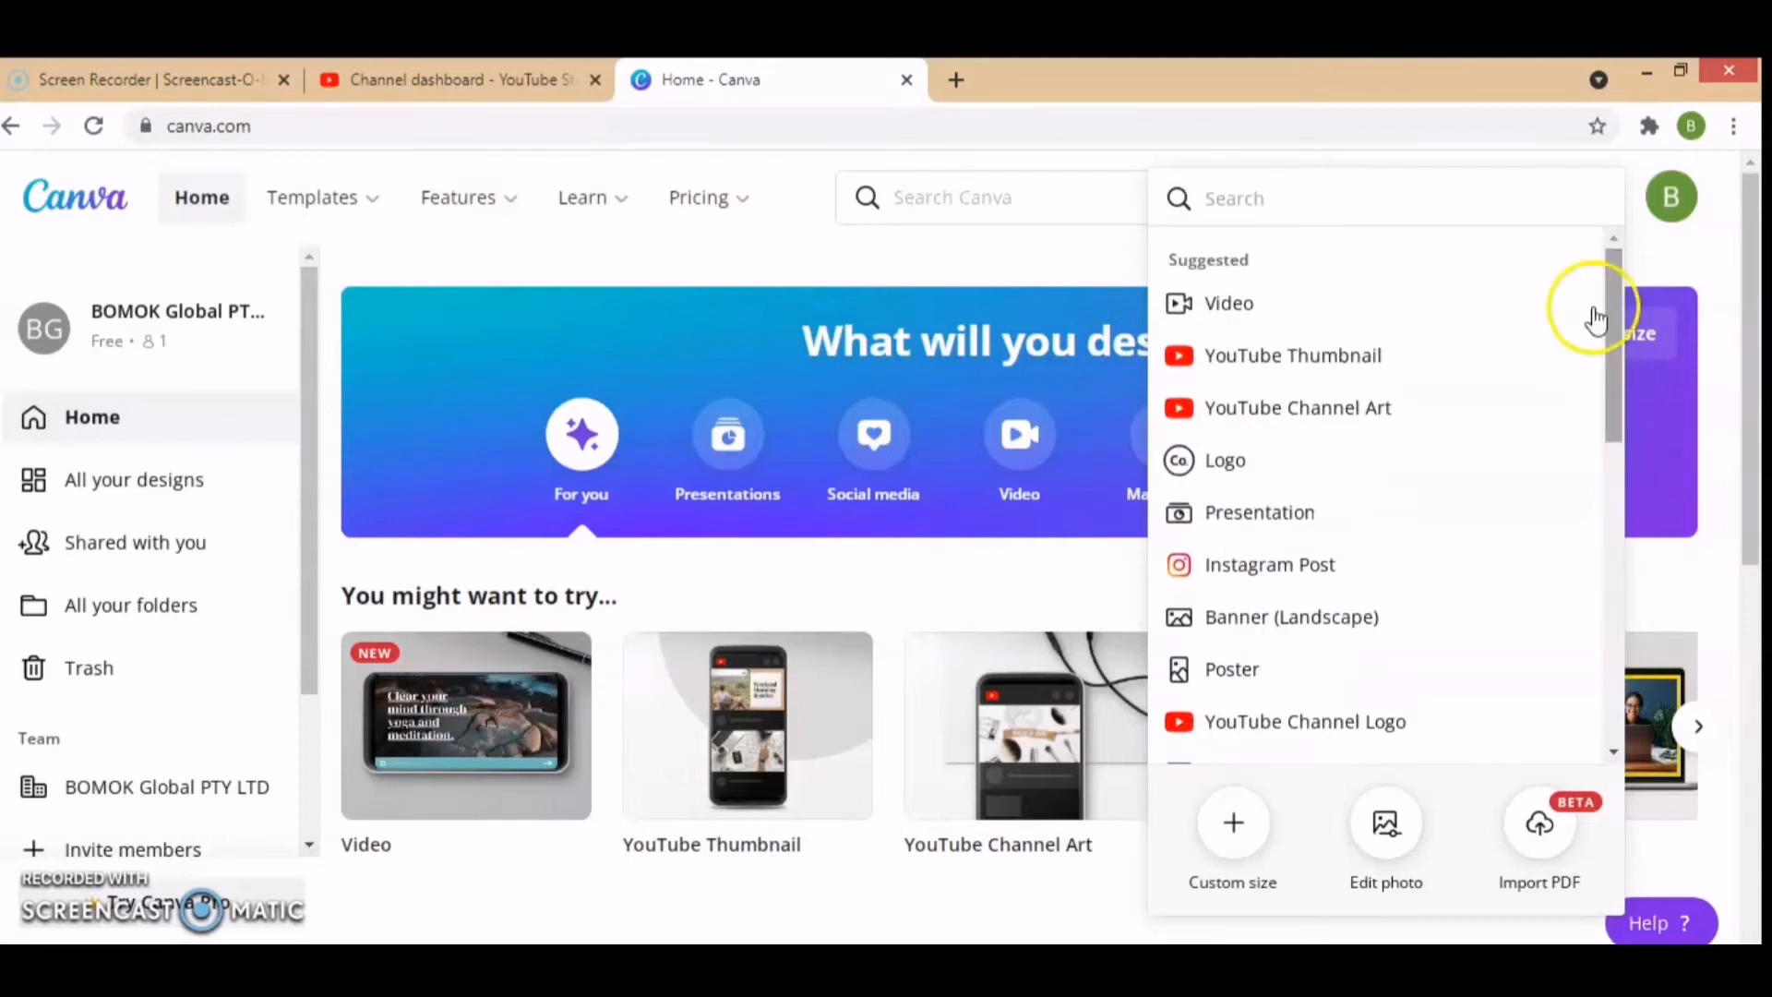
{"action": "left_click", "coordinate": [1391, 354]}
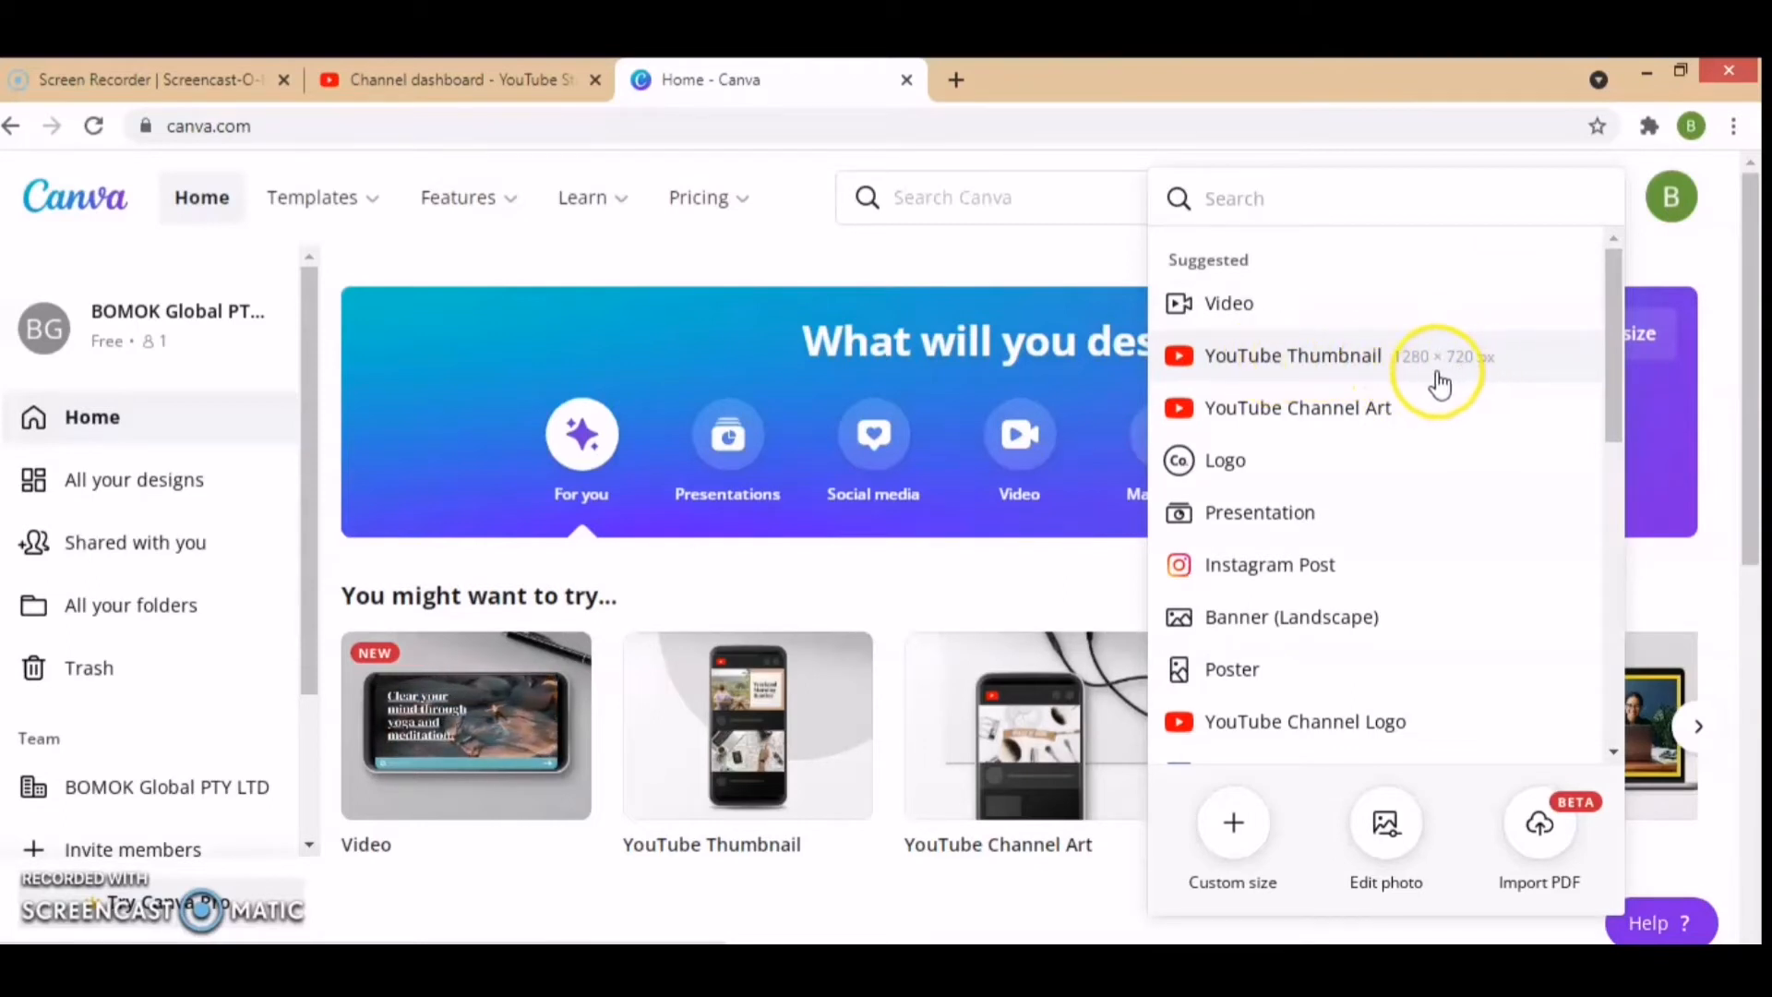
{"action": "left_click", "coordinate": [1338, 360]}
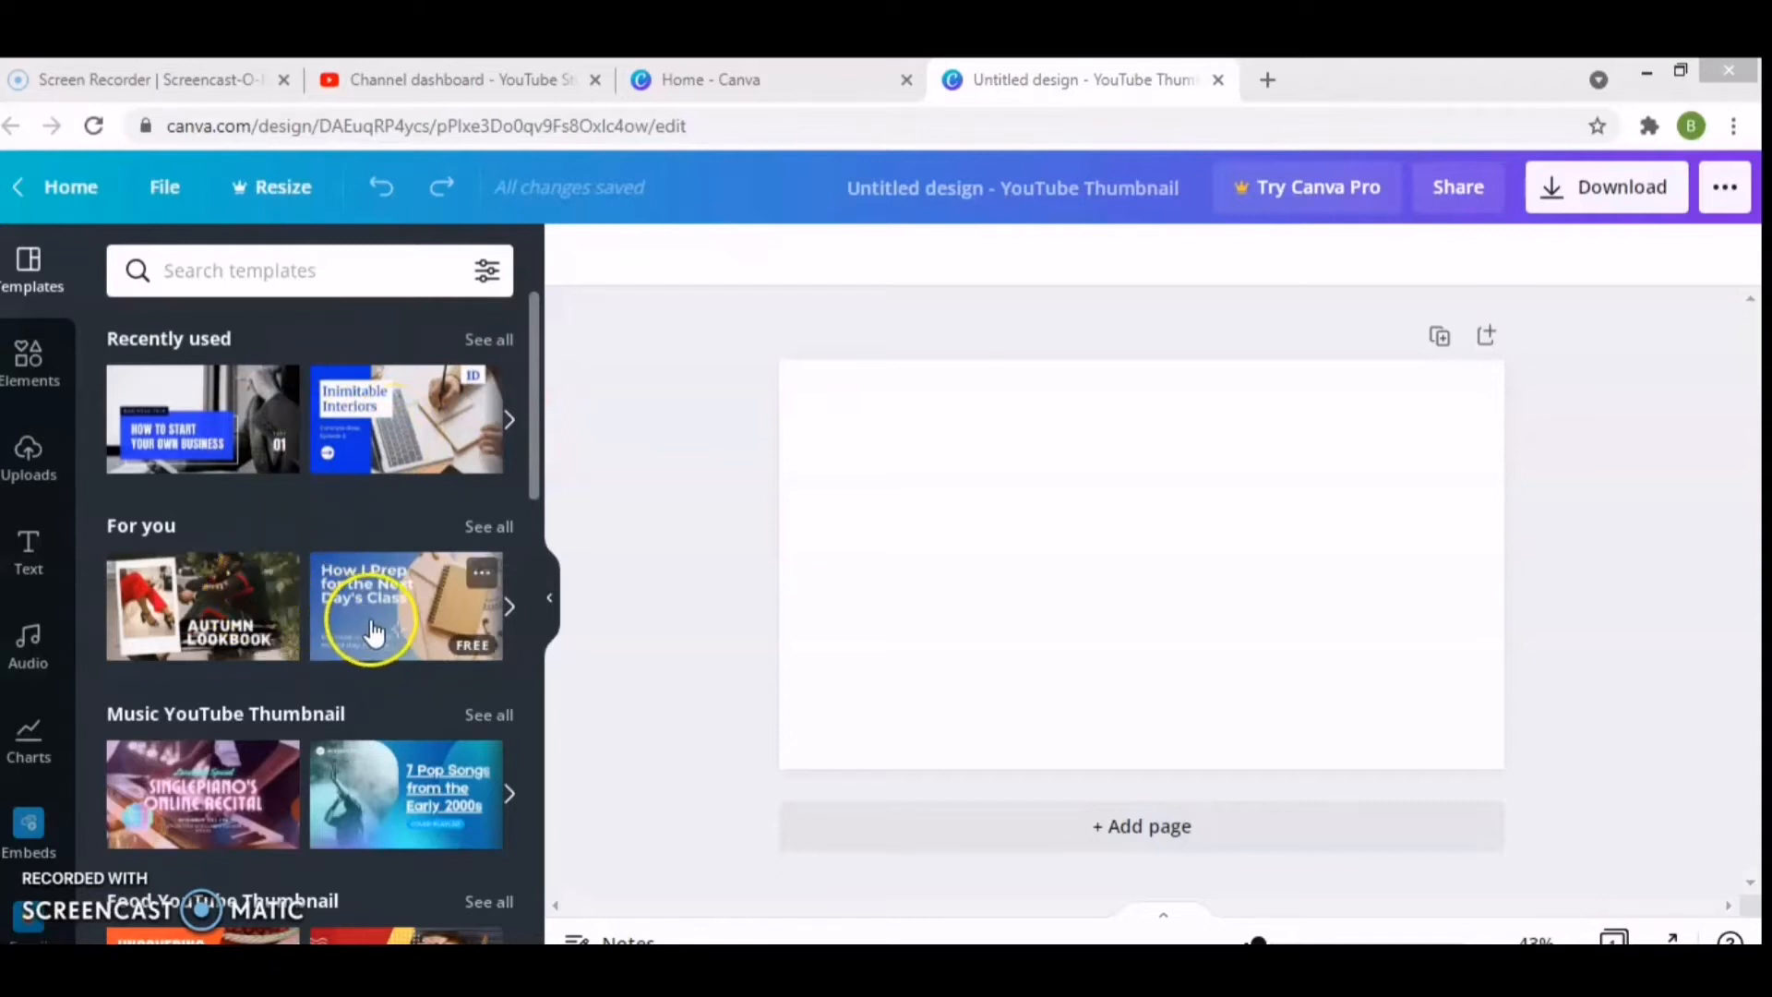
Step: Look through the suggested YouTube thumbnail template categories
{"action": "left_click_drag", "start_coordinate": [538, 480], "coordinate": [538, 558]}
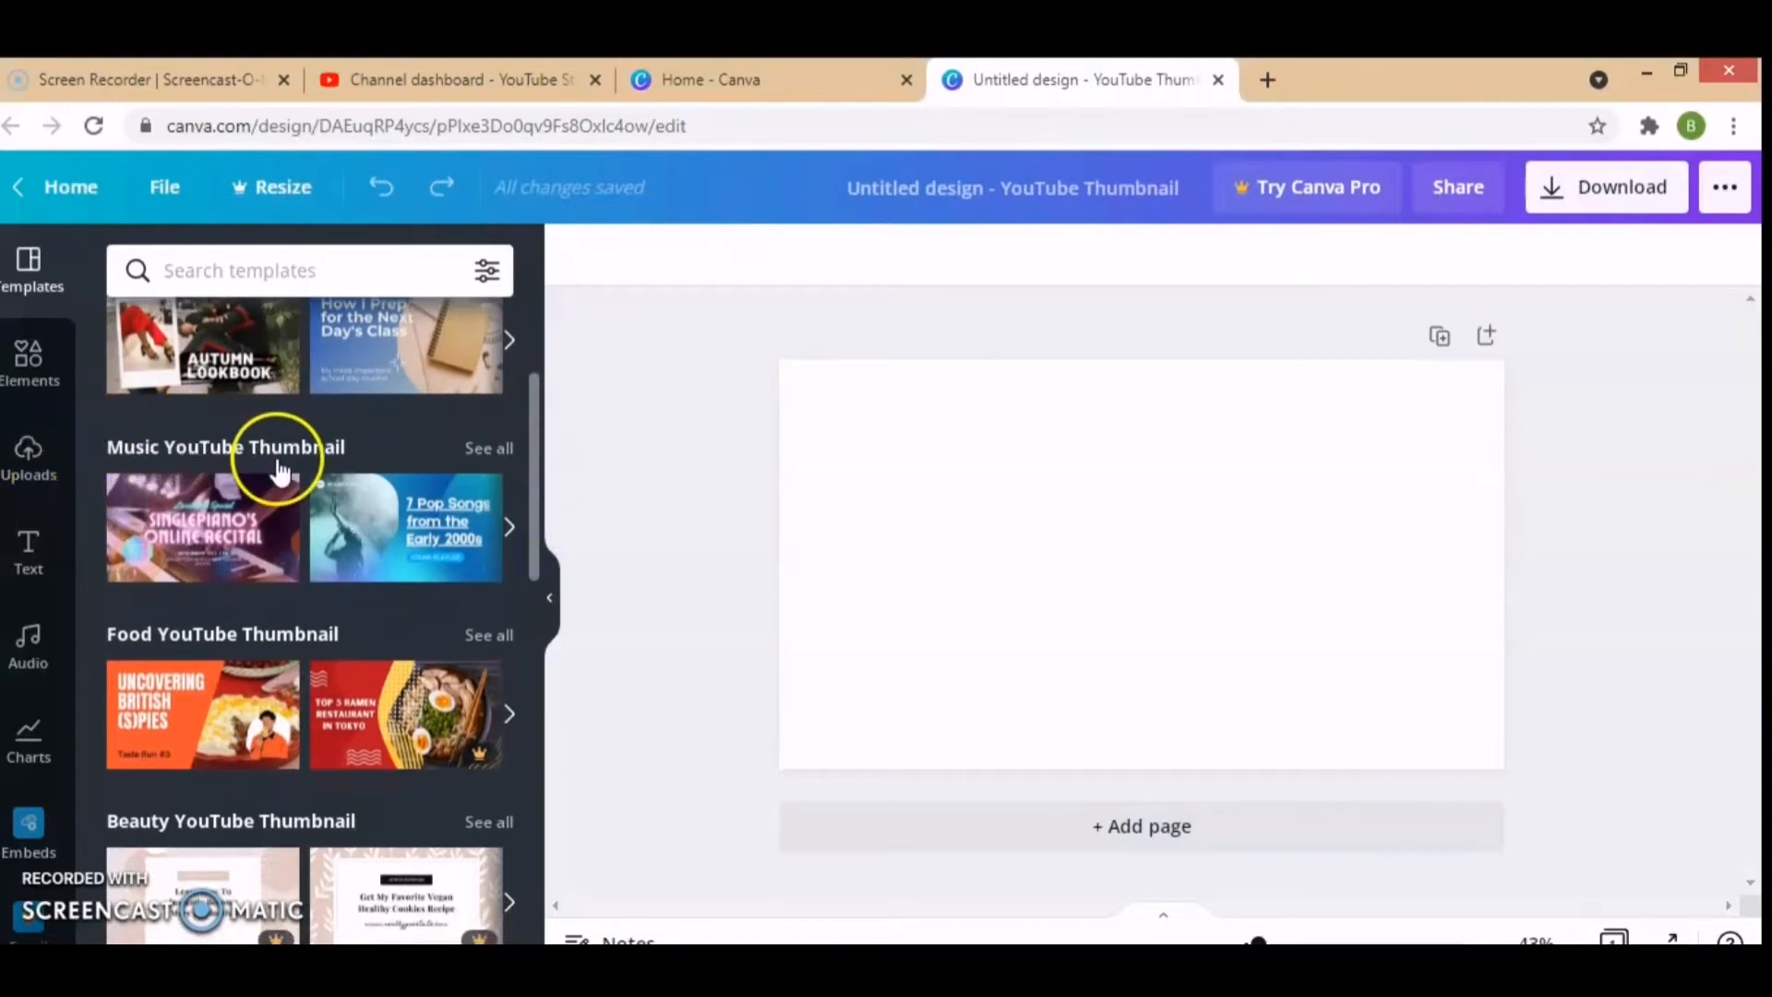
{"action": "left_click_drag", "start_coordinate": [538, 462], "coordinate": [538, 535]}
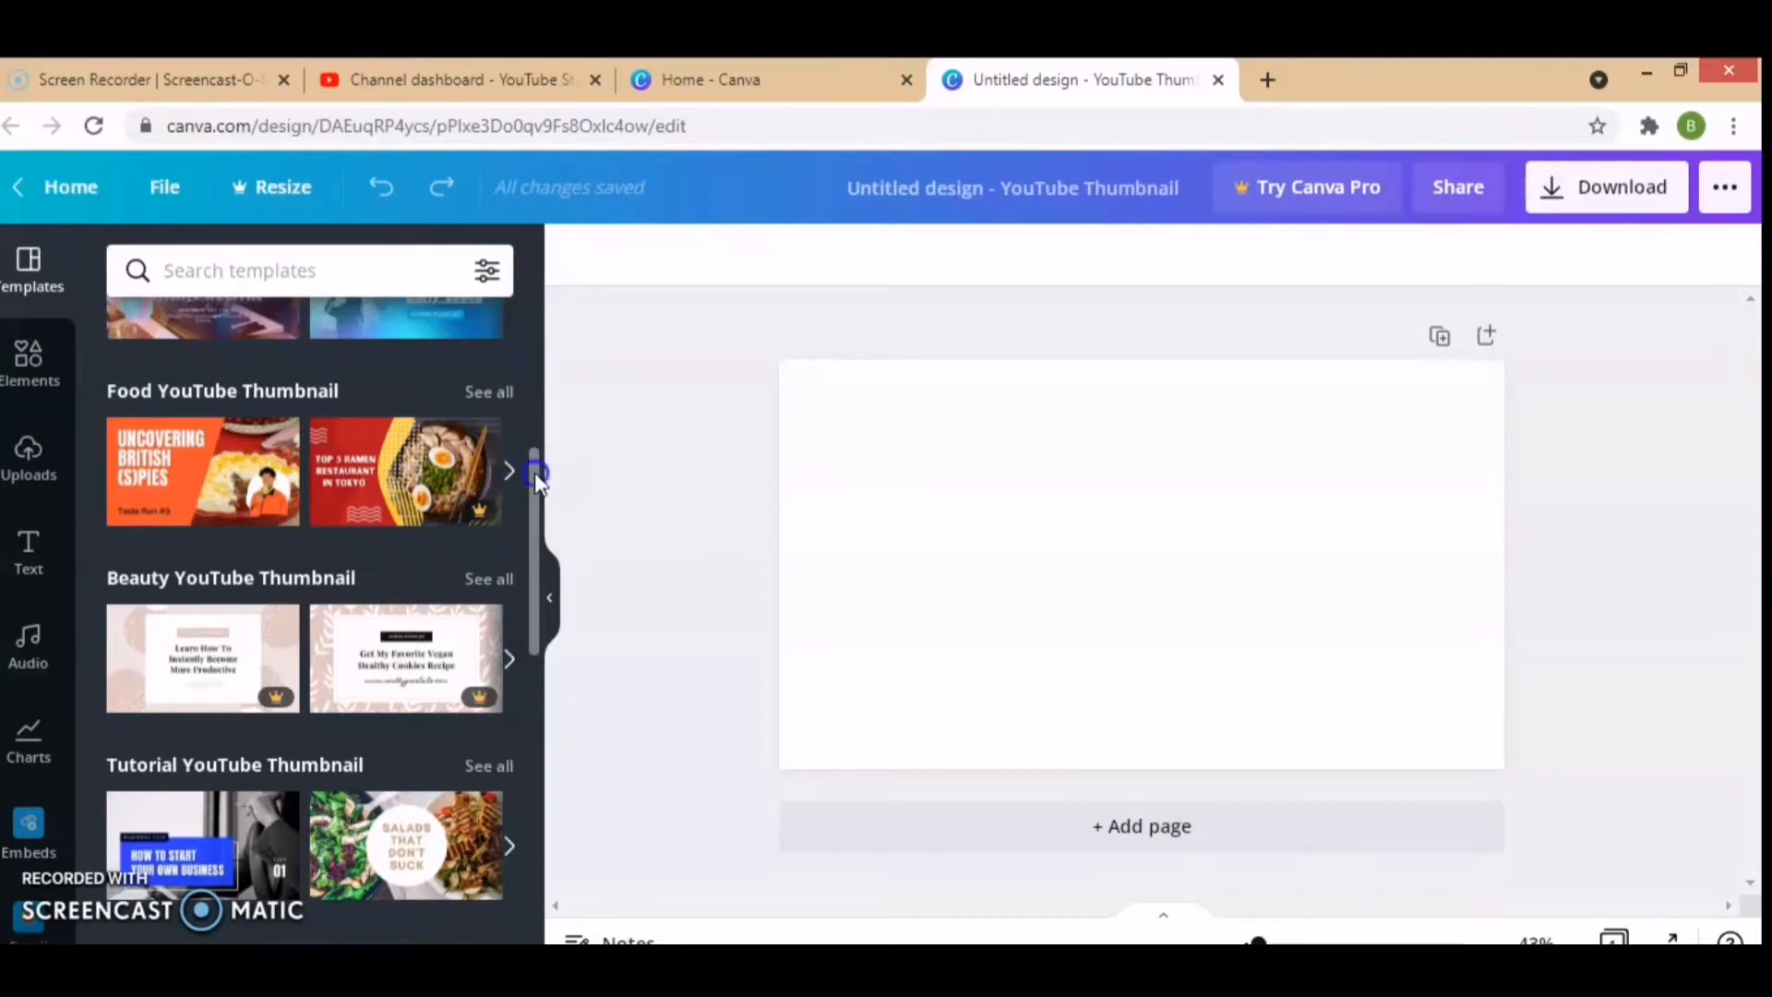
{"action": "left_click_drag", "start_coordinate": [533, 467], "coordinate": [553, 286]}
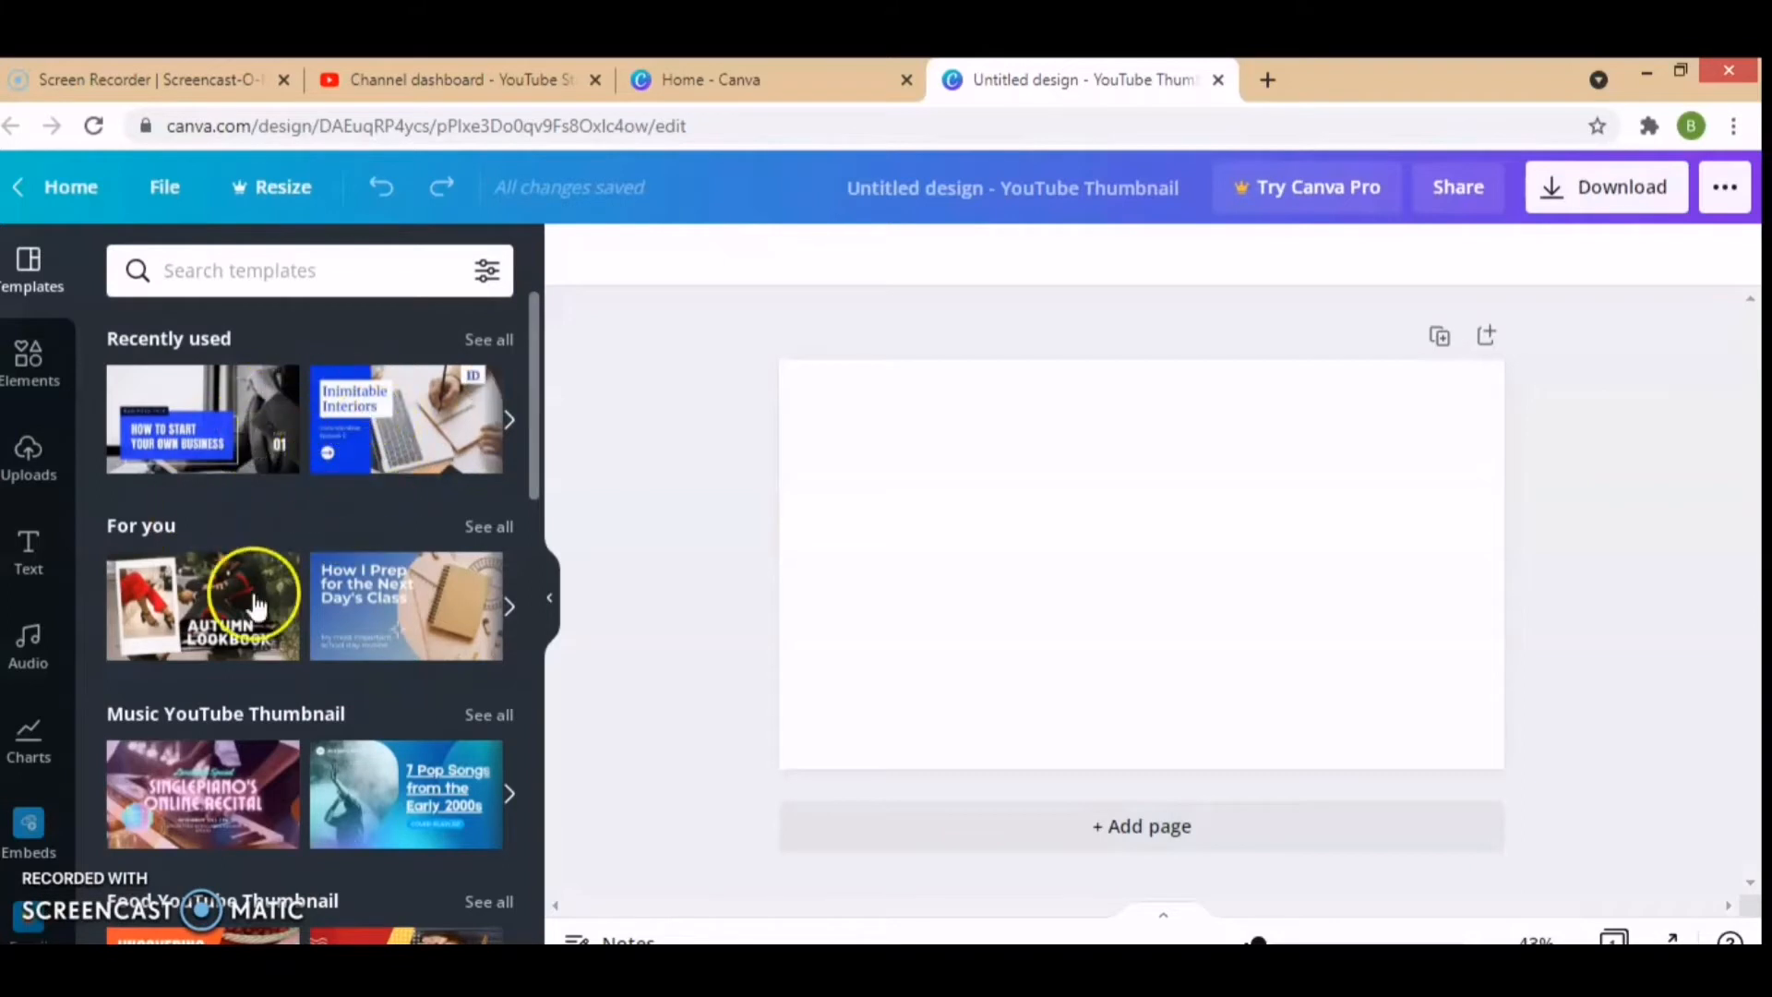
Step: Place the uploaded wide photo of the smiling woman in a black top on the blank page
{"action": "left_click", "coordinate": [28, 450]}
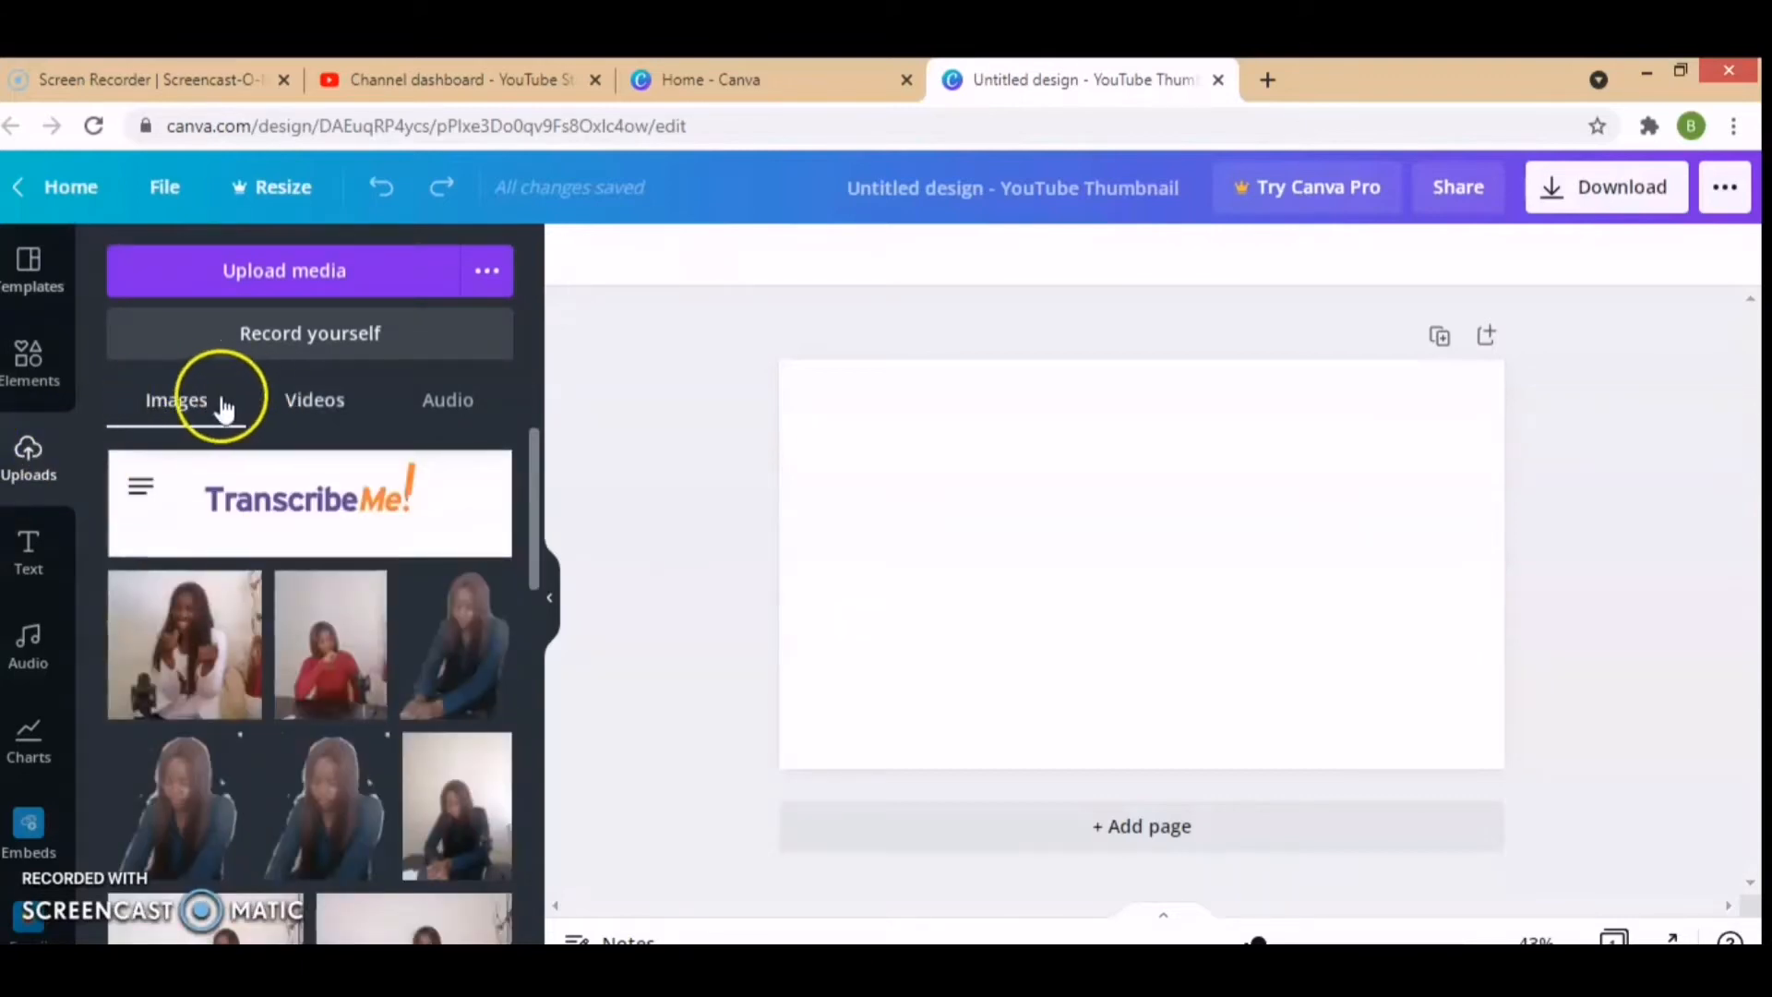
{"action": "left_click", "coordinate": [309, 409]}
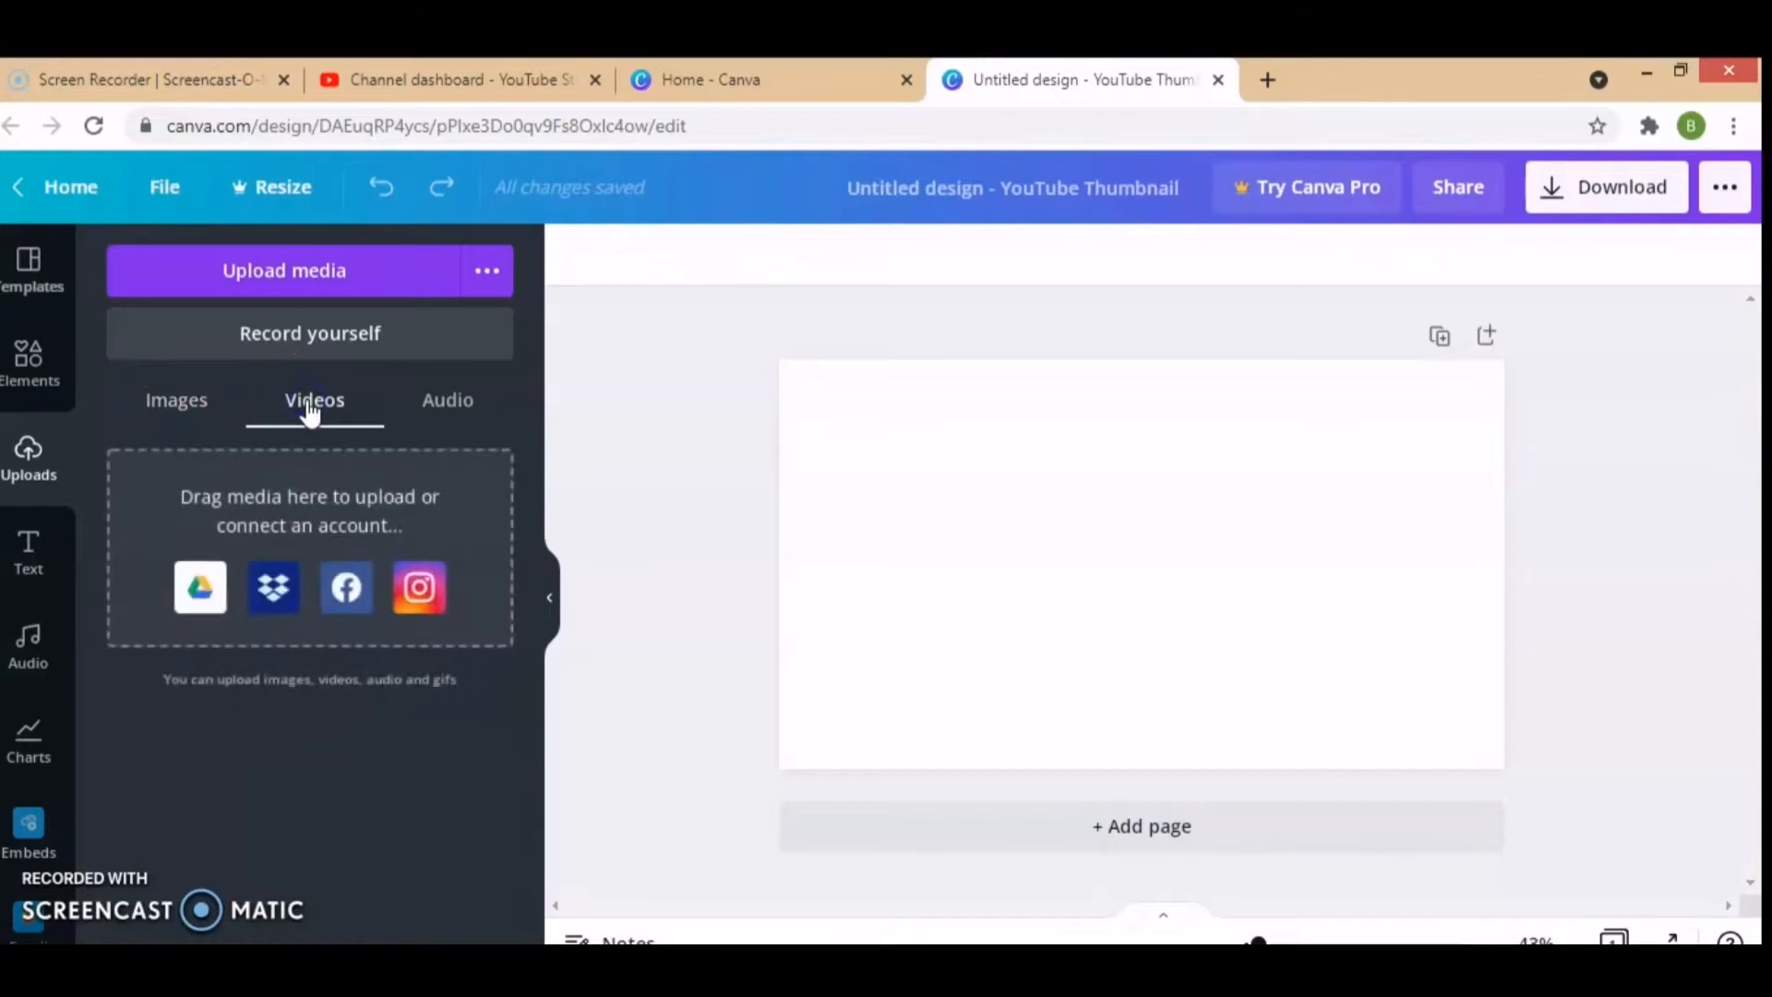
{"action": "left_click", "coordinate": [452, 413]}
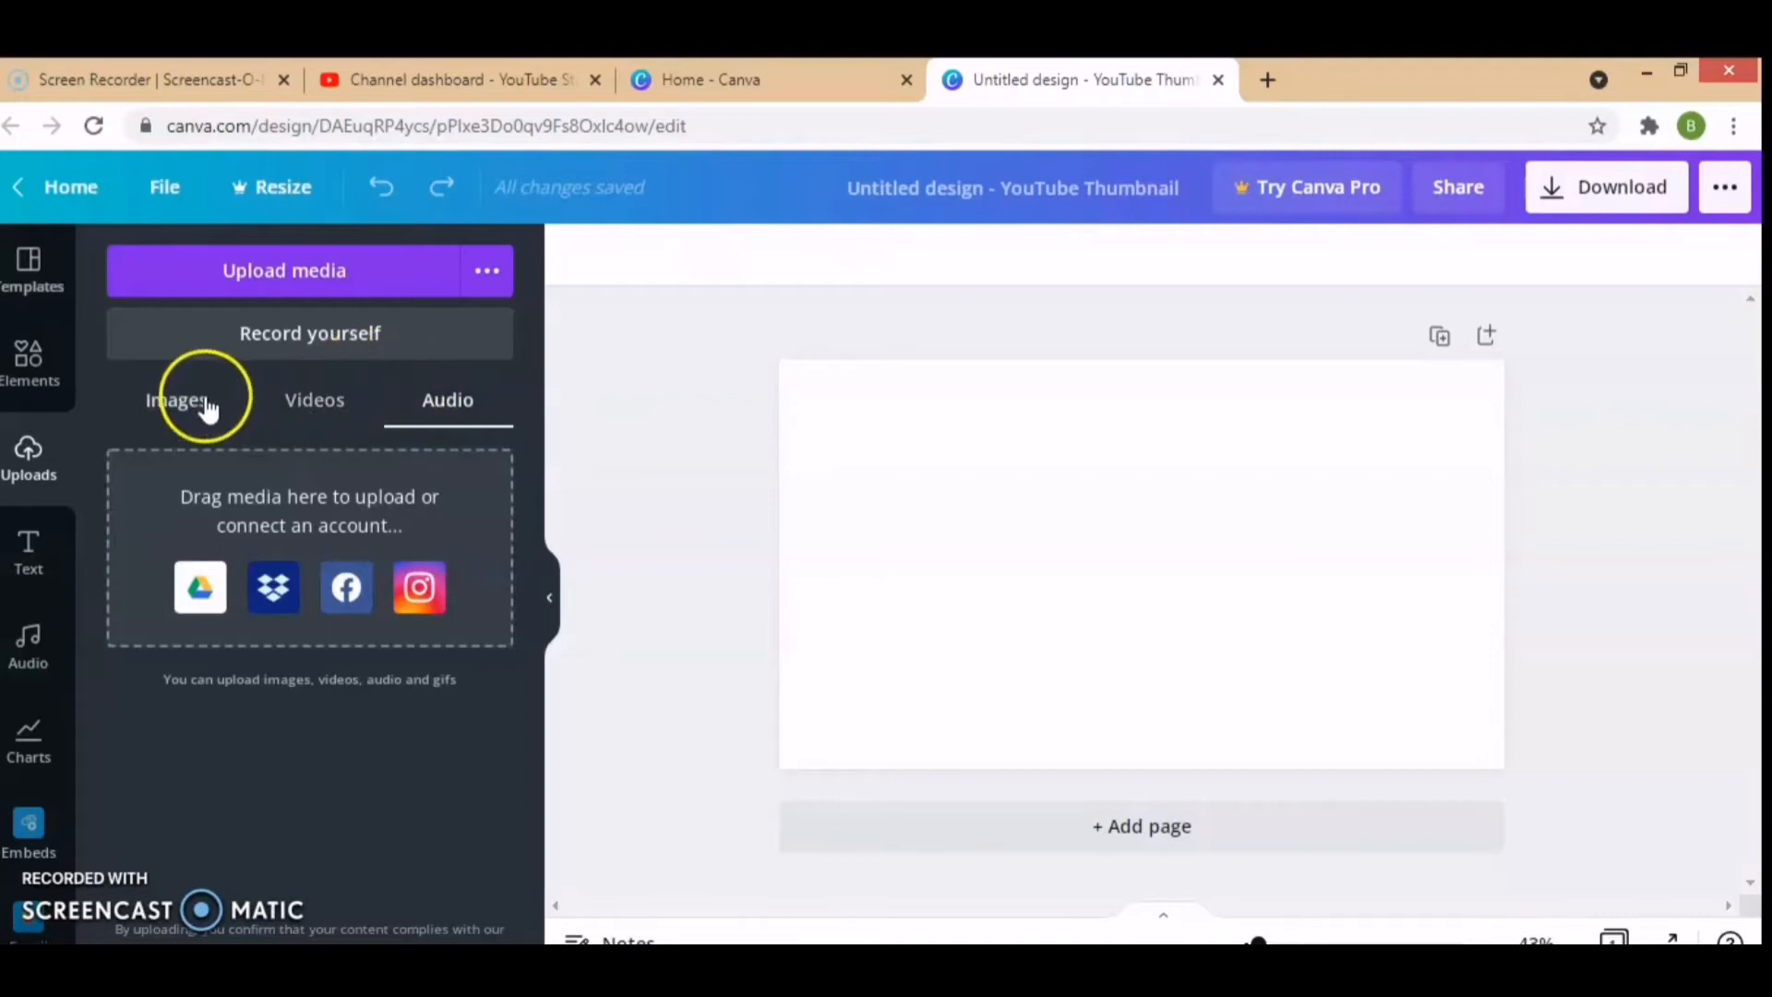
{"action": "left_click", "coordinate": [175, 400]}
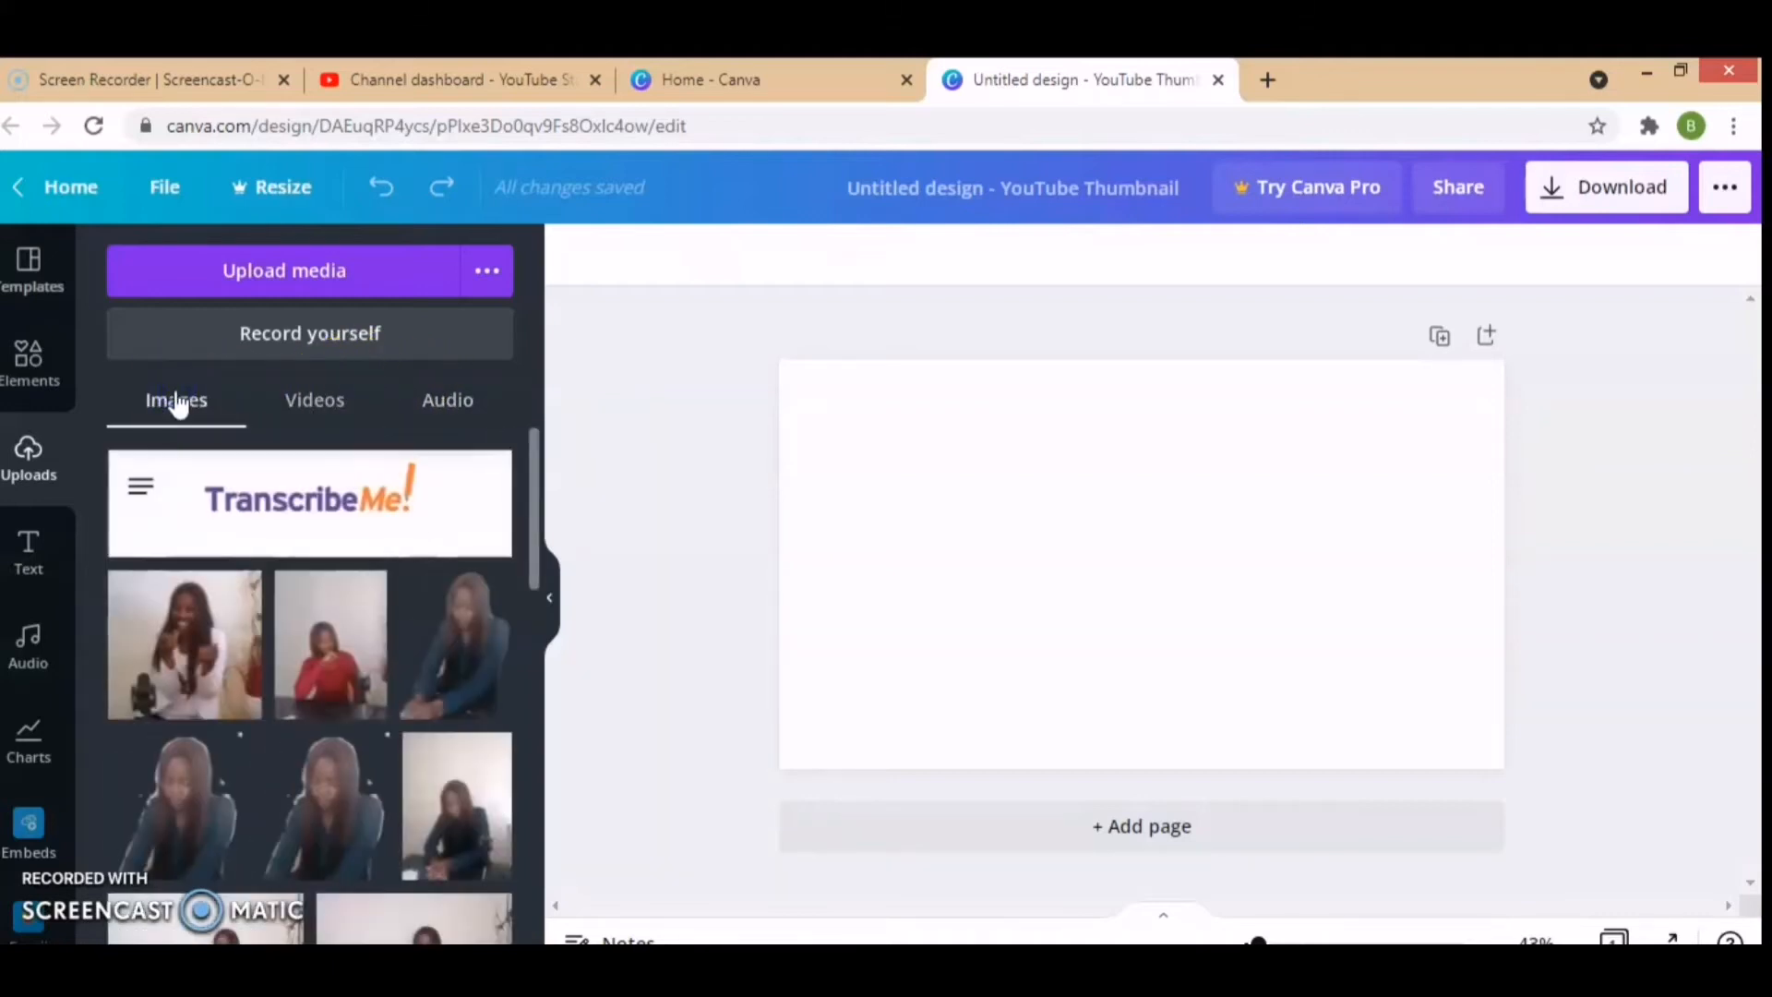
{"action": "left_click_drag", "start_coordinate": [537, 503], "coordinate": [537, 697]}
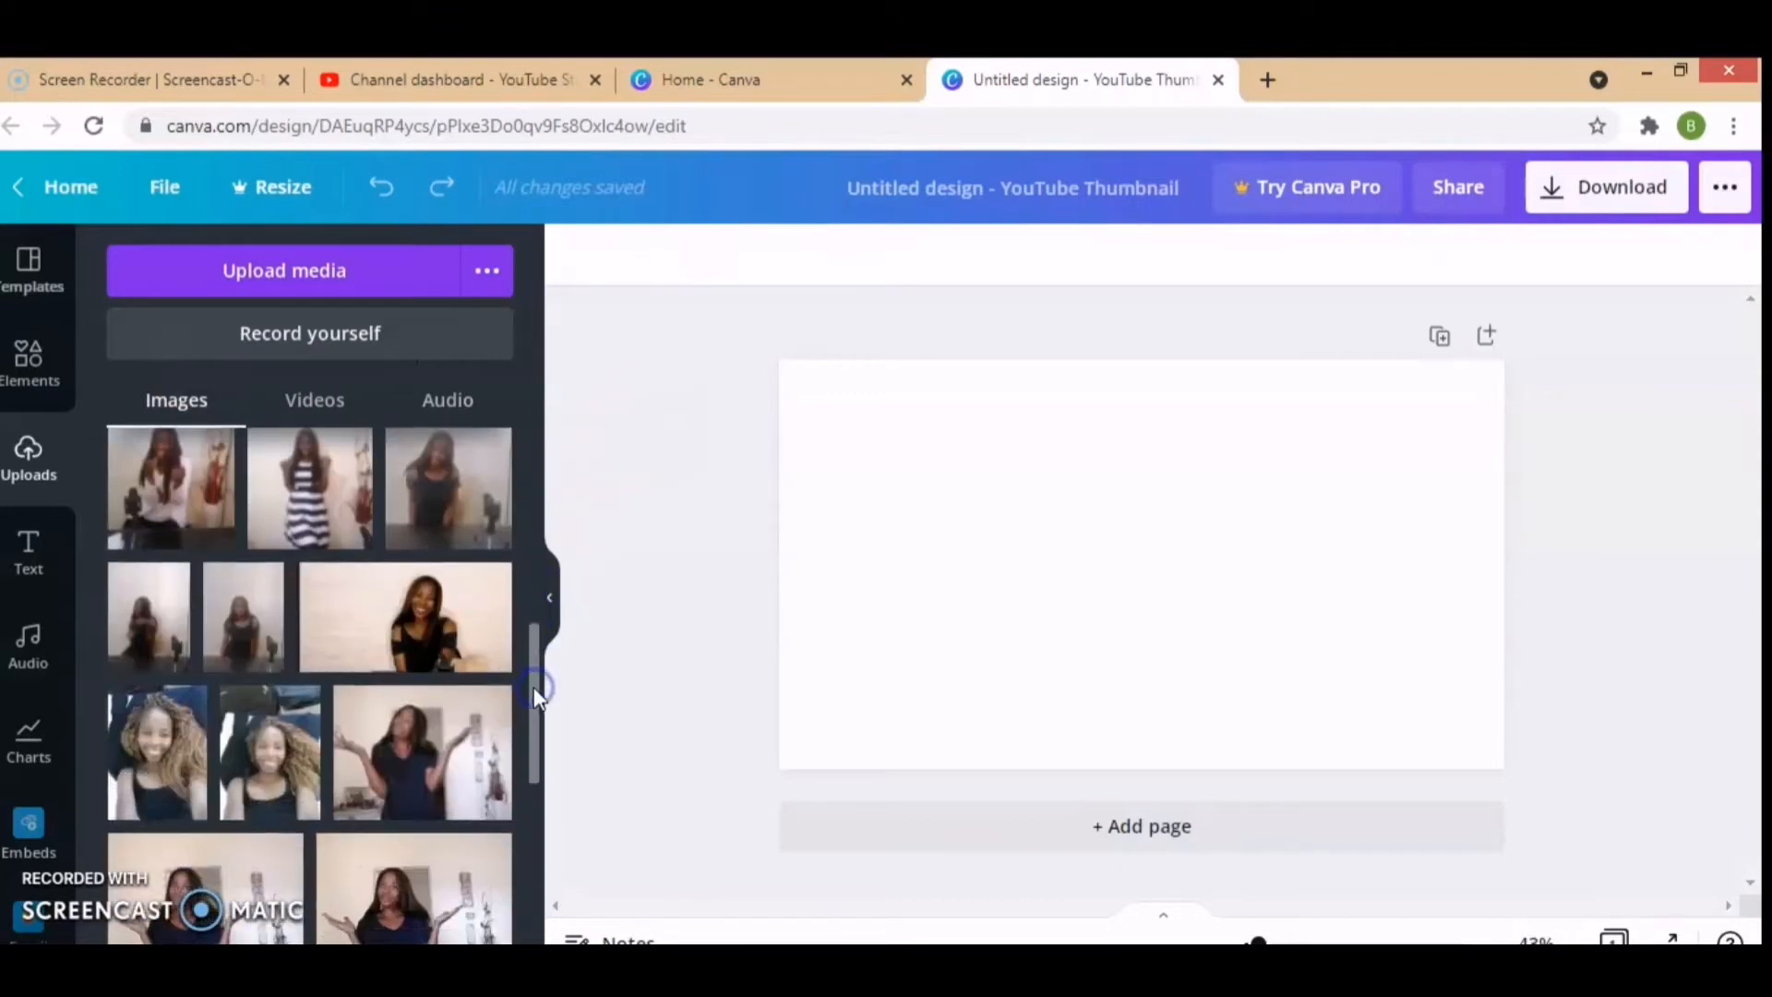
{"action": "left_click", "coordinate": [432, 622]}
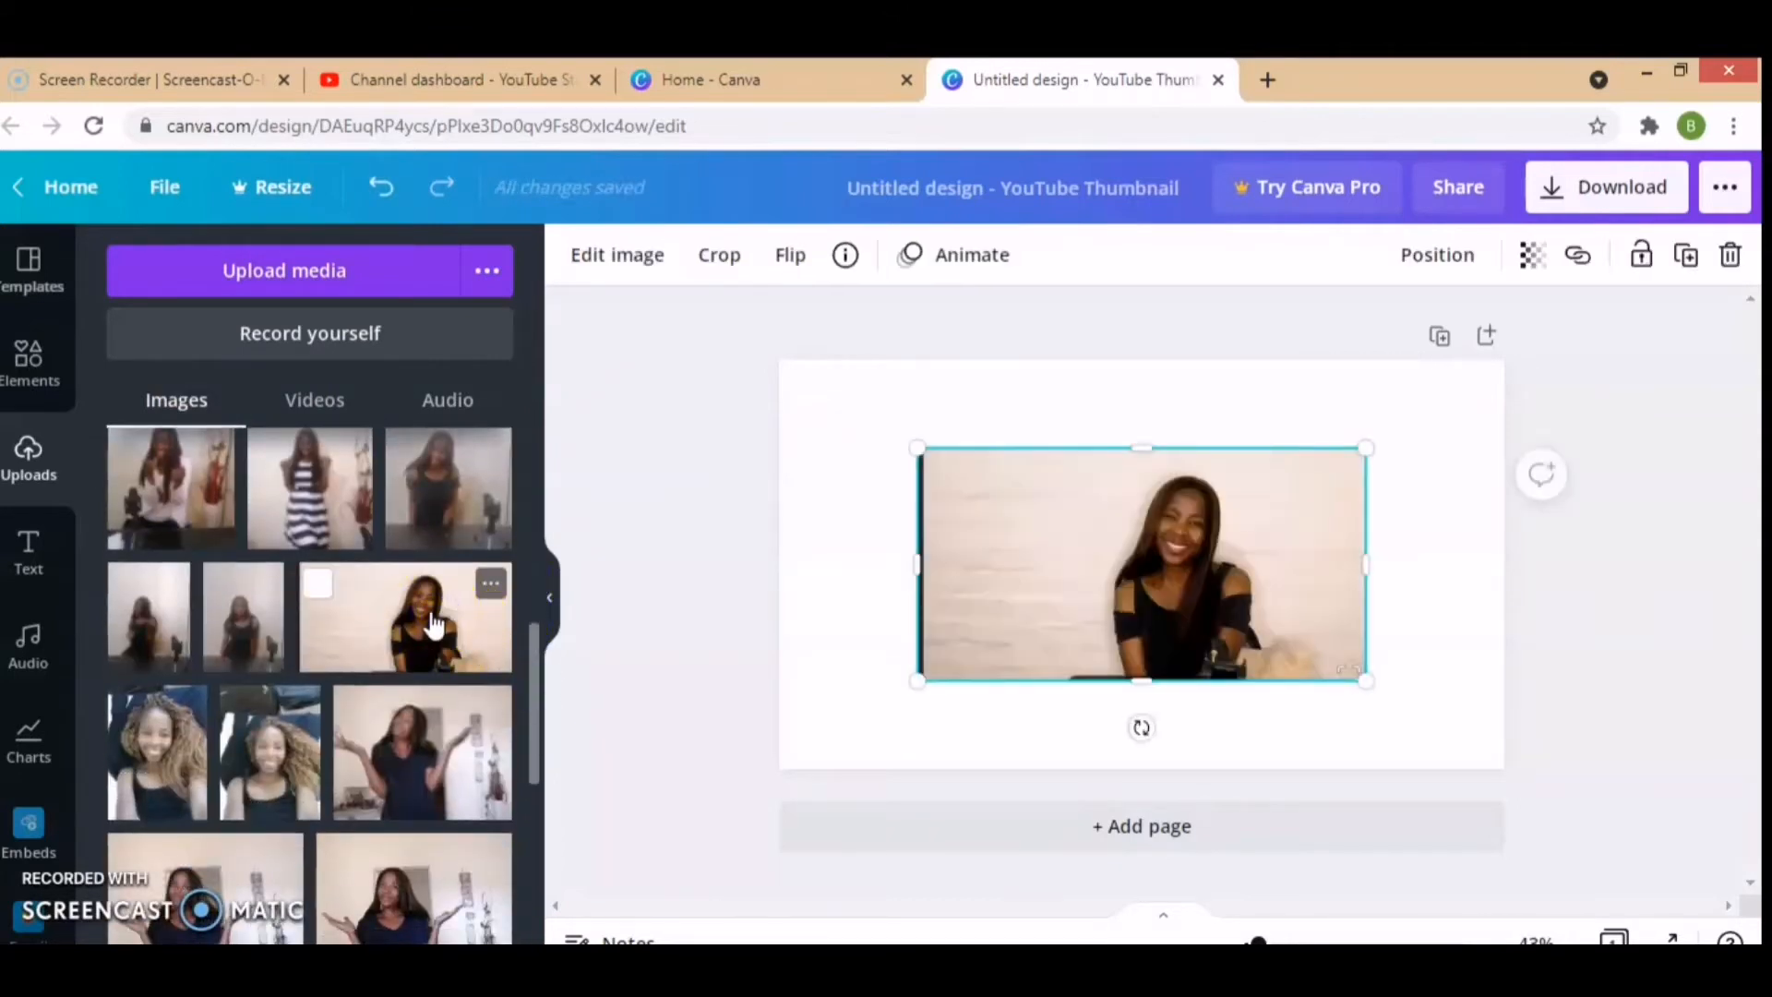
{"action": "left_click", "coordinate": [1132, 572]}
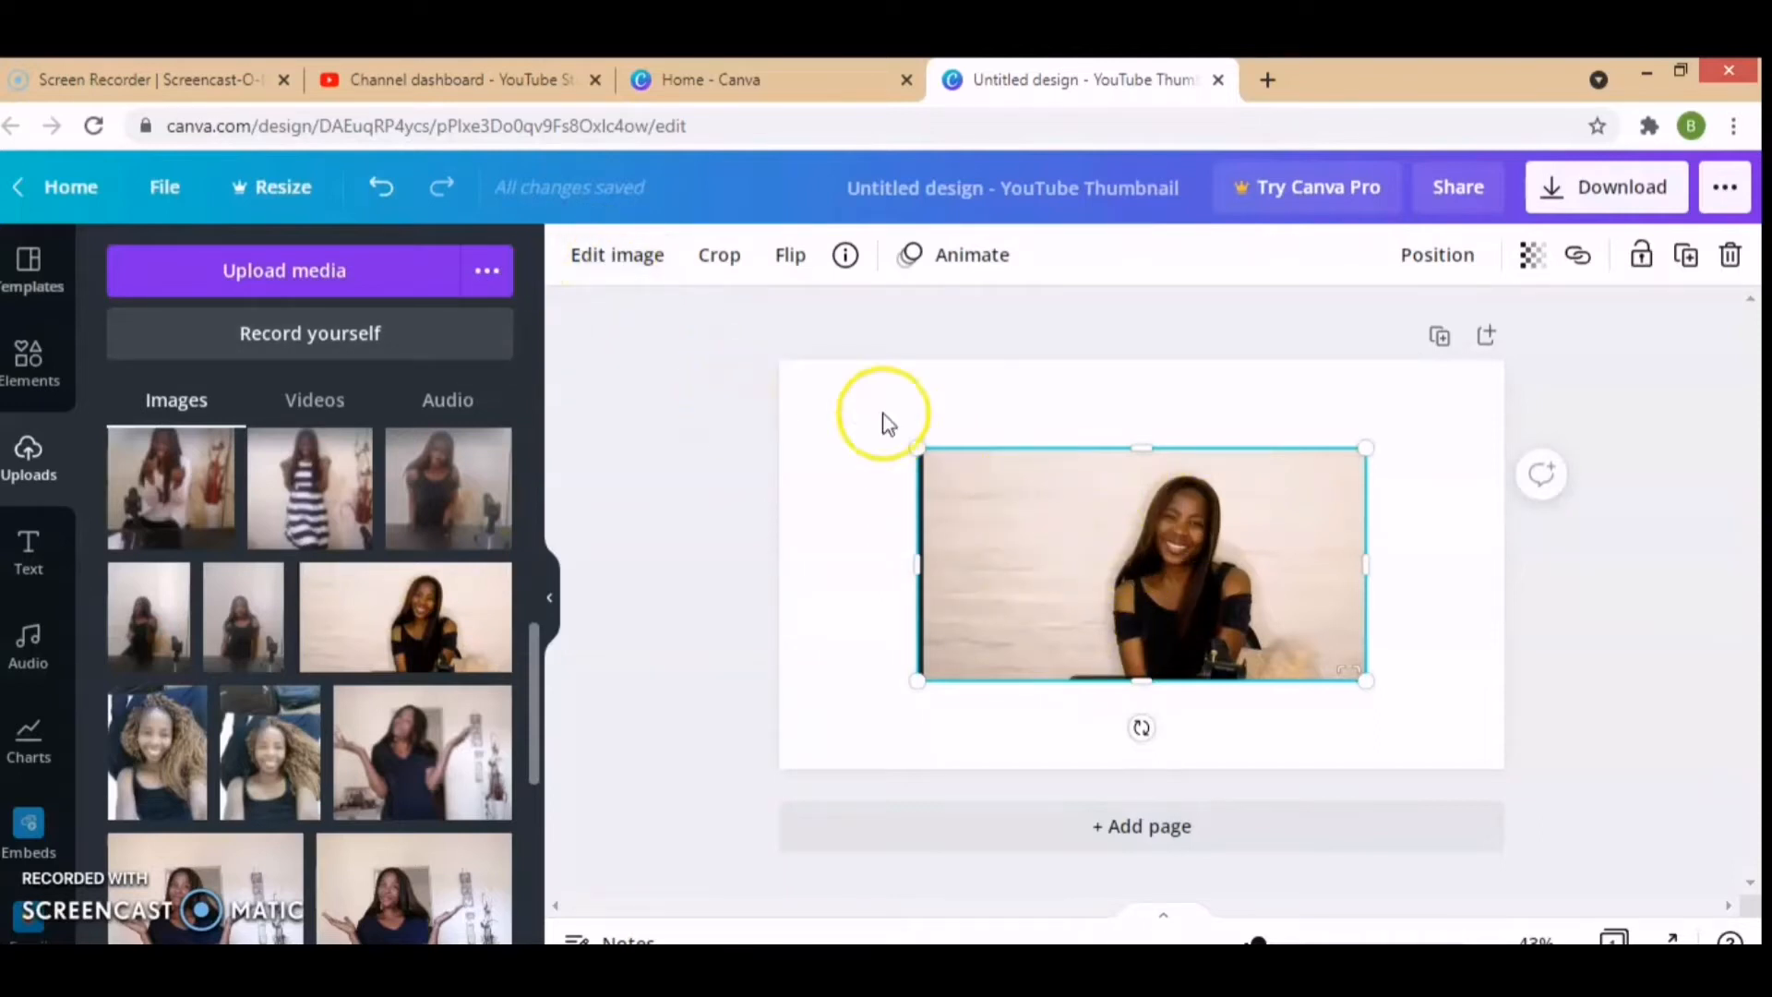
Step: Crop the dark strip off the photo's left edge and enlarge the photo to cover the whole page
{"action": "left_click", "coordinate": [619, 256]}
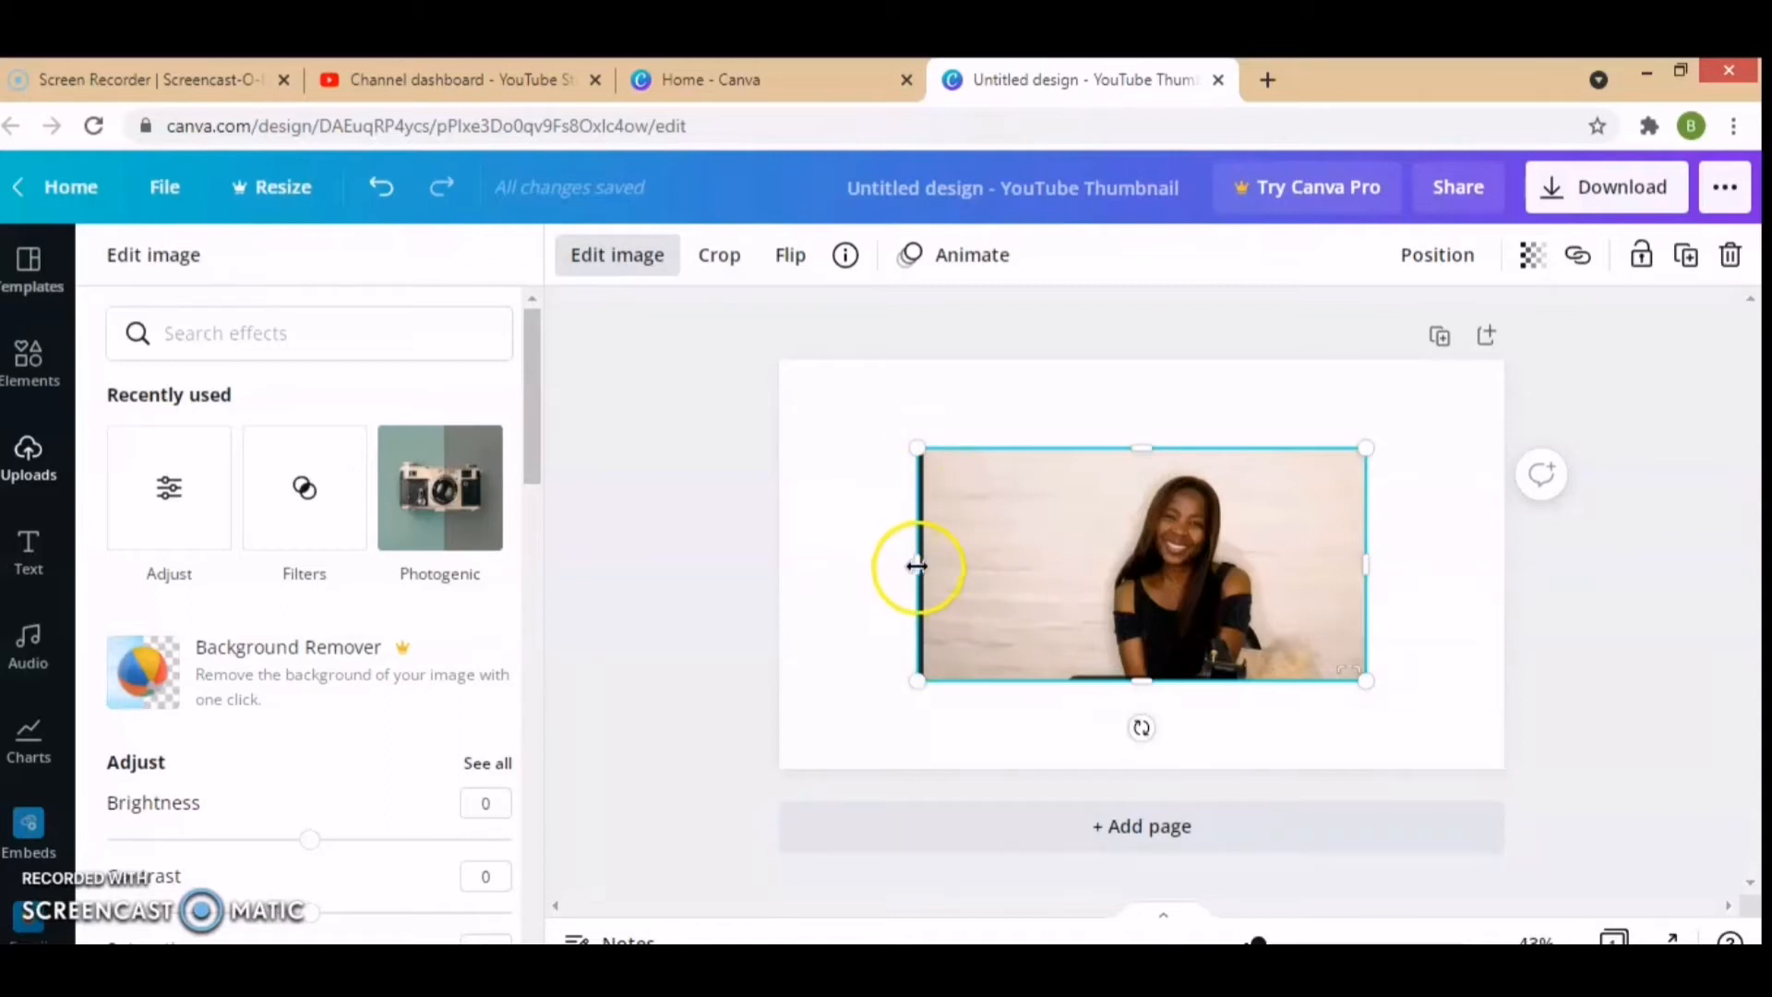
{"action": "left_click_drag", "start_coordinate": [917, 567], "coordinate": [932, 566]}
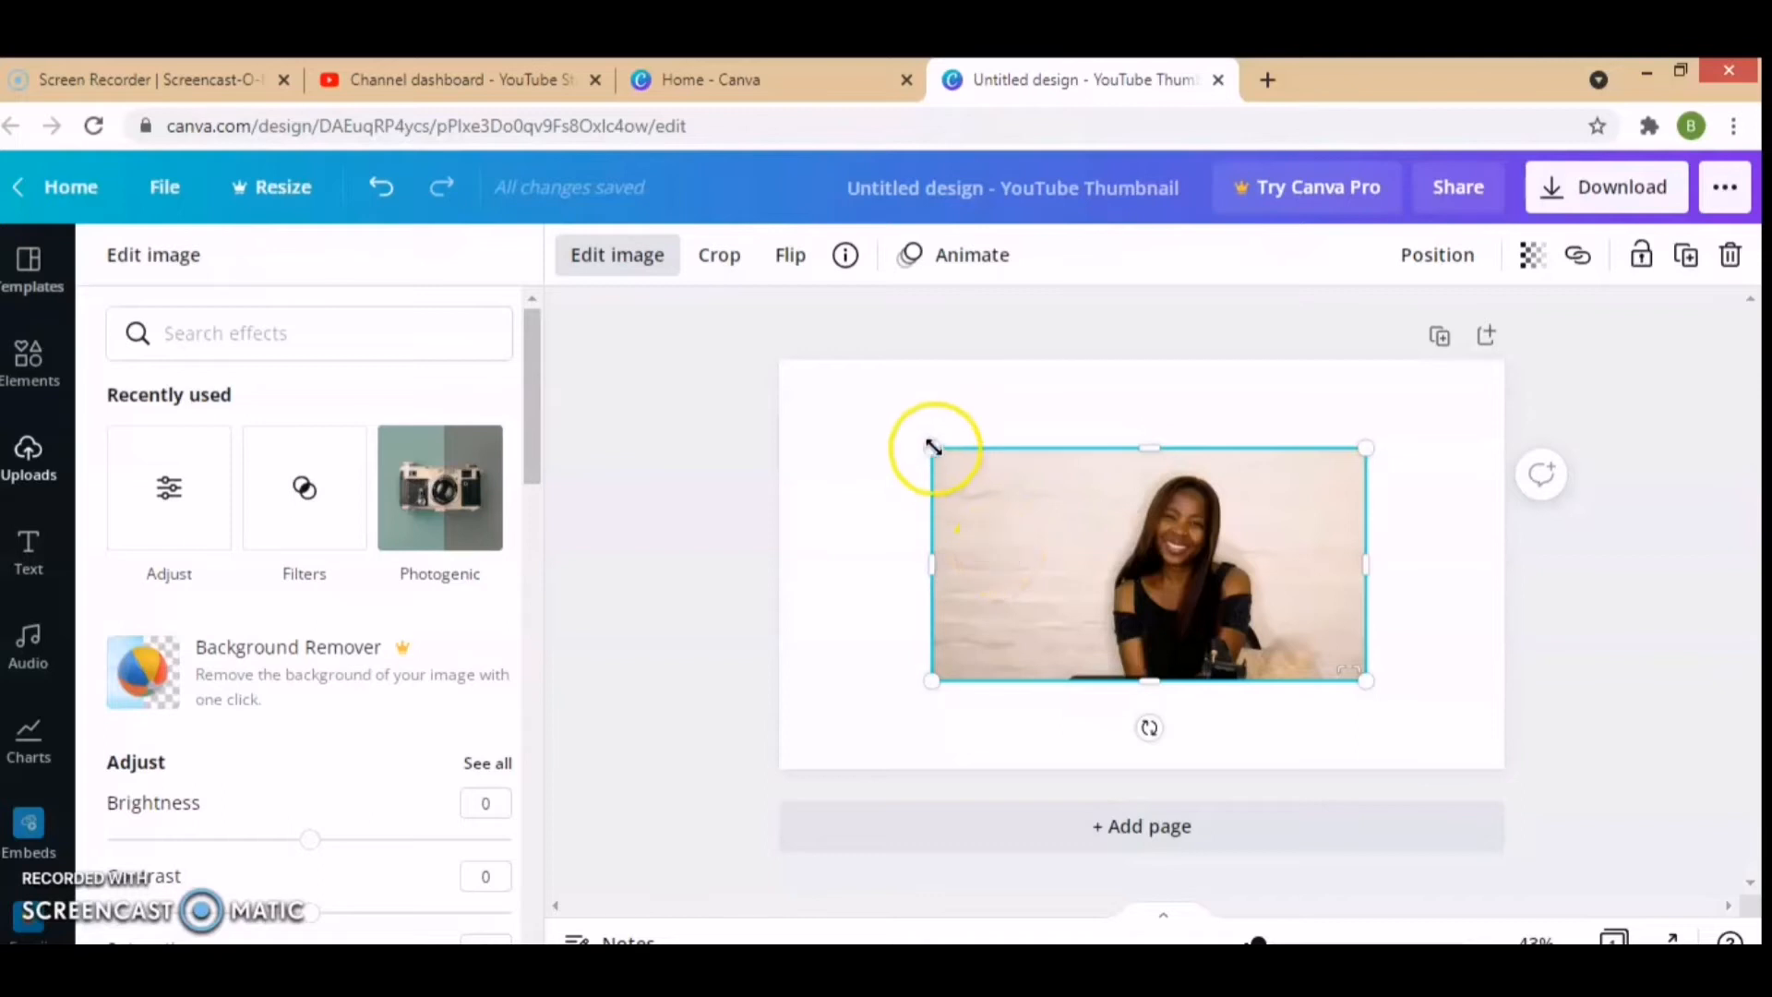
{"action": "left_click_drag", "start_coordinate": [853, 377], "coordinate": [790, 345]}
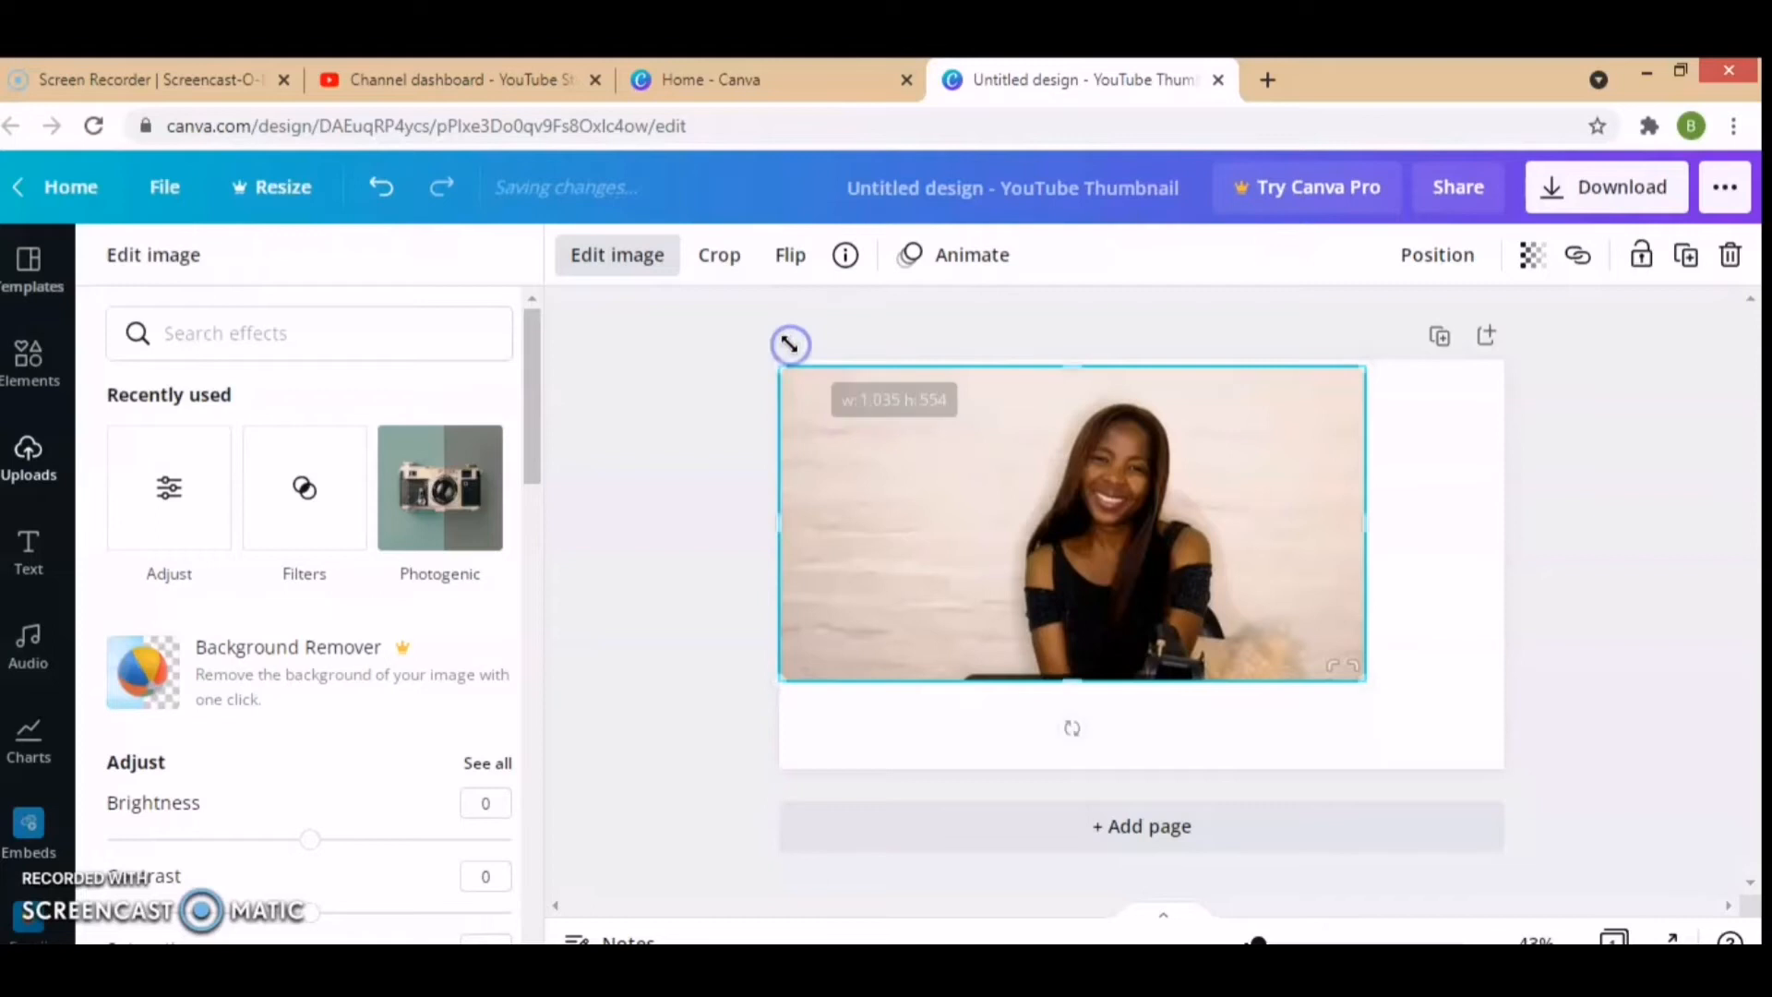
{"action": "left_click_drag", "start_coordinate": [1364, 680], "coordinate": [1504, 820]}
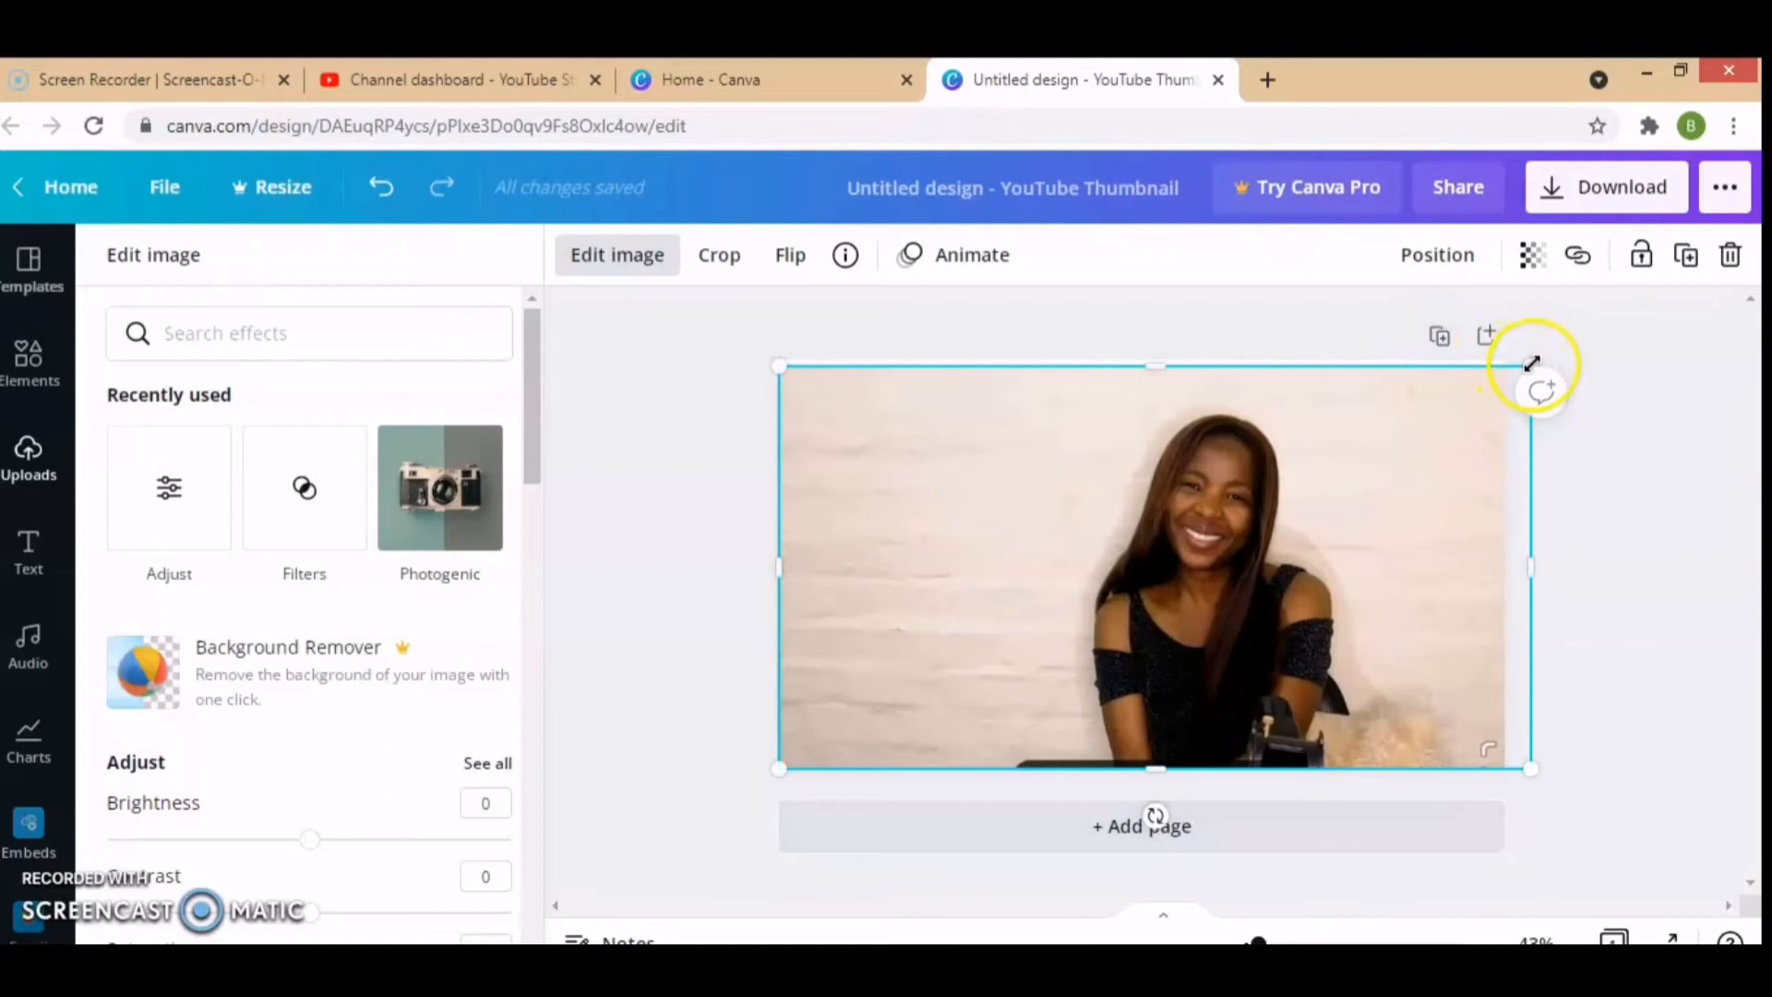
{"action": "left_click_drag", "start_coordinate": [1528, 354], "coordinate": [1537, 323]}
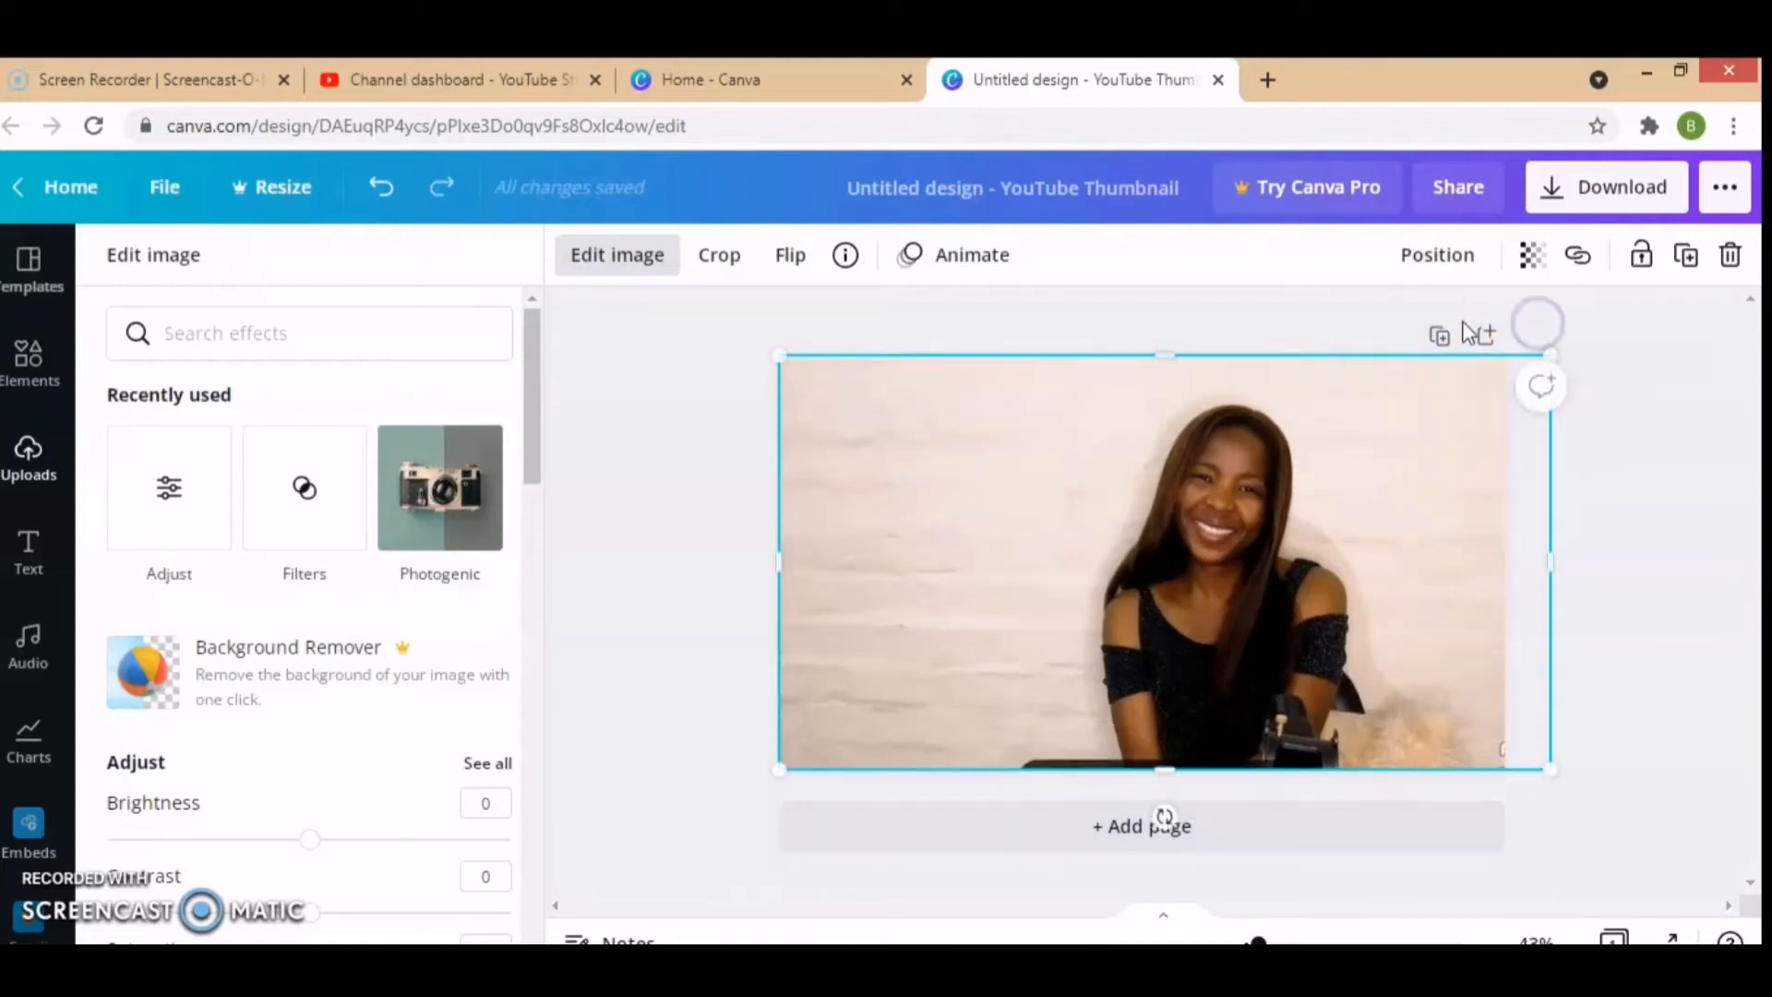
{"action": "left_click", "coordinate": [1223, 323]}
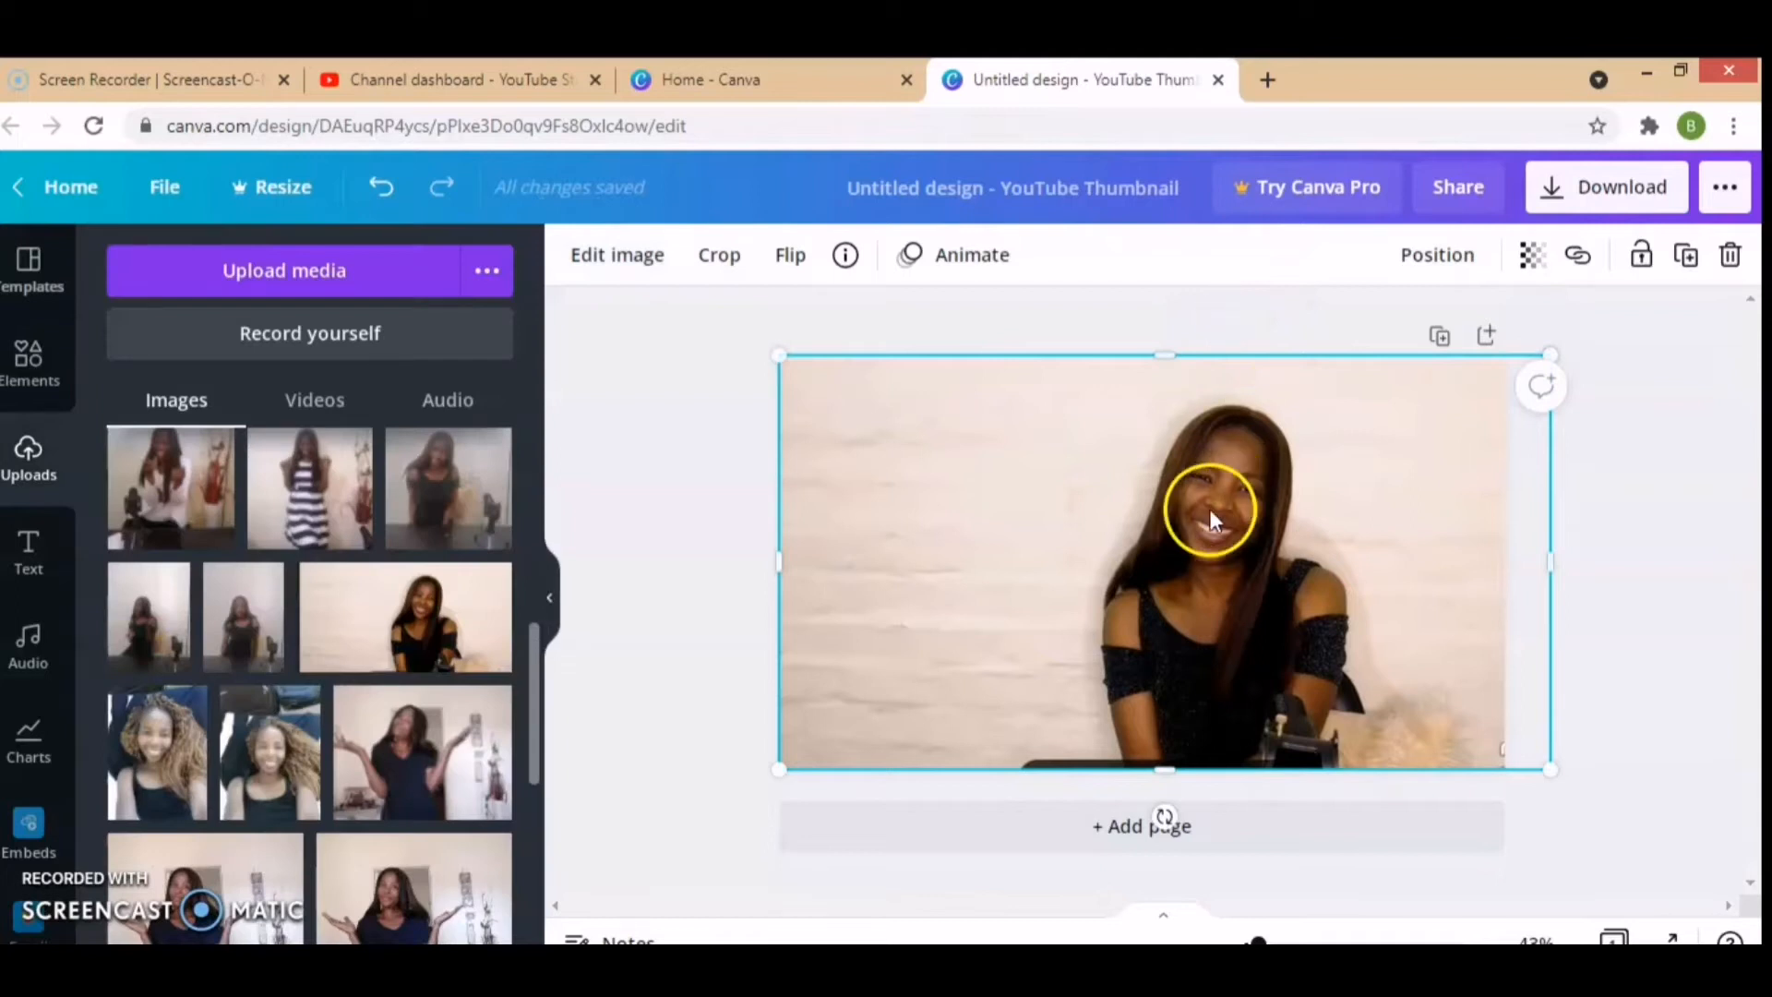
Step: Set the photo's contrast to 23 and its saturation to 22
{"action": "left_click", "coordinate": [596, 263]}
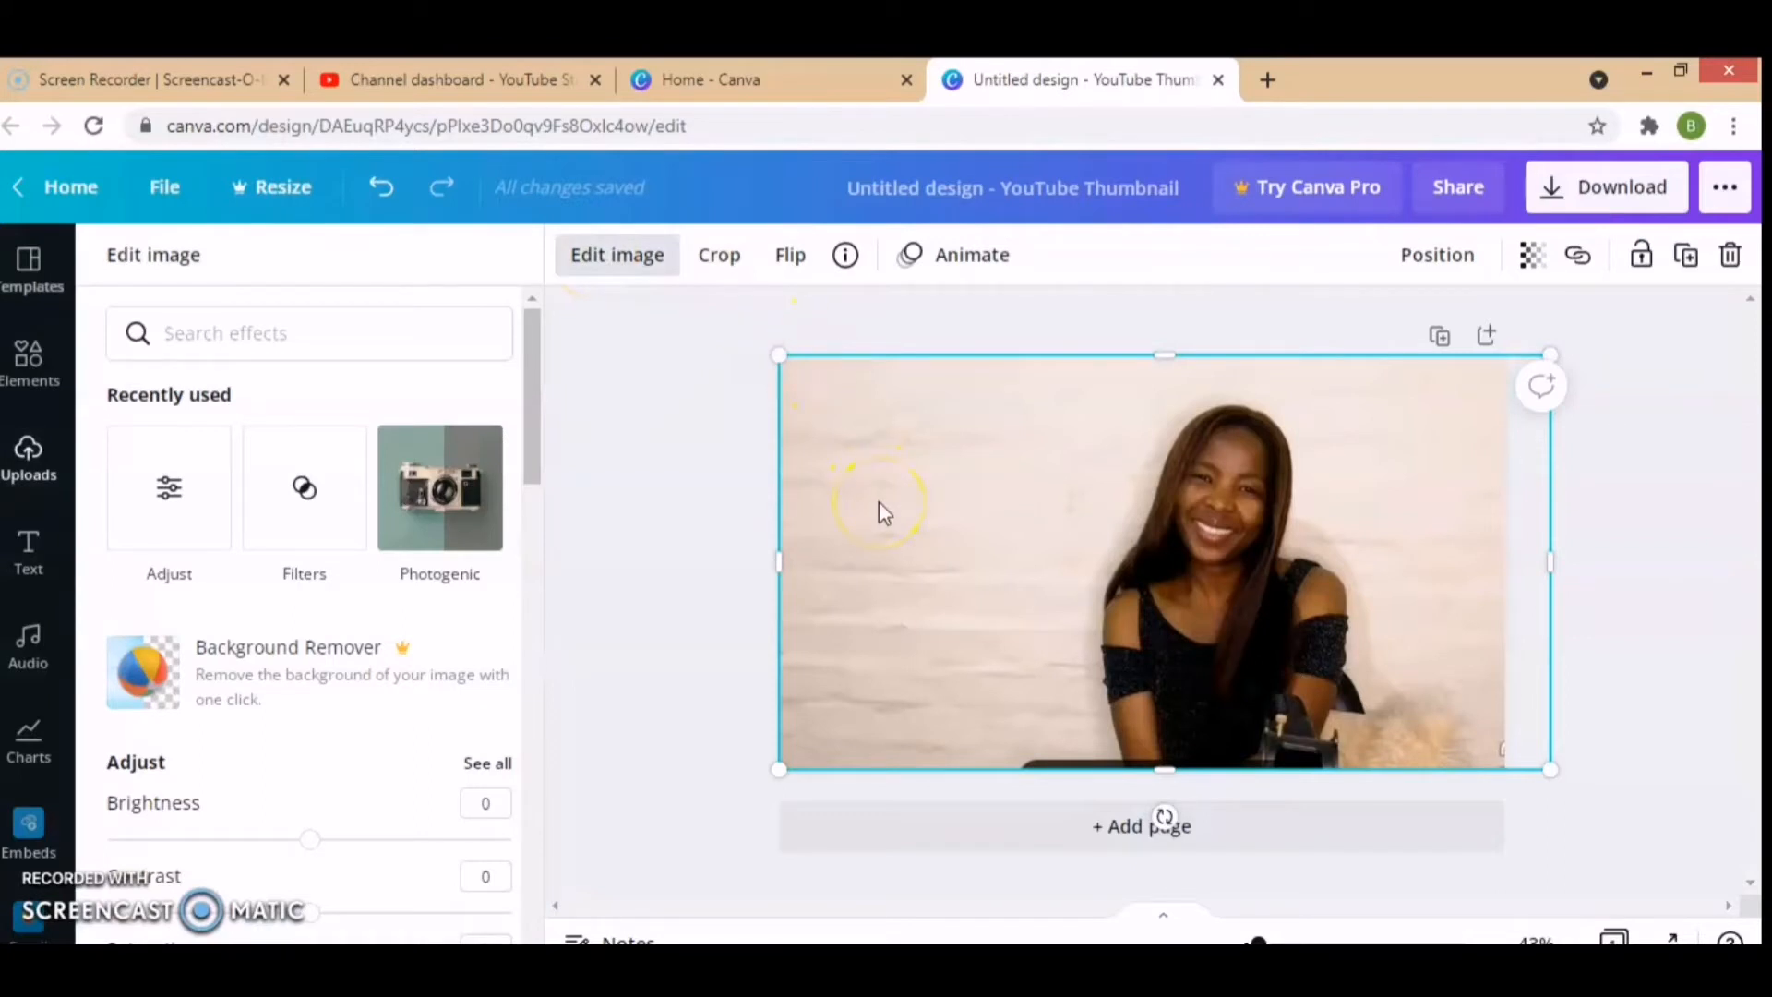
{"action": "left_click_drag", "start_coordinate": [534, 441], "coordinate": [542, 523]}
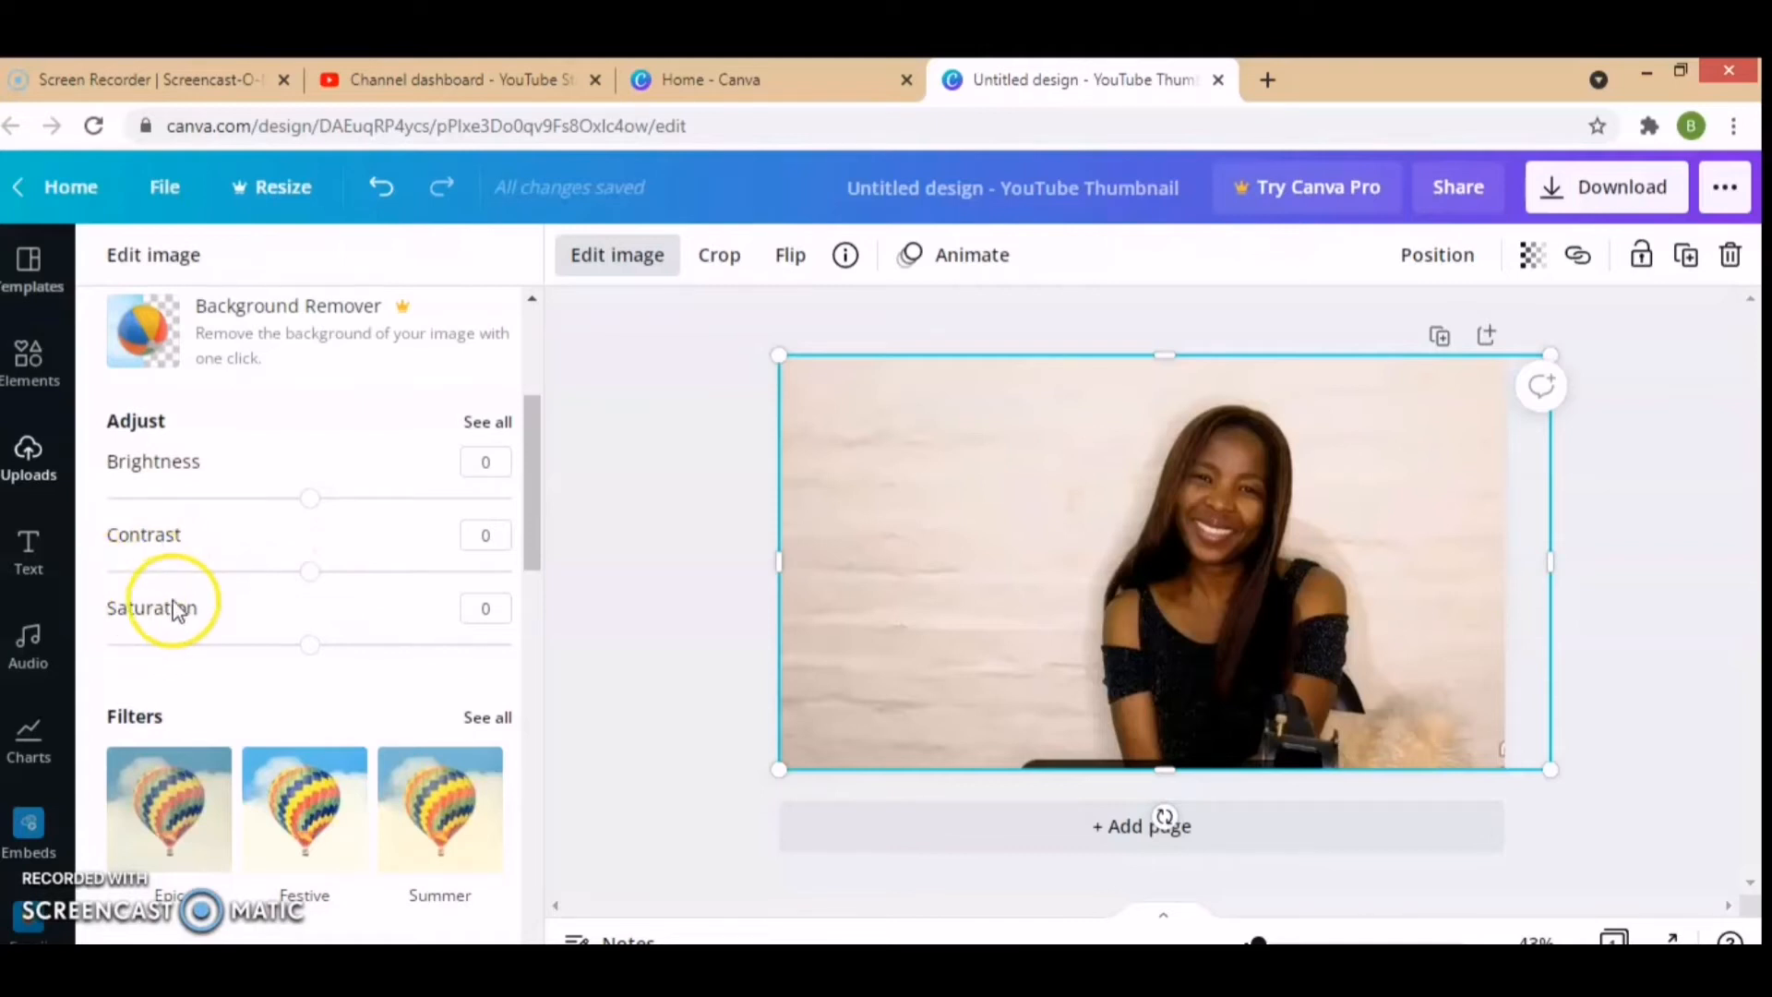
{"action": "left_click_drag", "start_coordinate": [309, 579], "coordinate": [359, 591]}
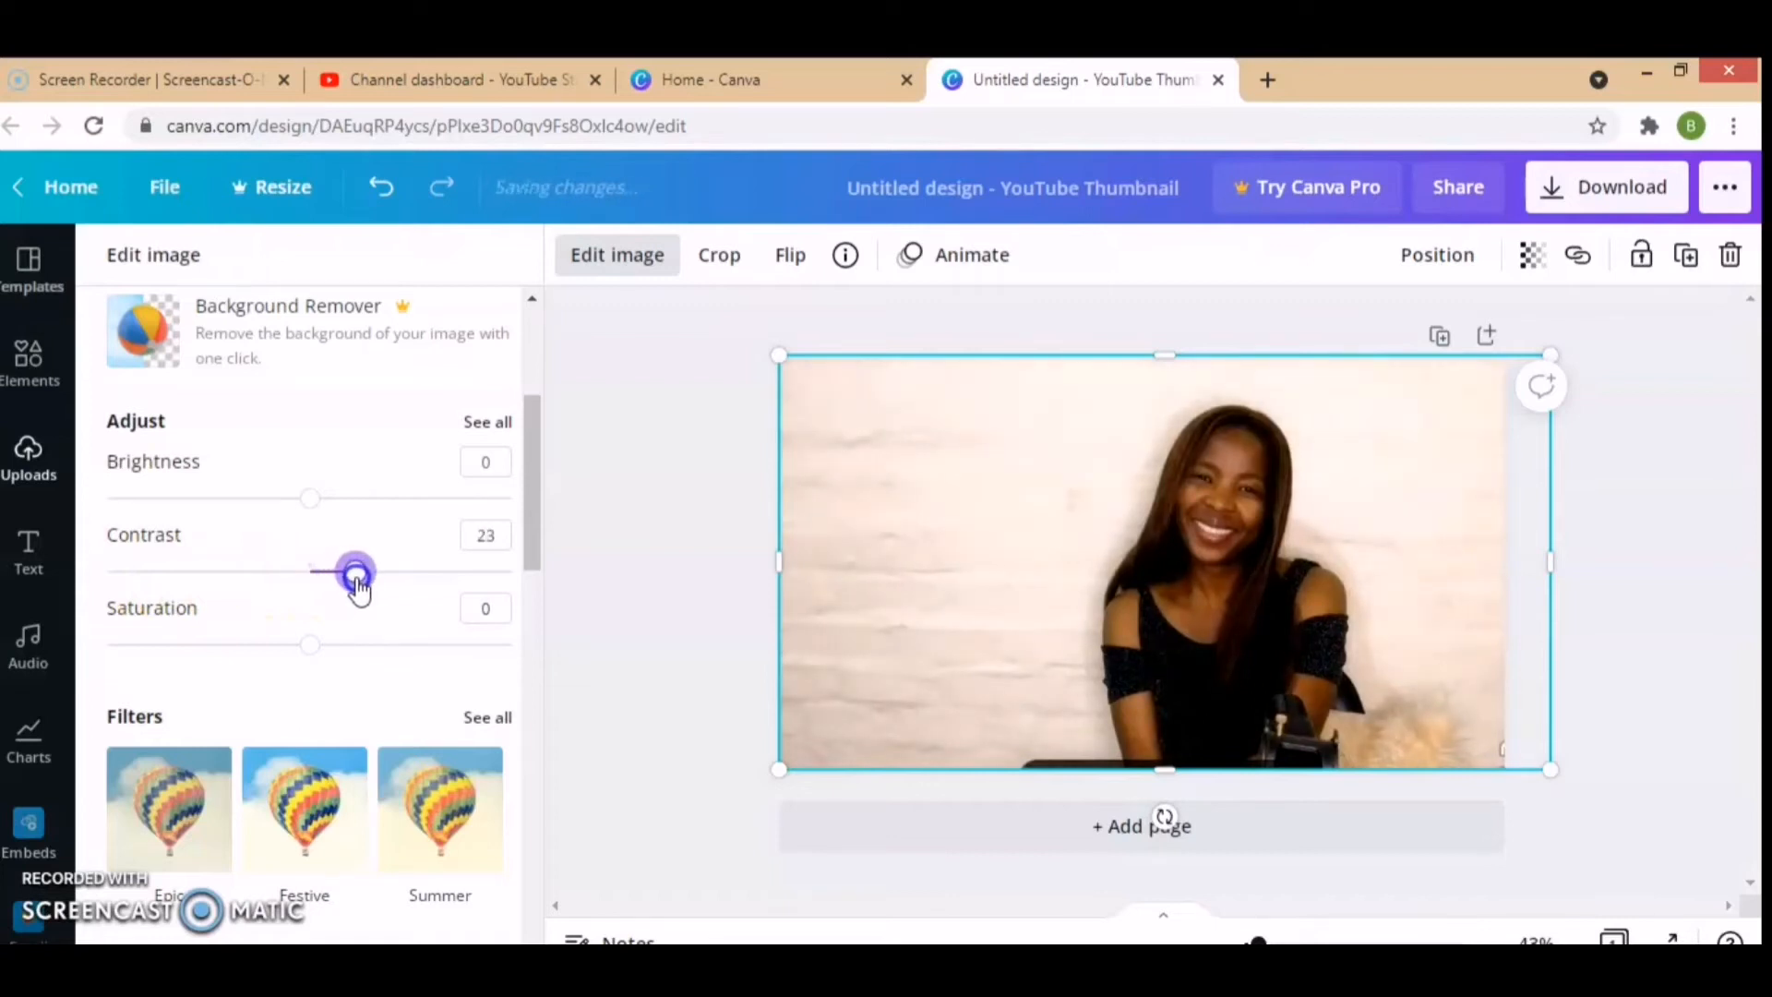
{"action": "left_click", "coordinate": [312, 648]}
{"action": "left_click_drag", "start_coordinate": [352, 662], "coordinate": [356, 666]}
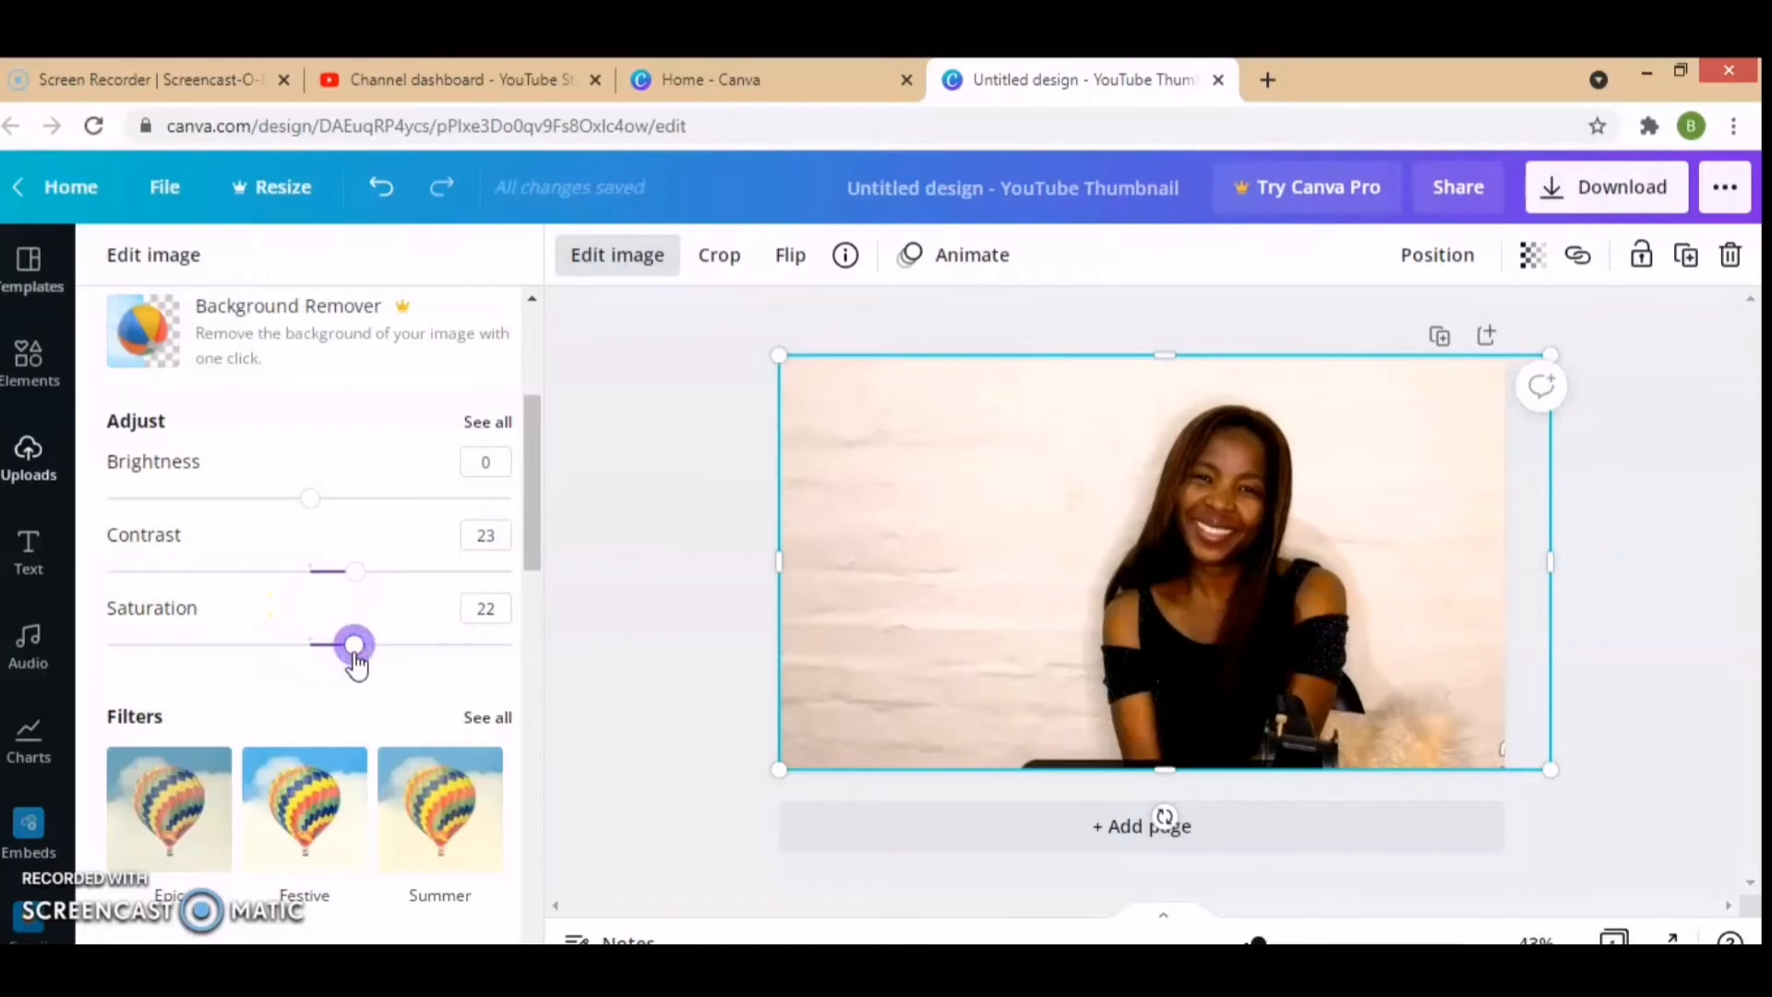
{"action": "left_click", "coordinate": [218, 585]}
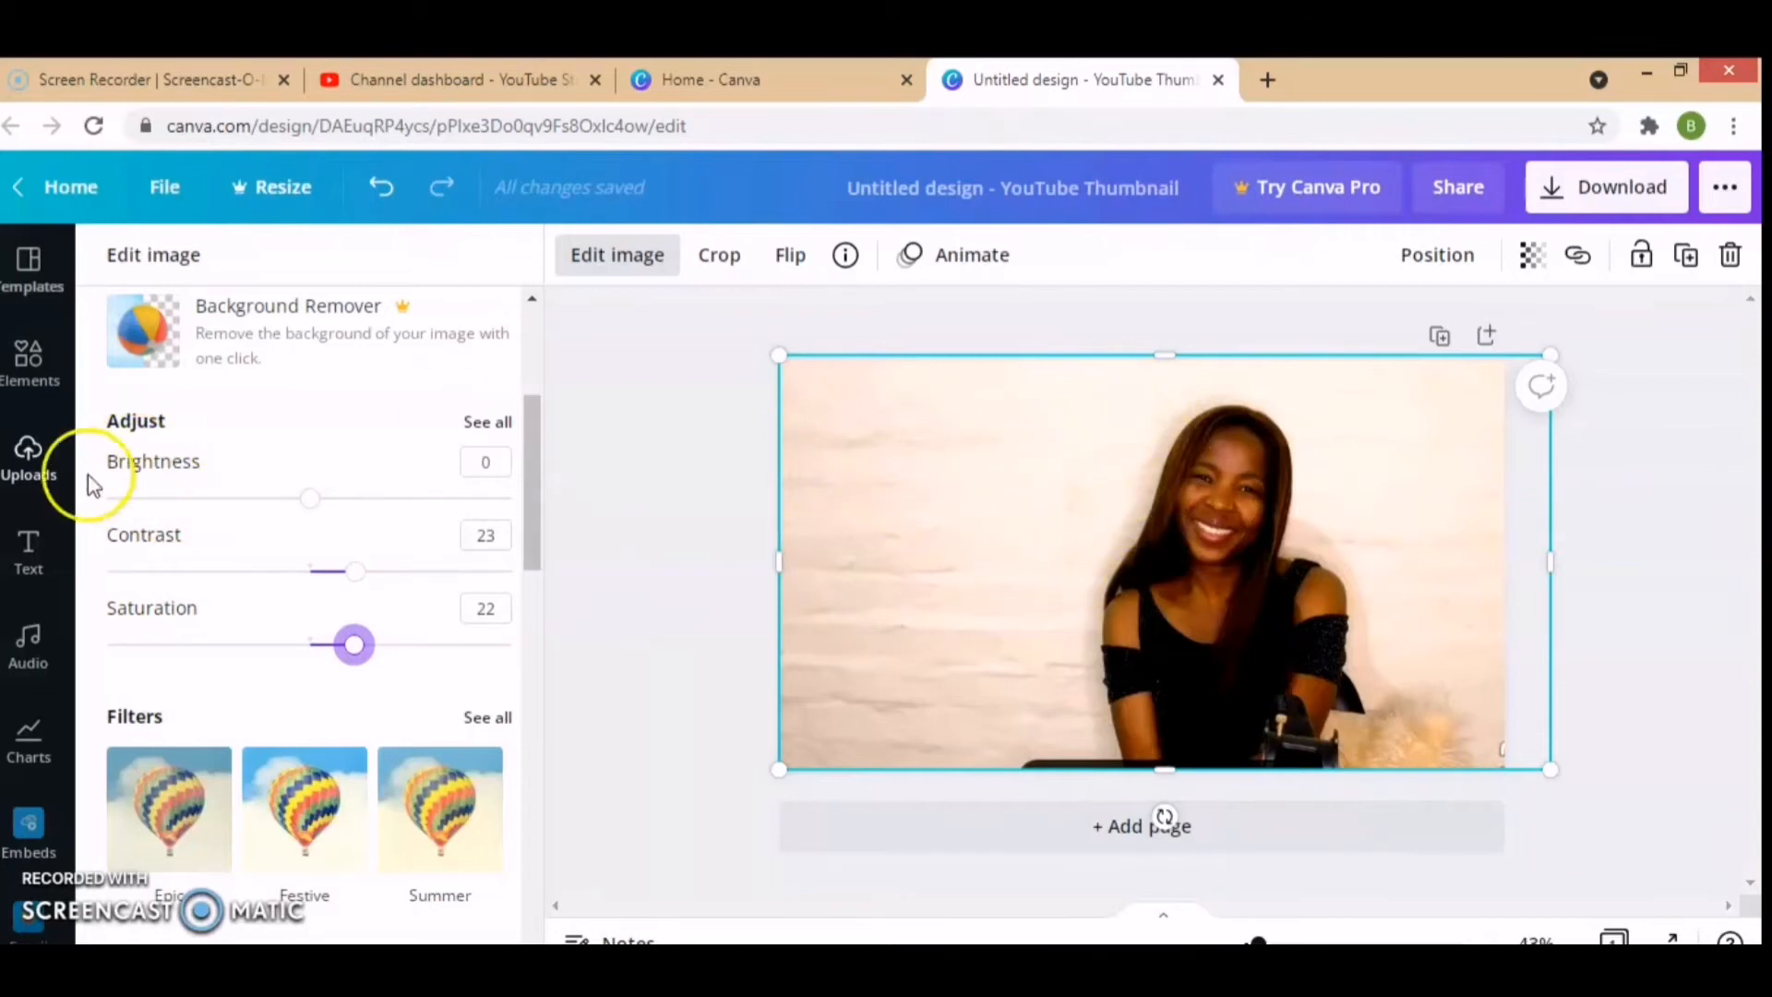
Step: Add the recently used "Design Proposal" text combination and move it to the empty wall area beside the woman
{"action": "left_click", "coordinate": [29, 554]}
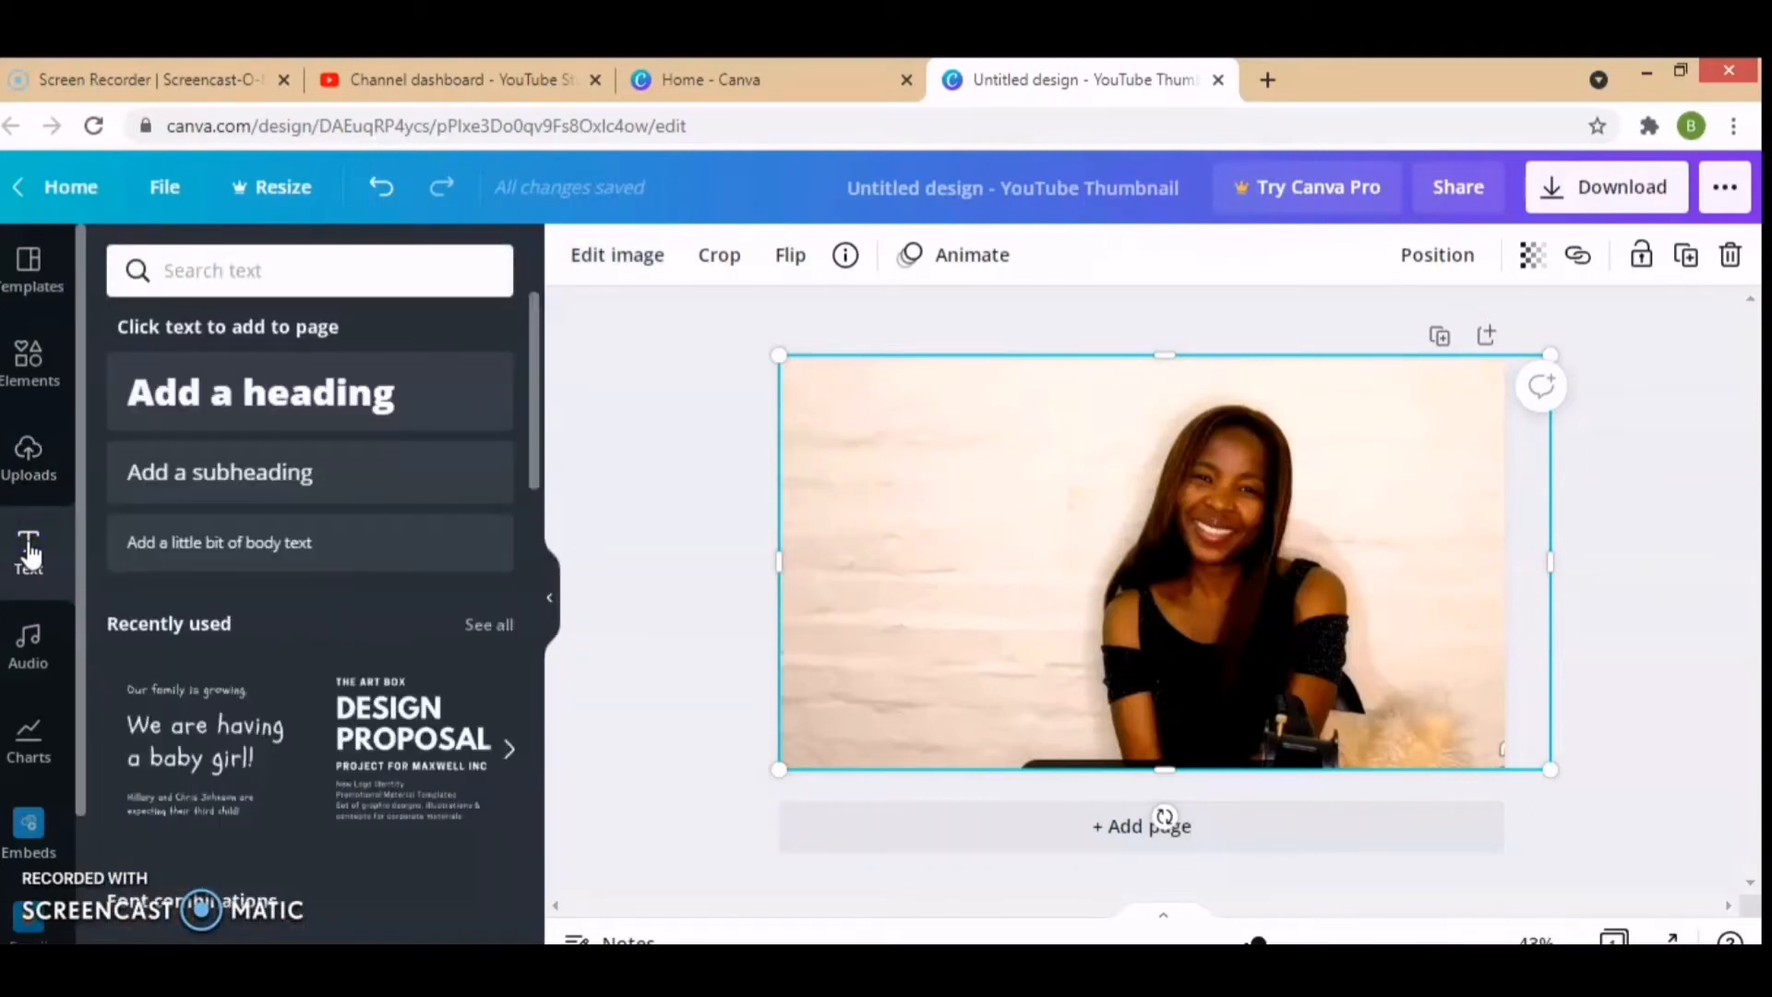
{"action": "left_click_drag", "start_coordinate": [532, 462], "coordinate": [534, 577]}
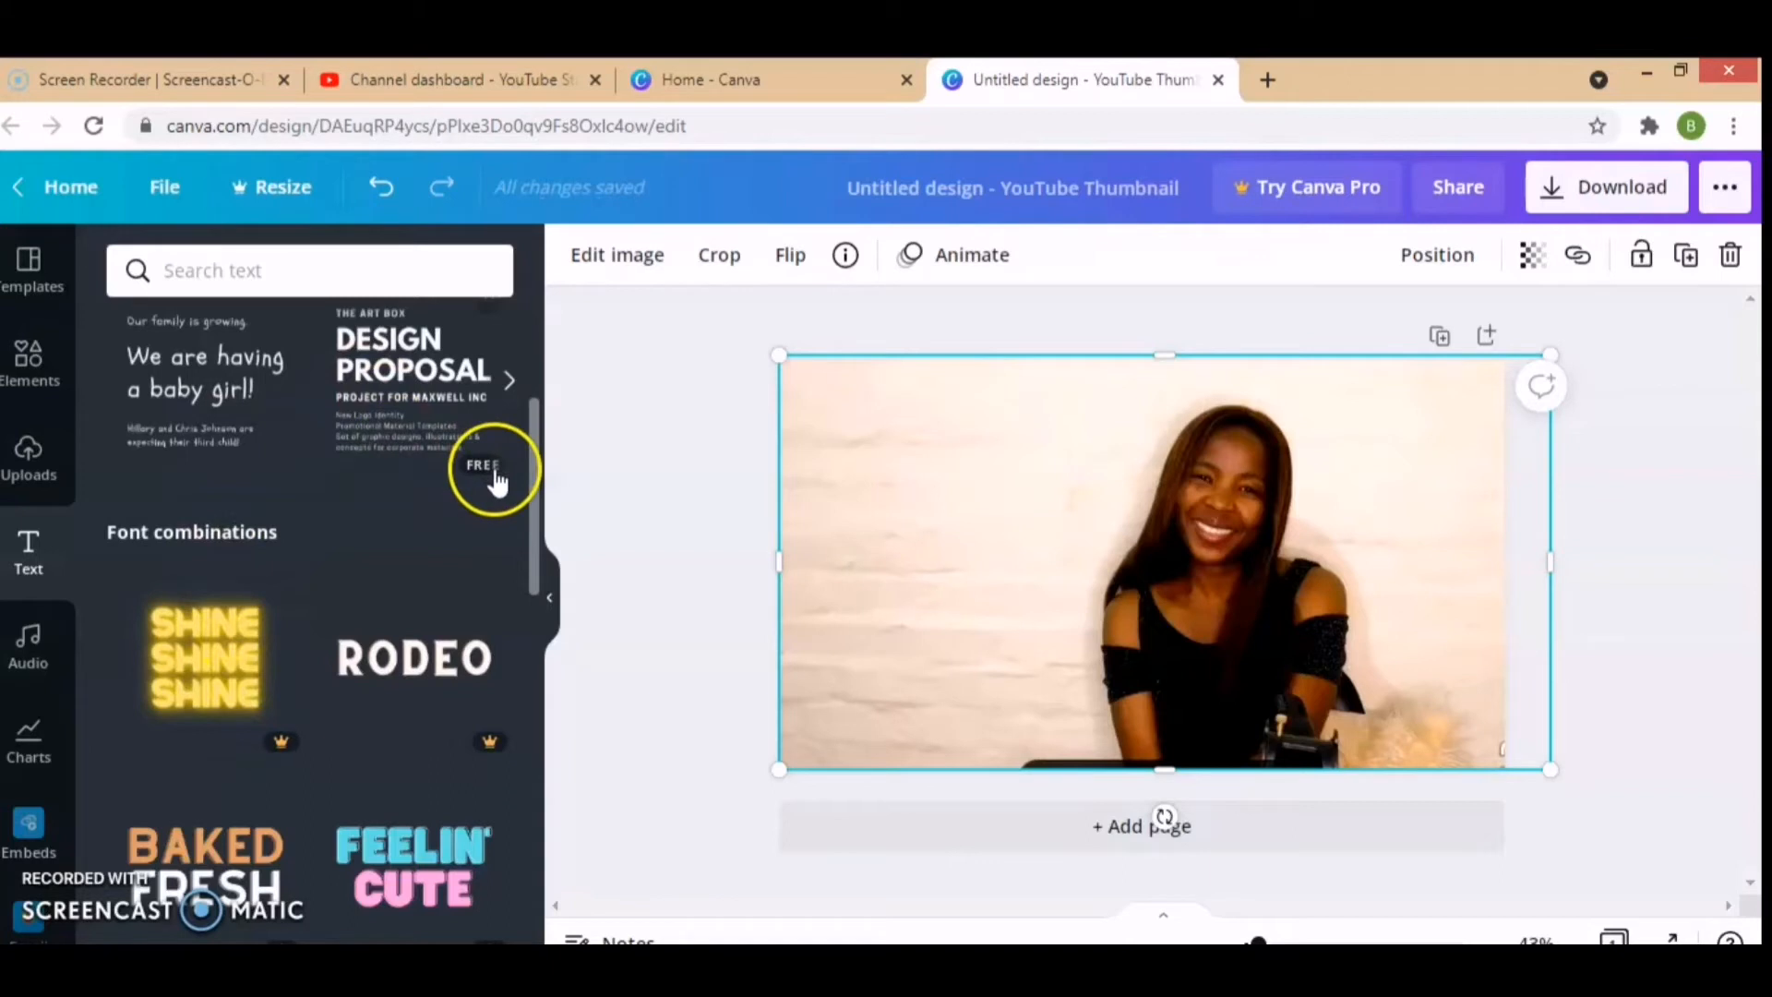
{"action": "left_click_drag", "start_coordinate": [534, 482], "coordinate": [534, 451]}
{"action": "left_click", "coordinate": [434, 452]}
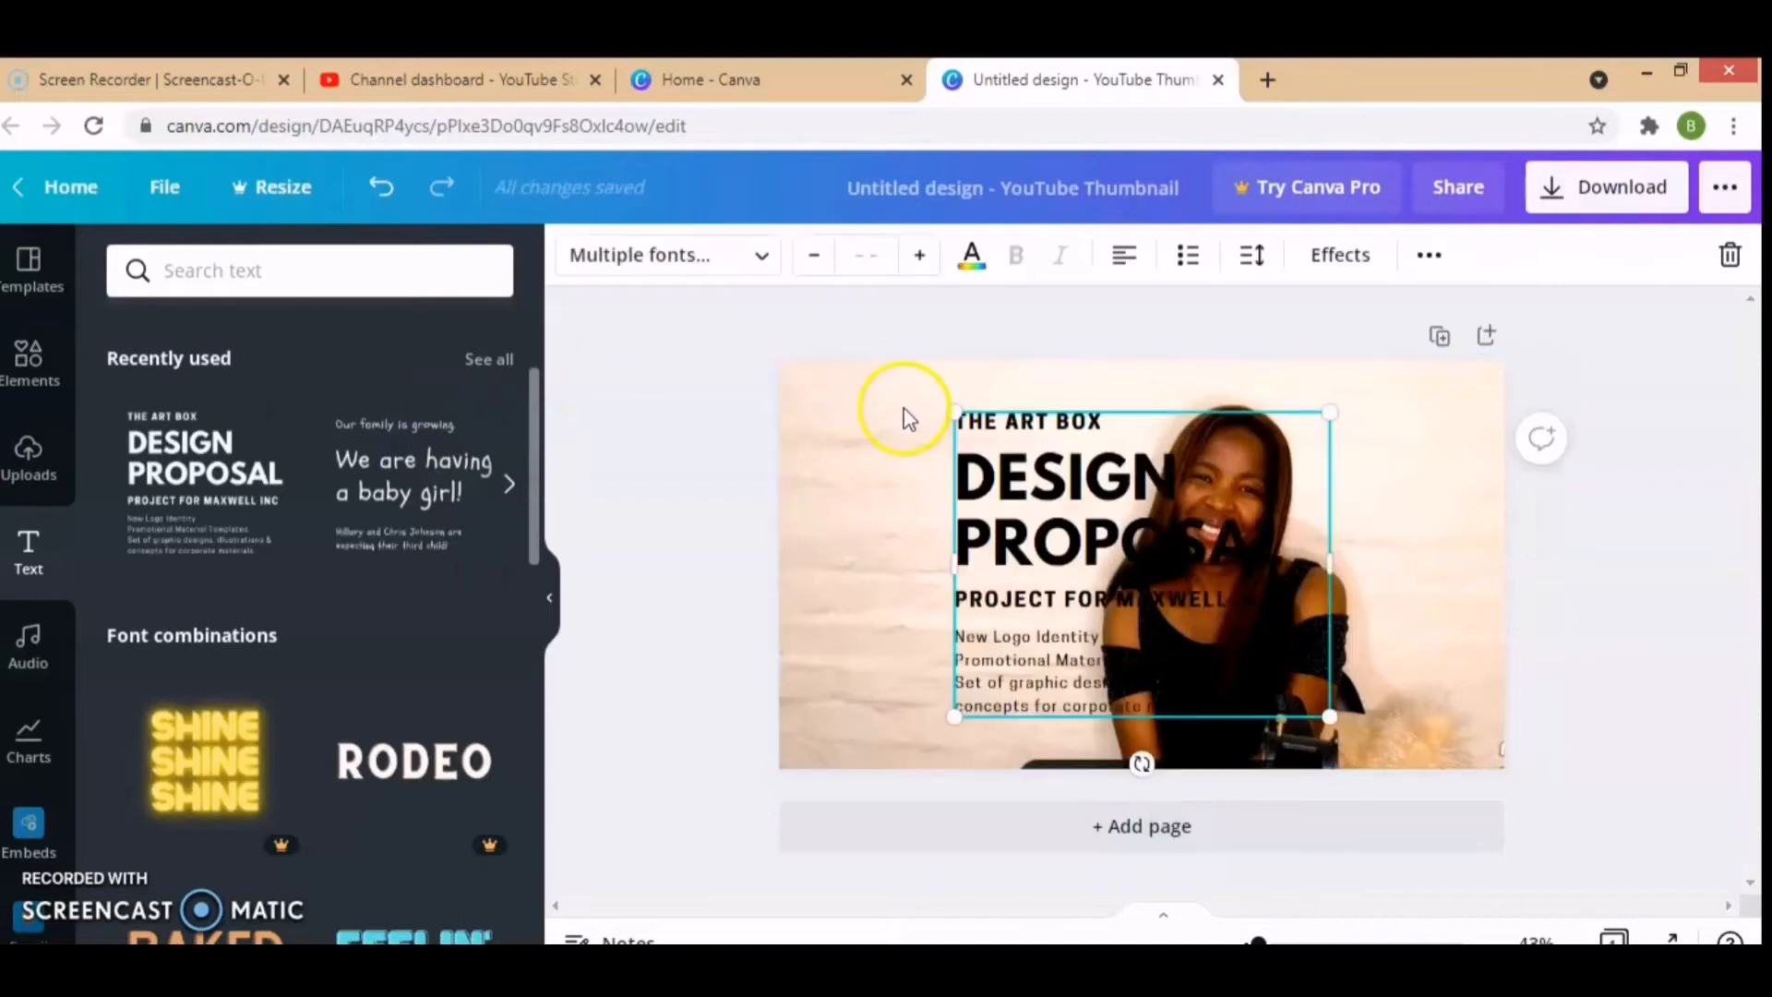
{"action": "left_click", "coordinate": [1046, 448]}
{"action": "left_click_drag", "start_coordinate": [1046, 447], "coordinate": [879, 404]}
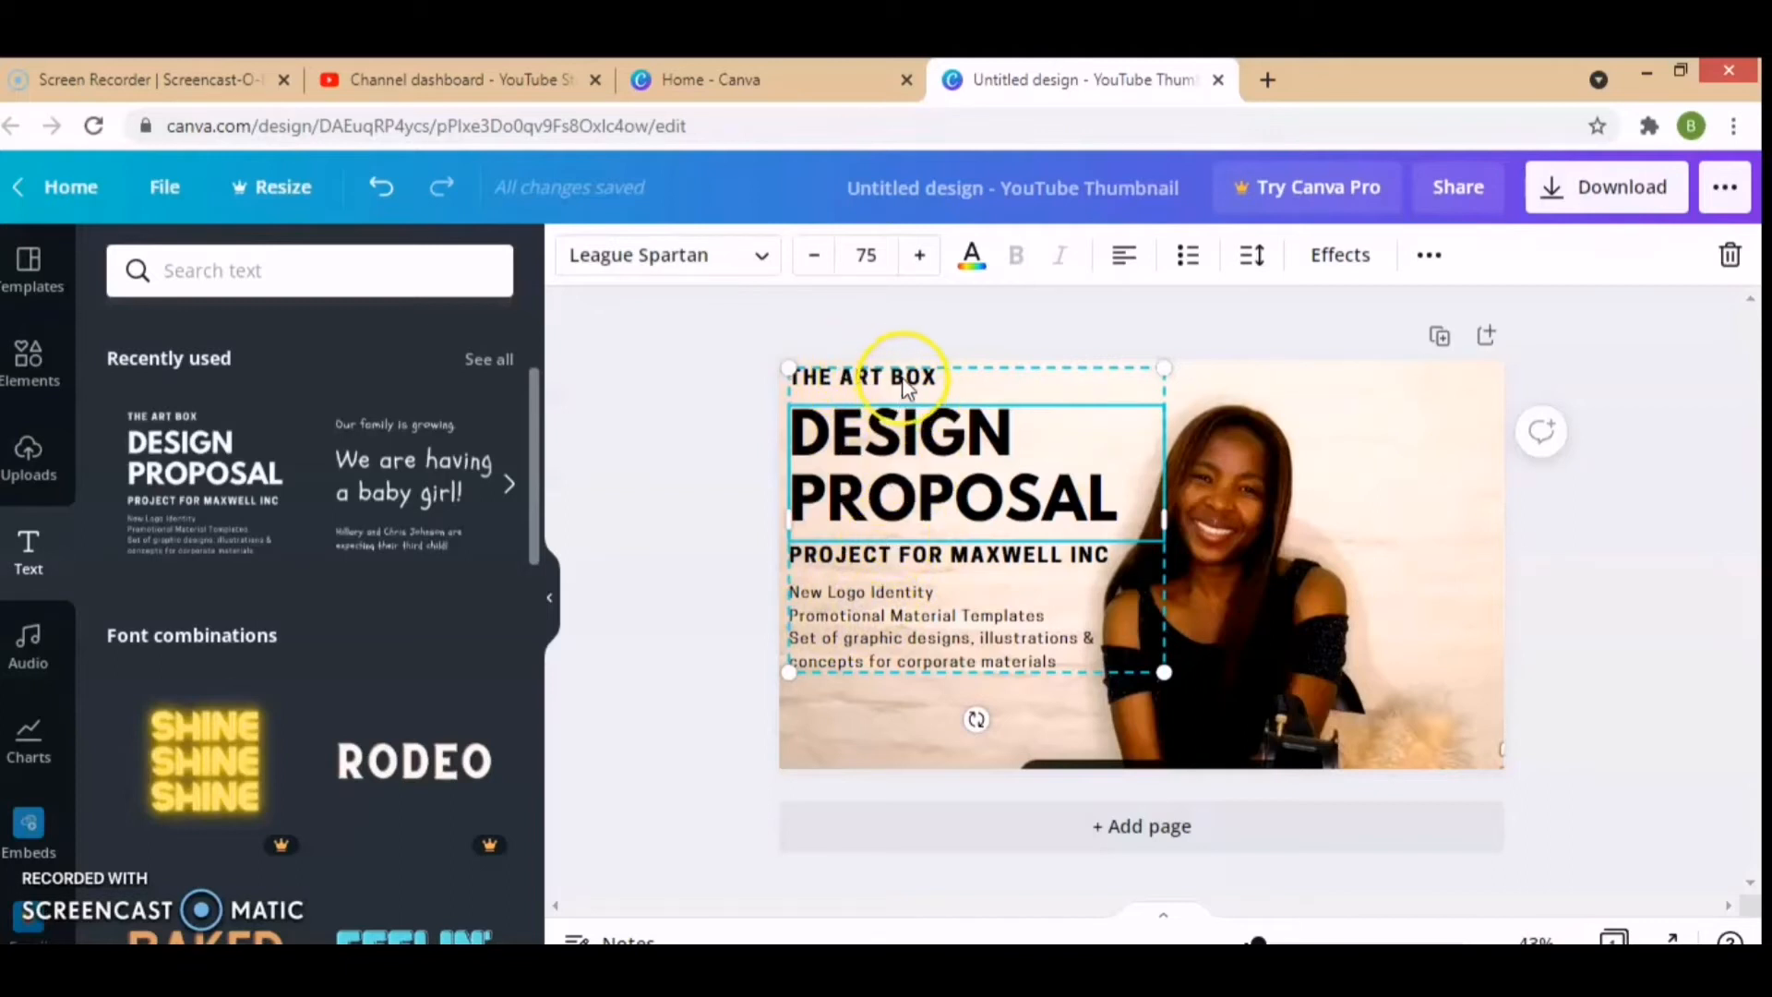
Step: Delete the "THE ART BOX" line, the small body text and the "PROJECT FOR MAXWELL INC" line from the text group
{"action": "left_click", "coordinate": [903, 378]}
{"action": "key", "text": "Delete"}
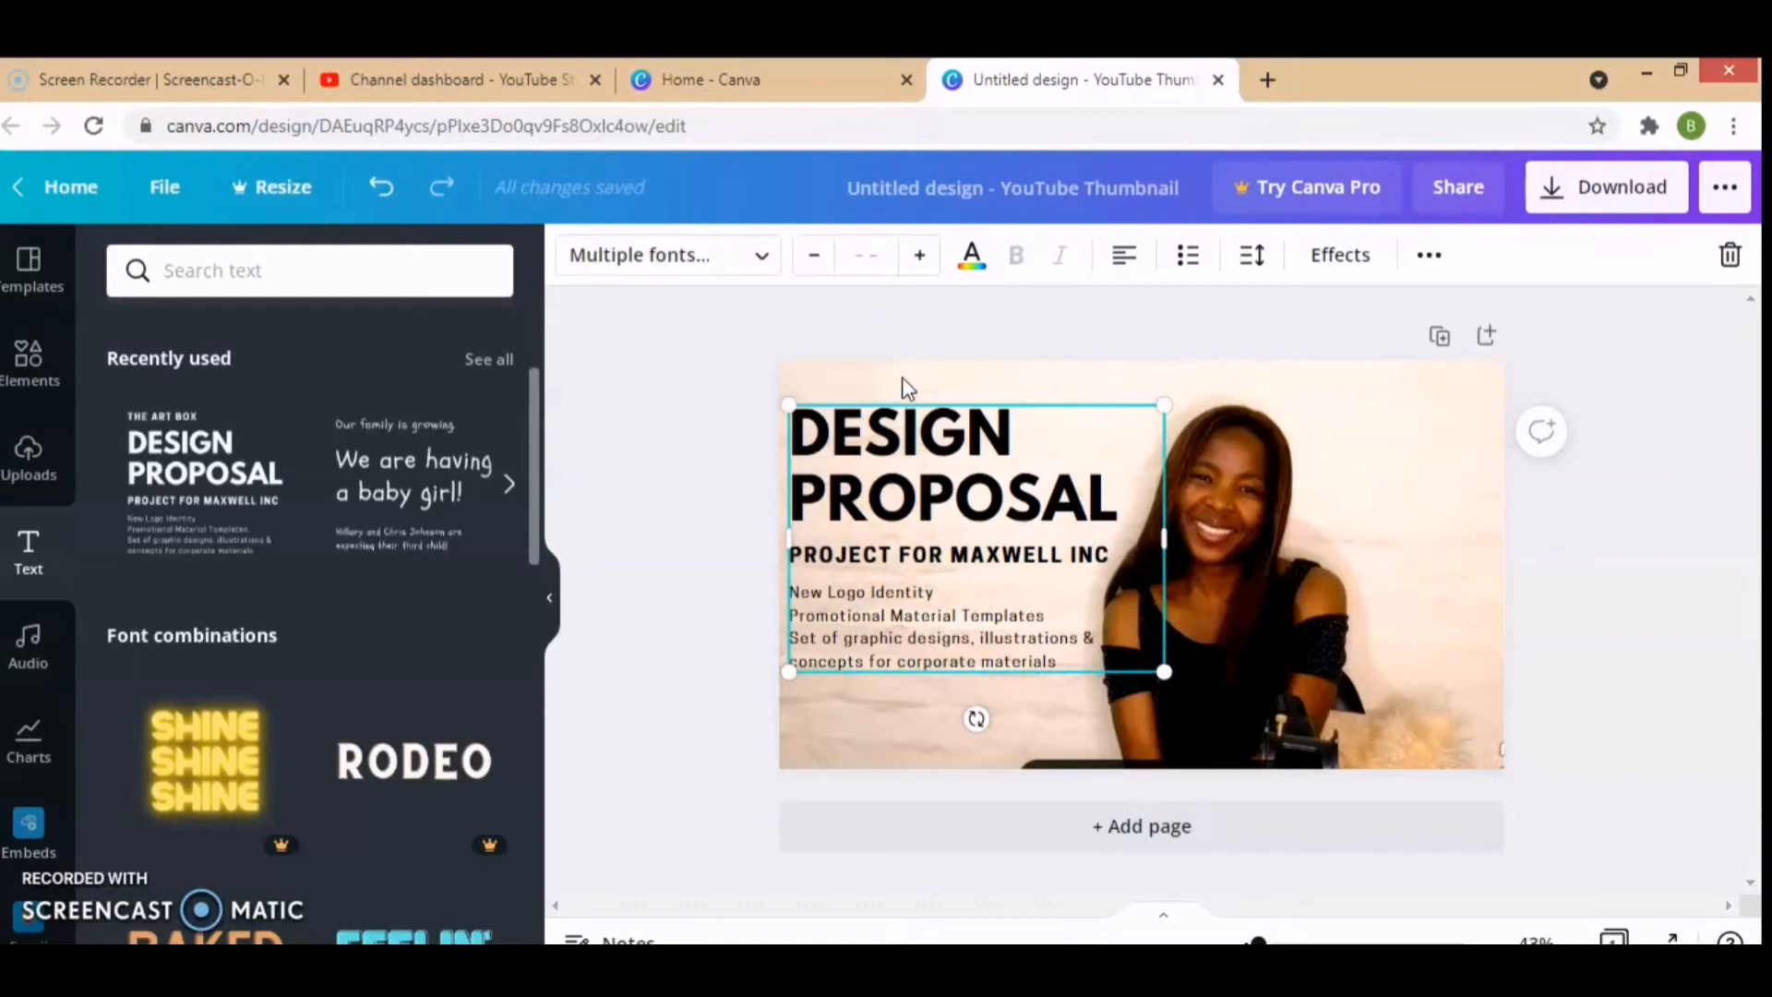
{"action": "left_click", "coordinate": [883, 613]}
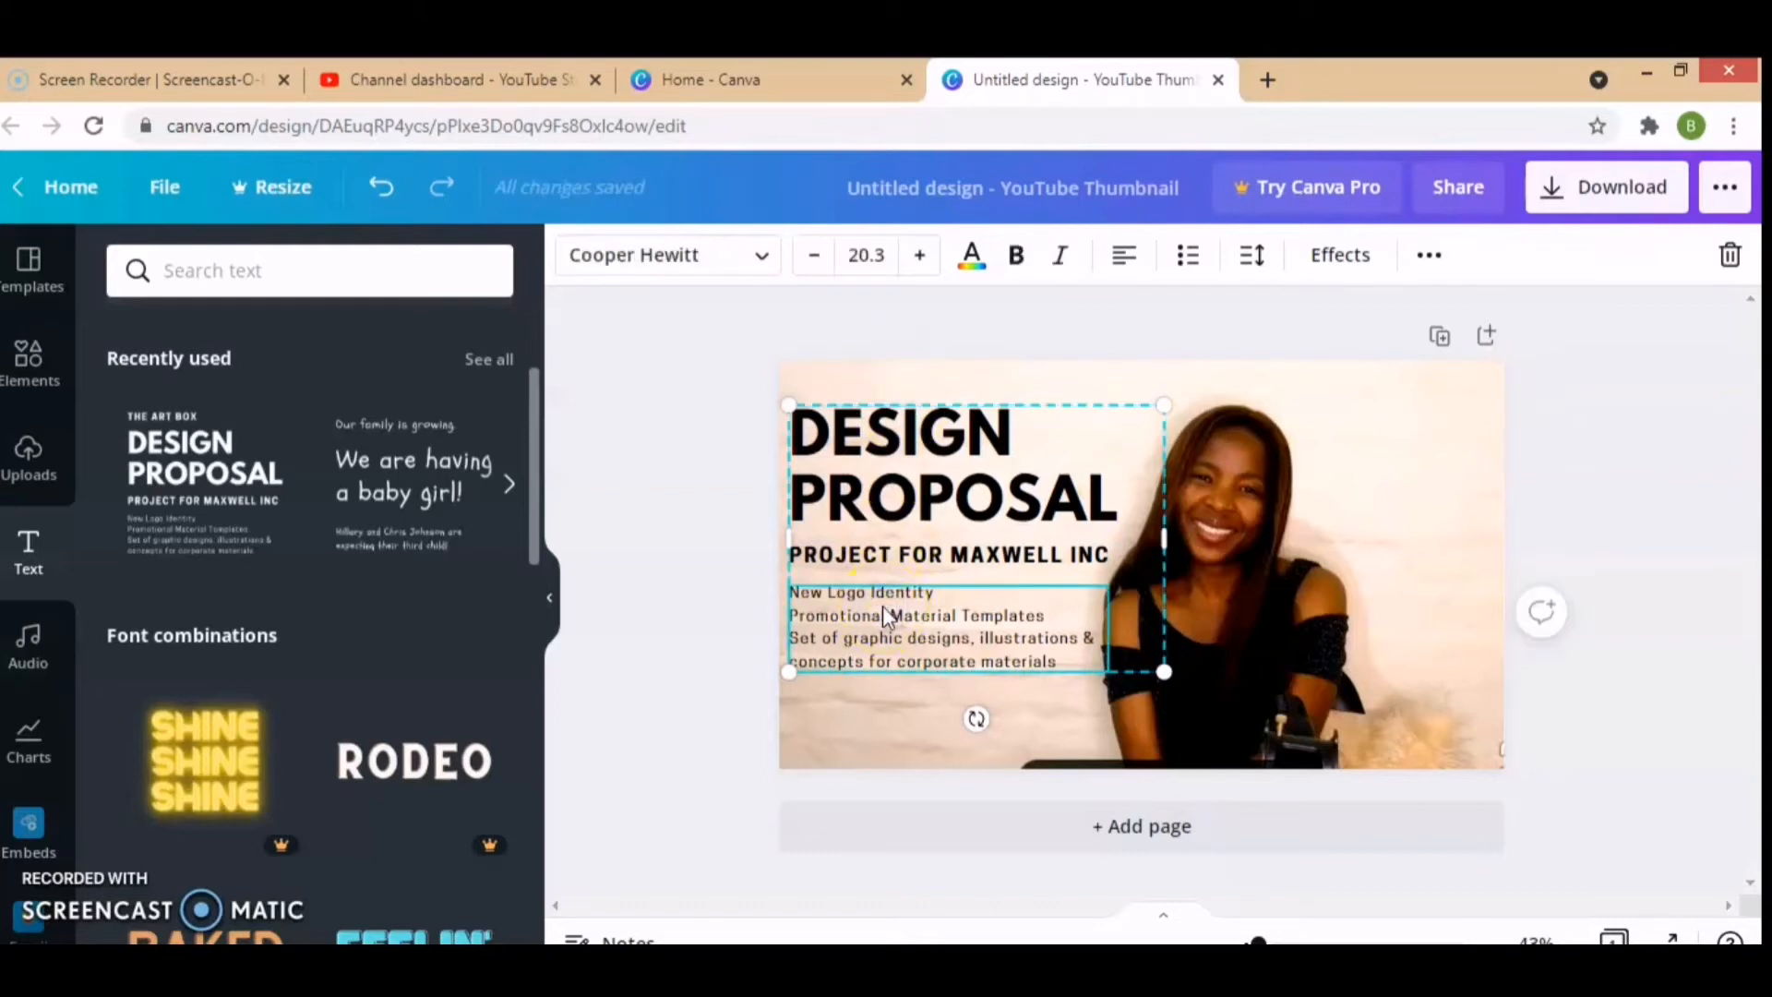
{"action": "key", "text": "Delete"}
{"action": "left_click", "coordinate": [908, 559]}
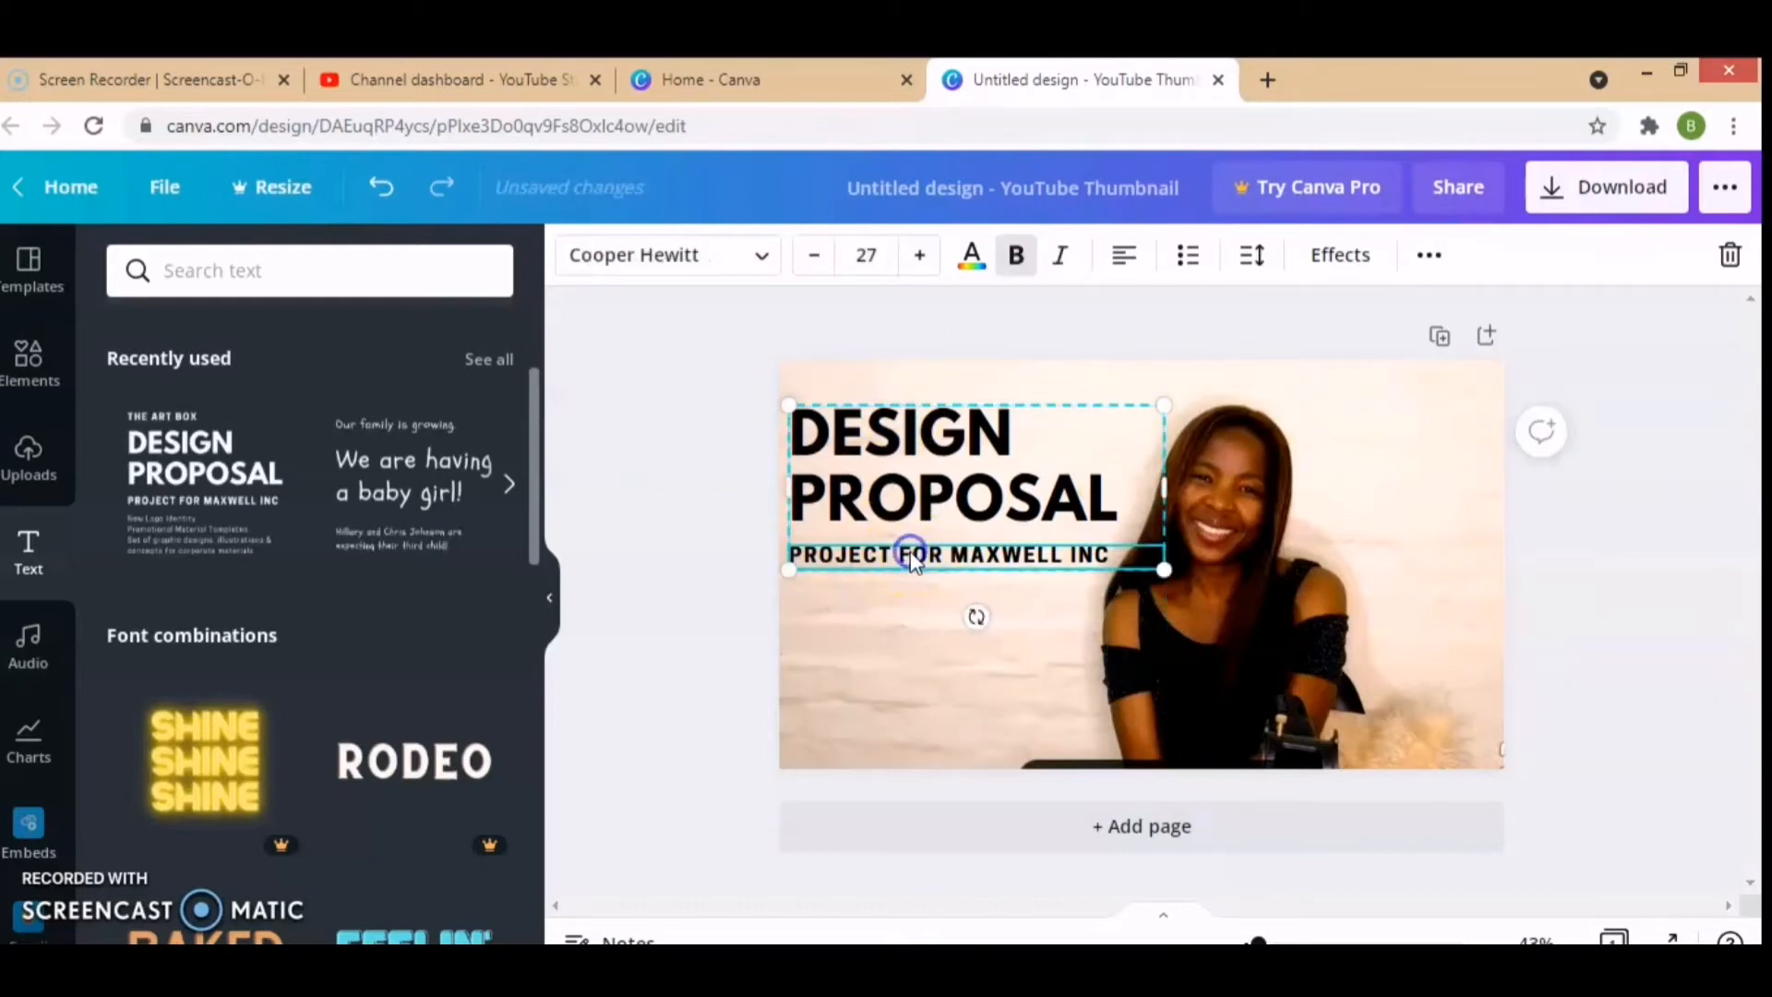
{"action": "key", "text": "Delete"}
Step: Move the "DESIGN PROPOSAL" heading up to the page's top edge and replace its text with "CREATE A THUMBNAIL"
{"action": "left_click", "coordinate": [912, 471]}
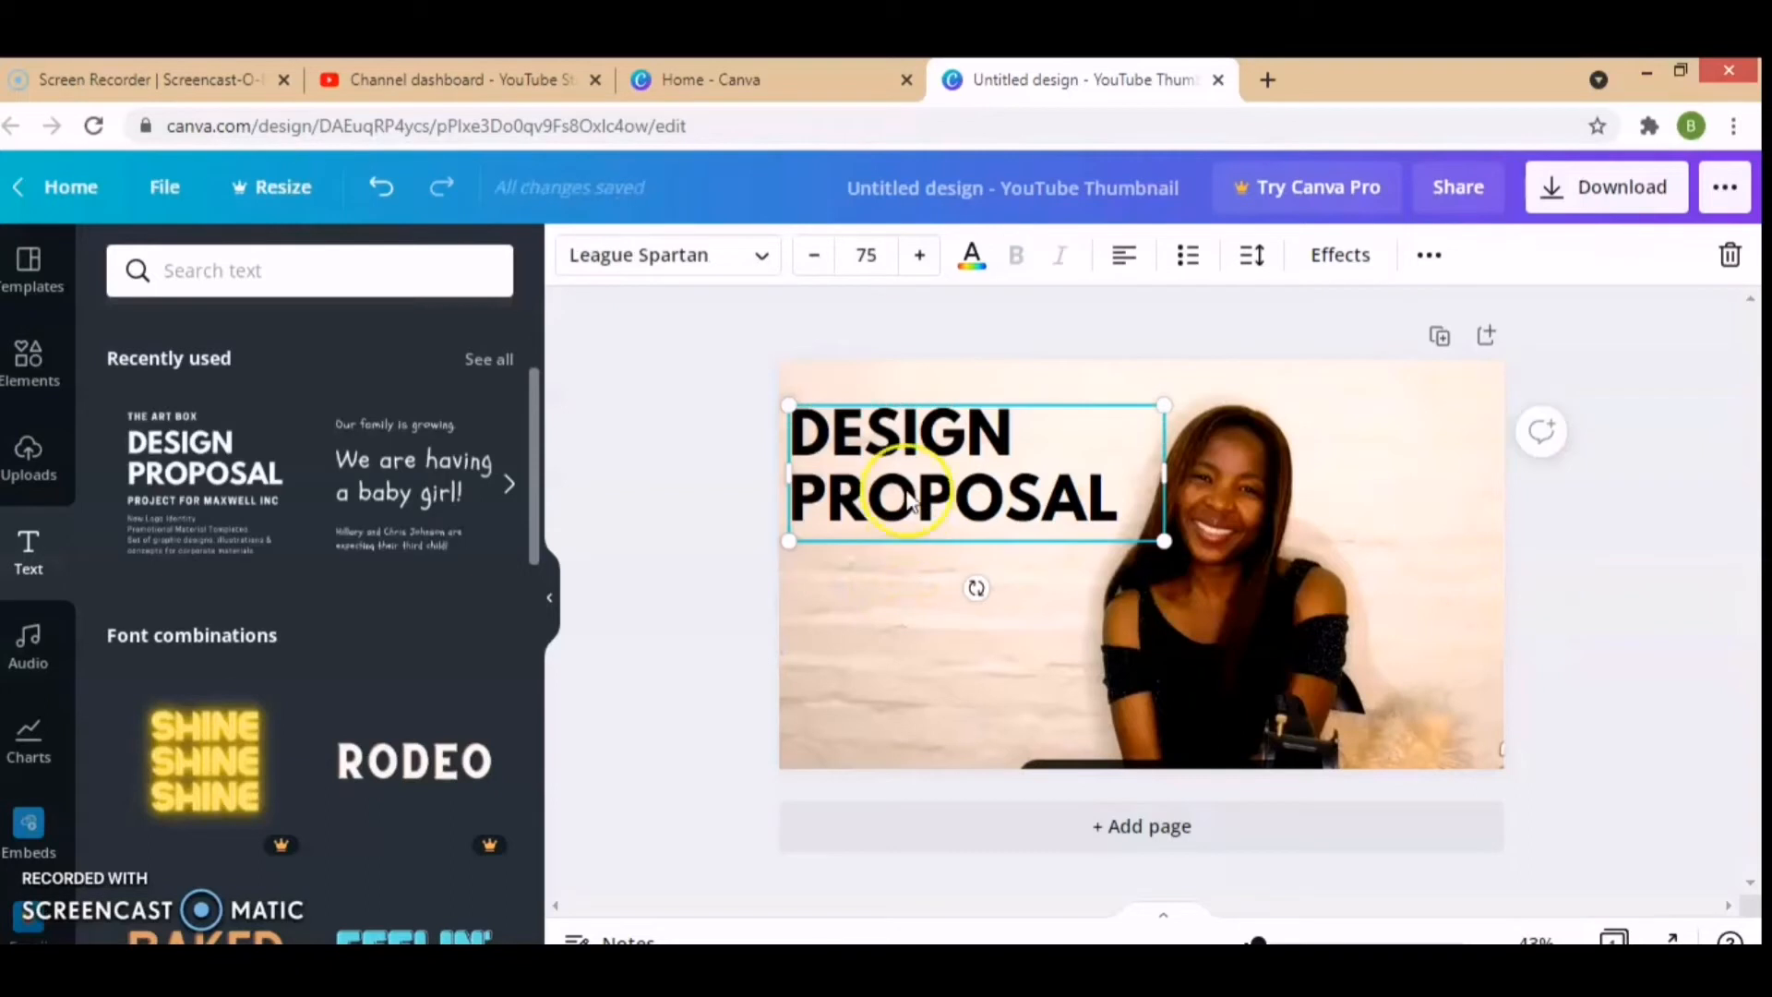
{"action": "left_click_drag", "start_coordinate": [912, 471], "coordinate": [911, 417]}
{"action": "double_click", "coordinate": [952, 411]}
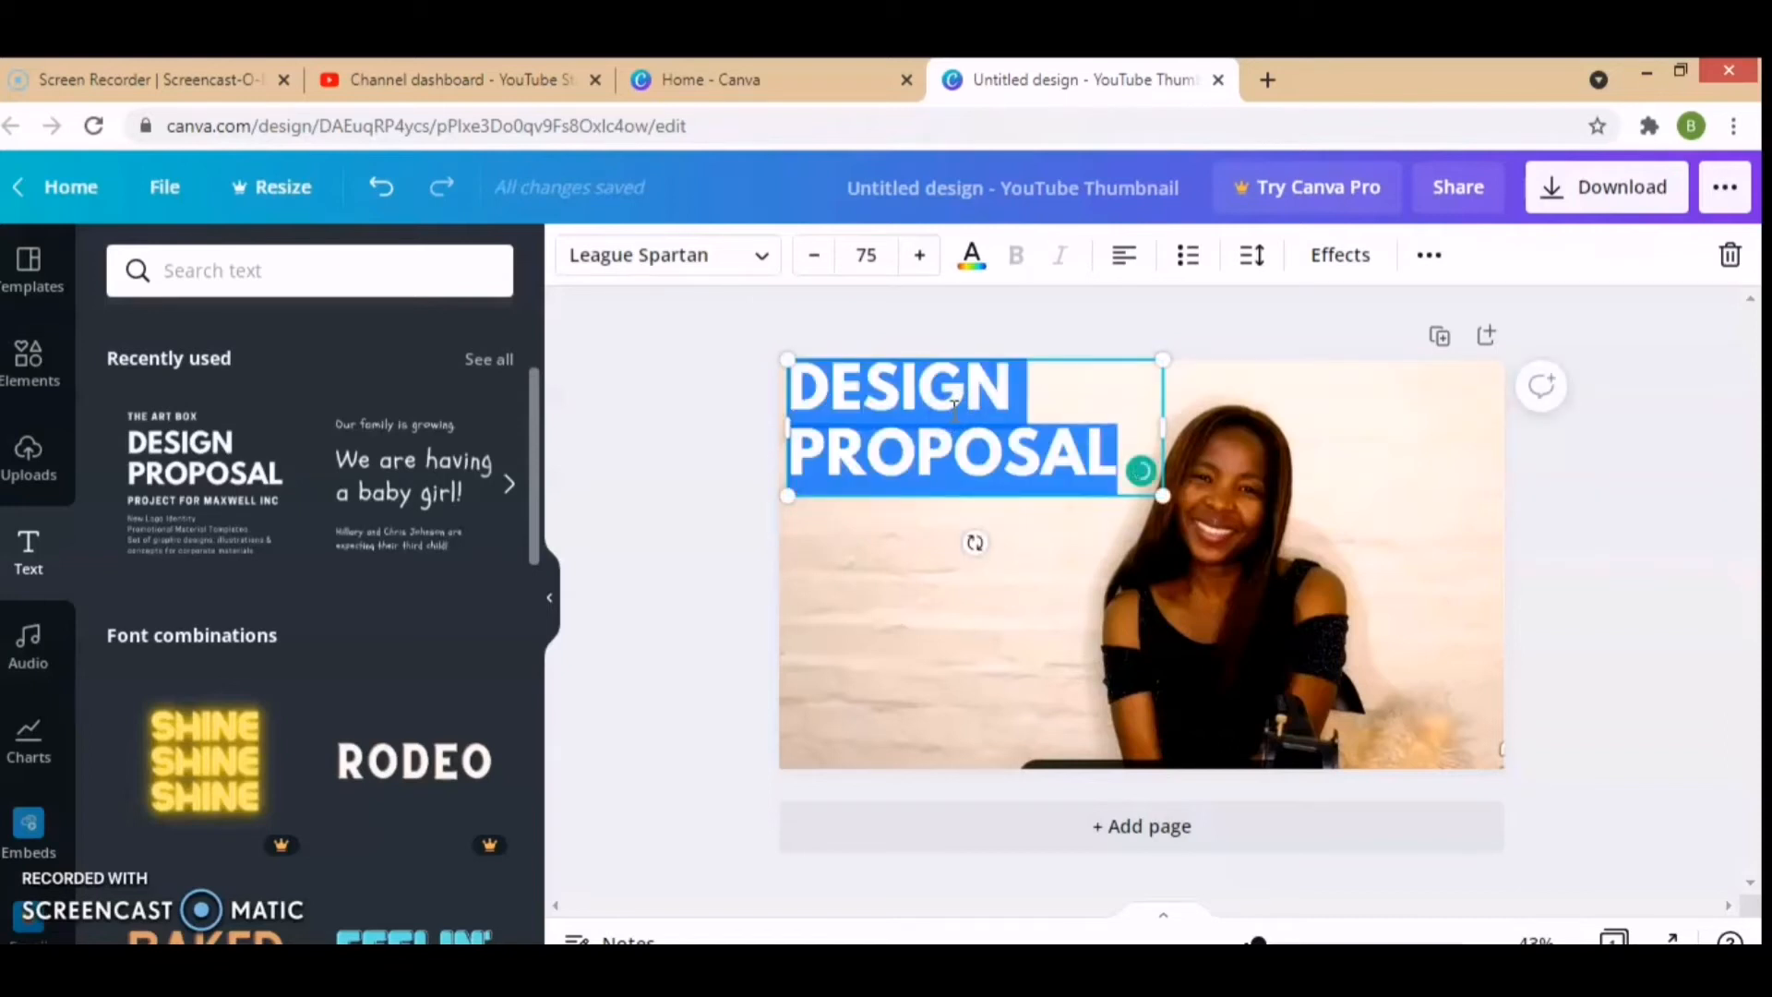
{"action": "type", "text": "CTRE"}
{"action": "key", "text": "BackSpace"}
{"action": "key", "text": "BackSpace"}
{"action": "key", "text": "BackSpace"}
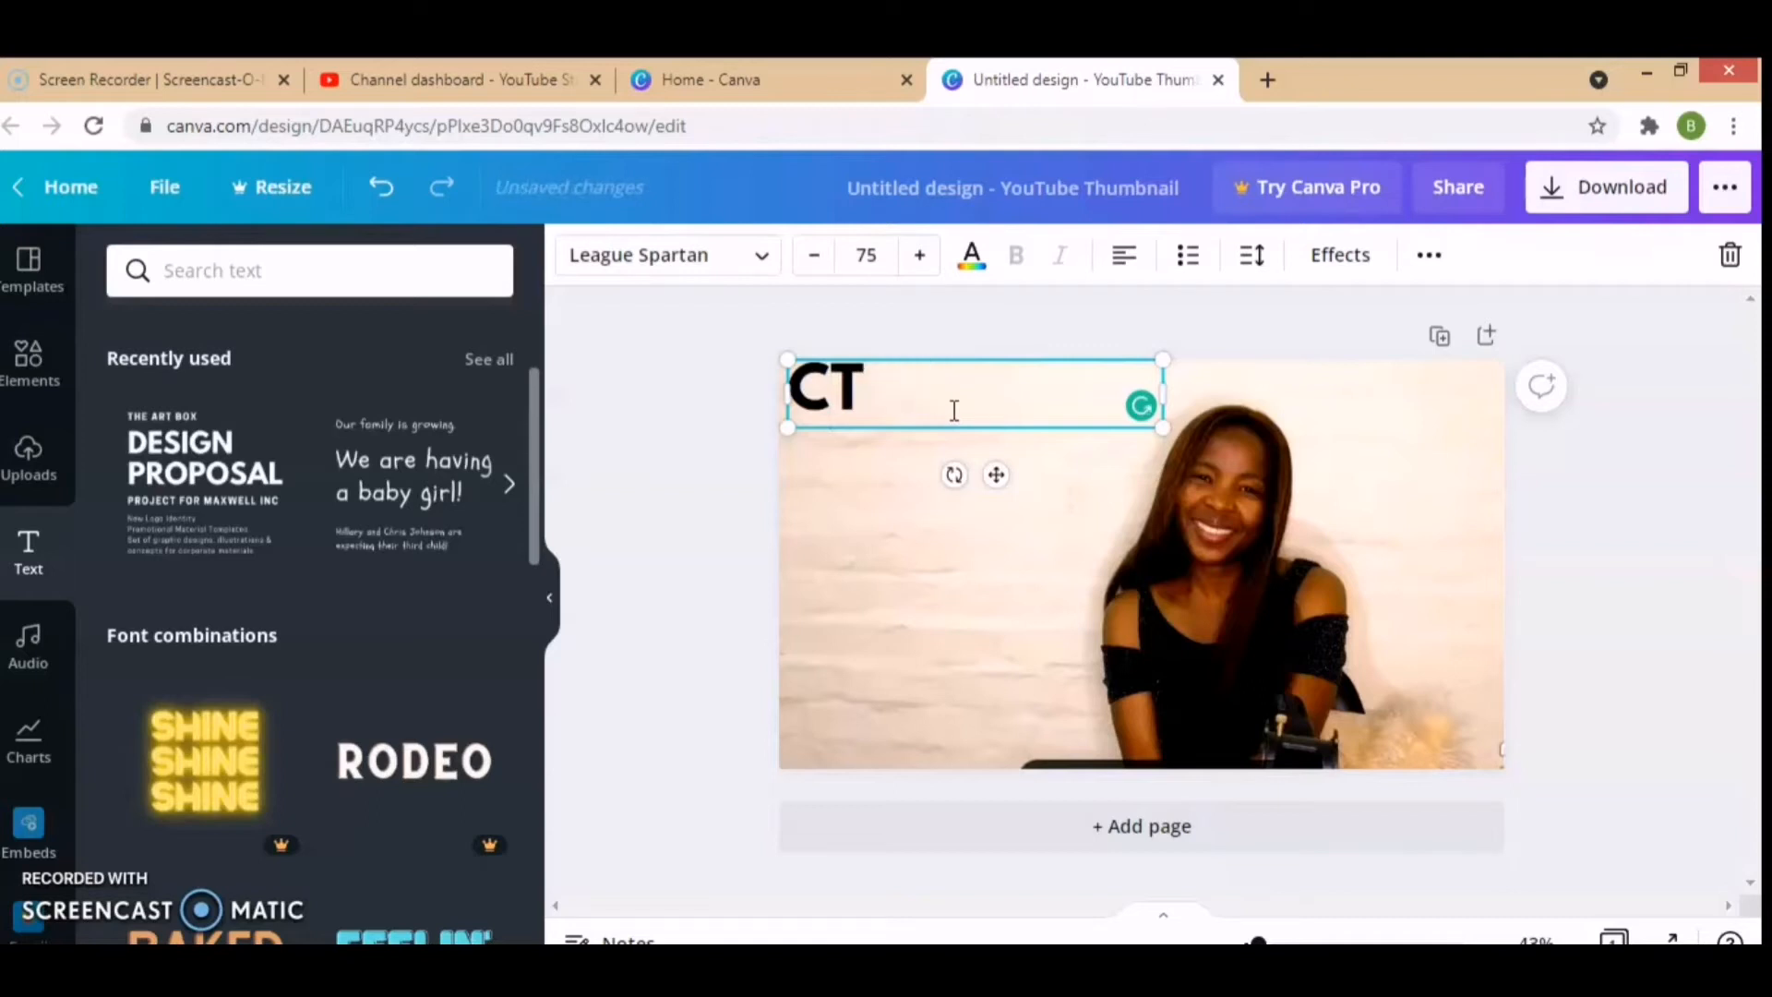
{"action": "type", "text": "E"}
{"action": "key", "text": "BackSpace"}
{"action": "type", "text": "REATE A"}
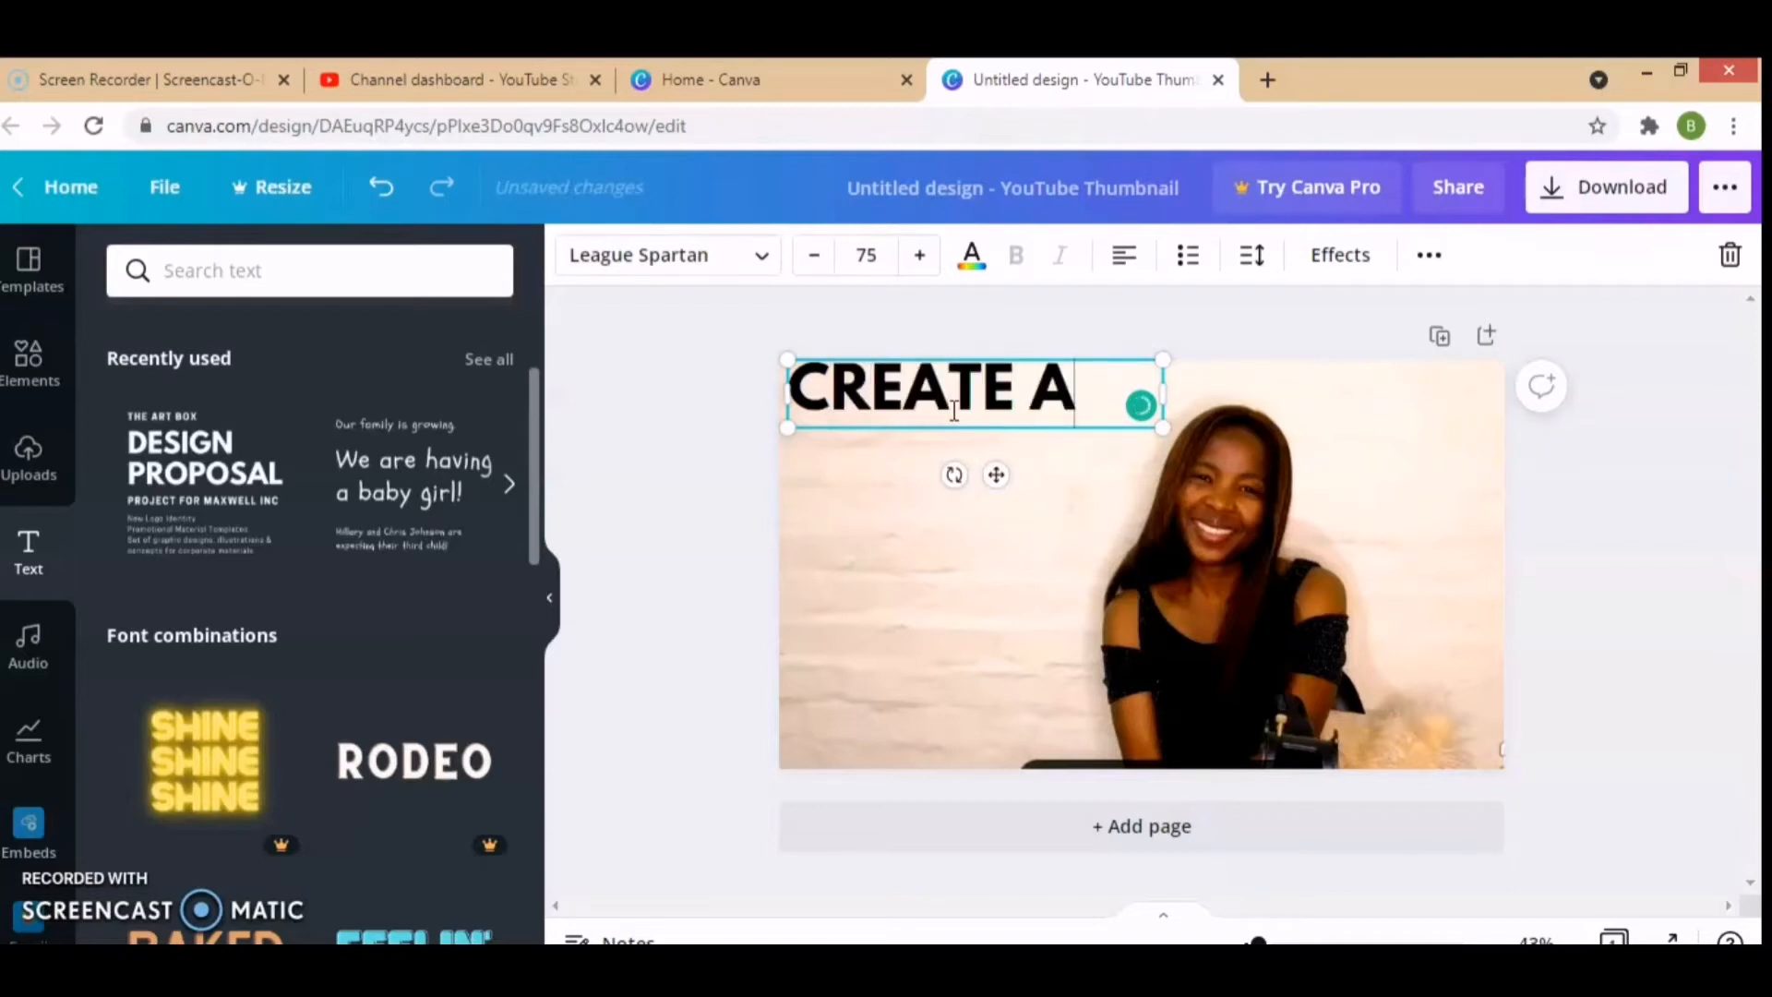
{"action": "type", "text": " THU"}
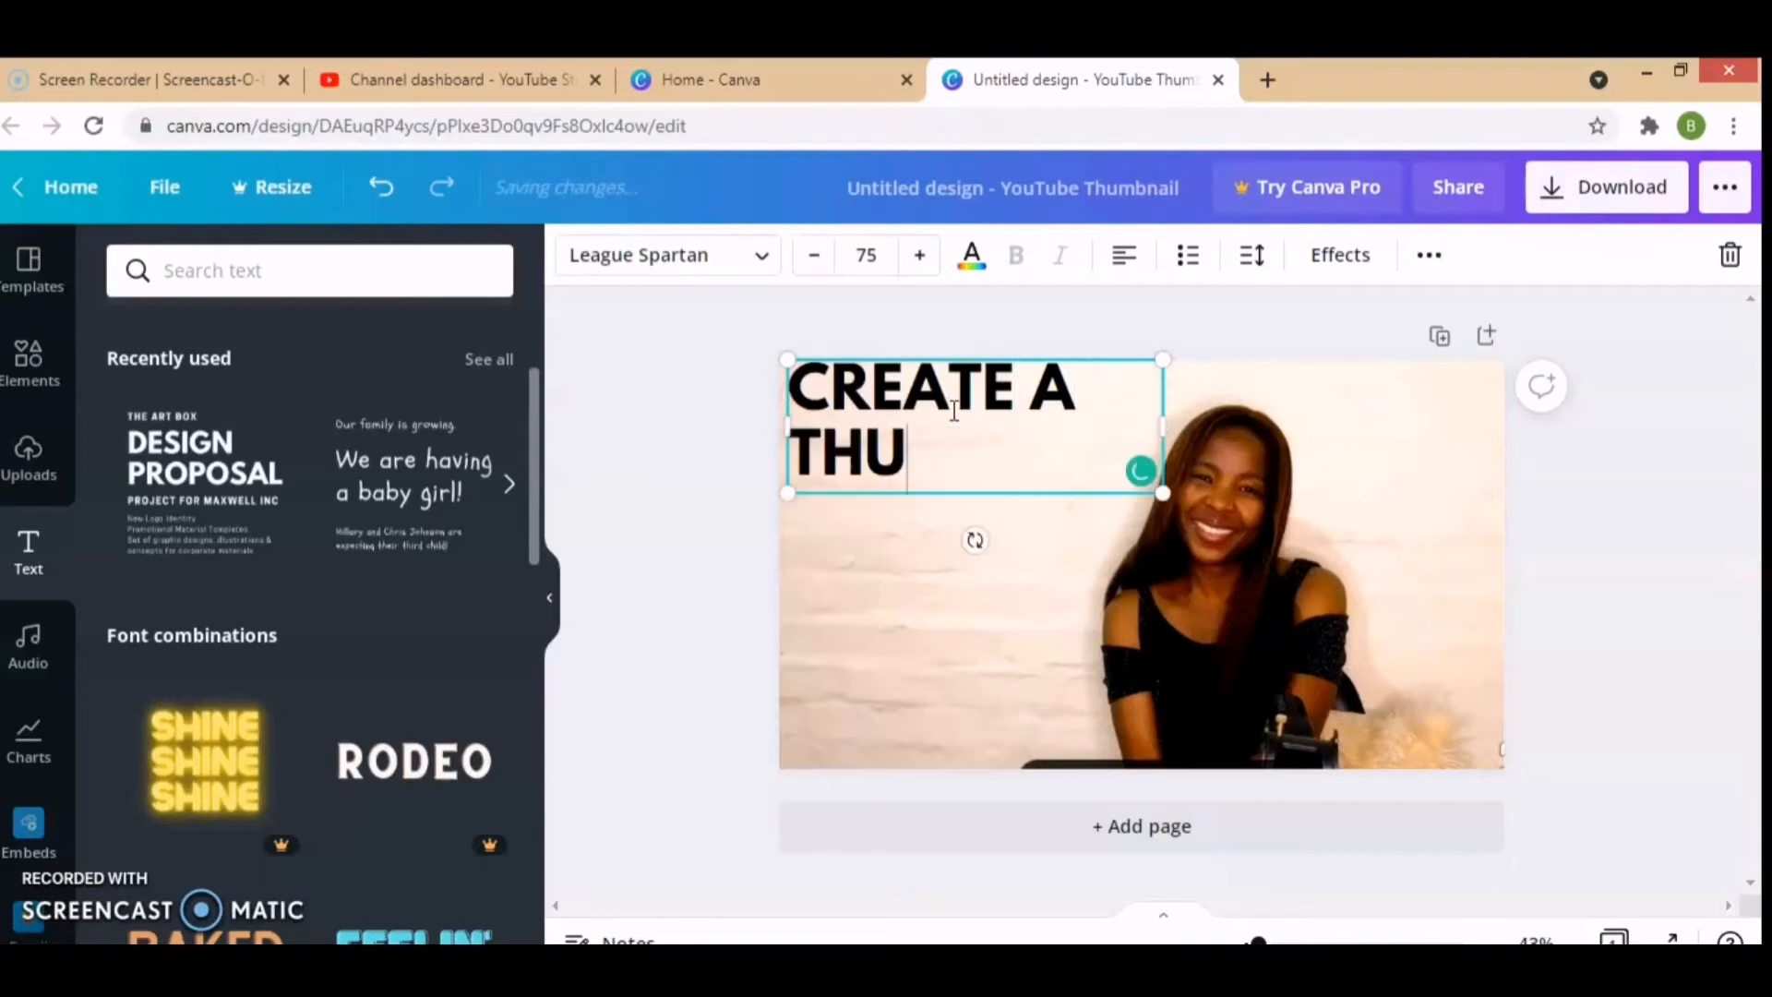
{"action": "type", "text": "MBNAIL"}
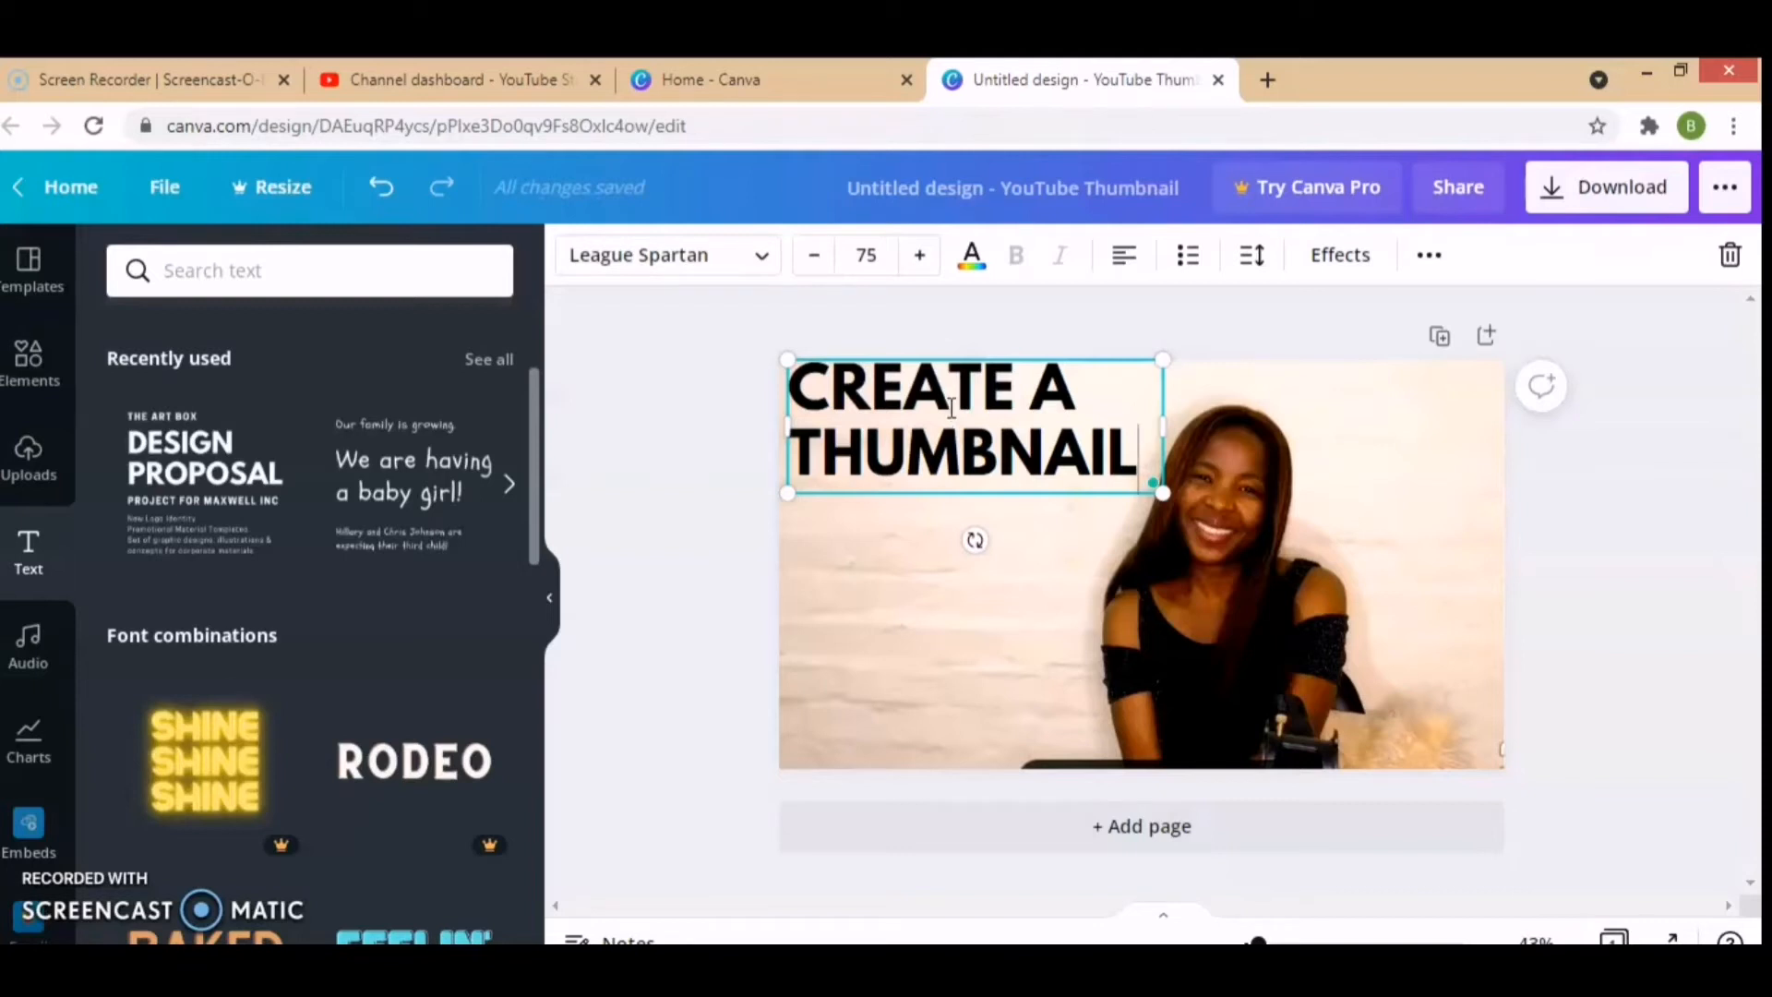
Step: Reduce the font size of the "CREATE A THUMBNAIL" heading to 68
{"action": "left_click", "coordinate": [814, 256]}
{"action": "left_click", "coordinate": [814, 256]}
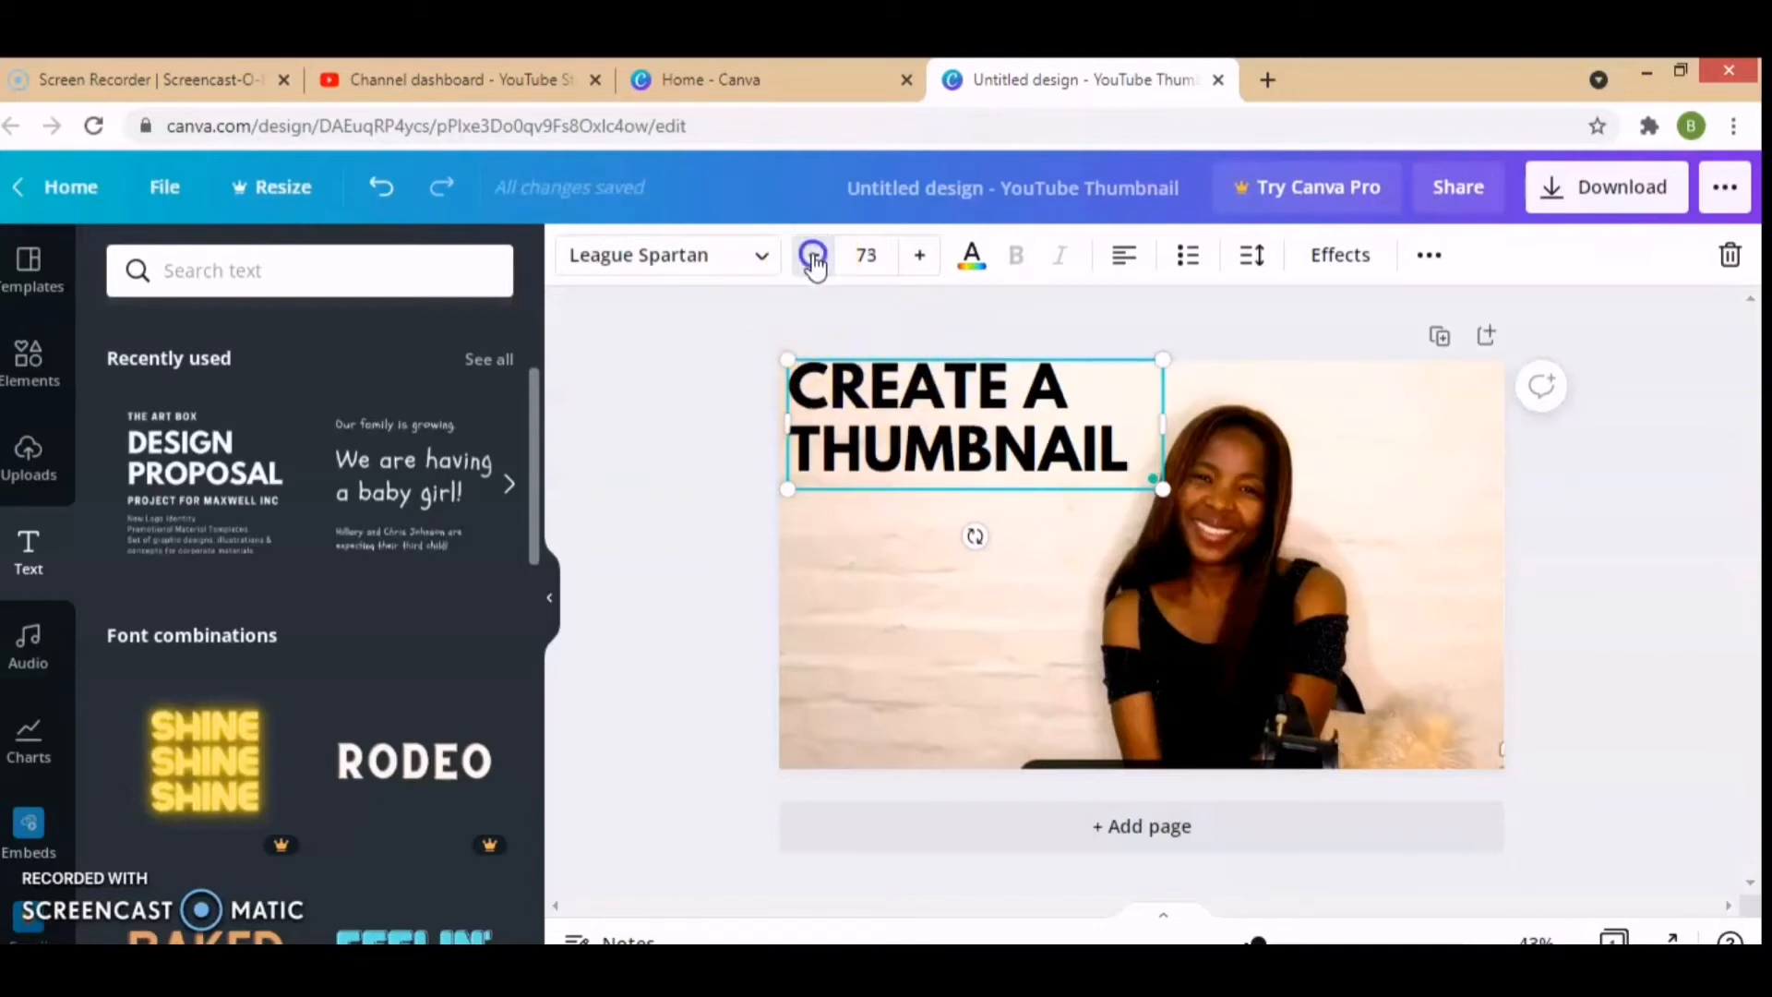
{"action": "left_click", "coordinate": [814, 256]}
{"action": "left_click", "coordinate": [814, 256]}
{"action": "left_click", "coordinate": [814, 255]}
{"action": "left_click", "coordinate": [814, 256]}
{"action": "left_click", "coordinate": [814, 255]}
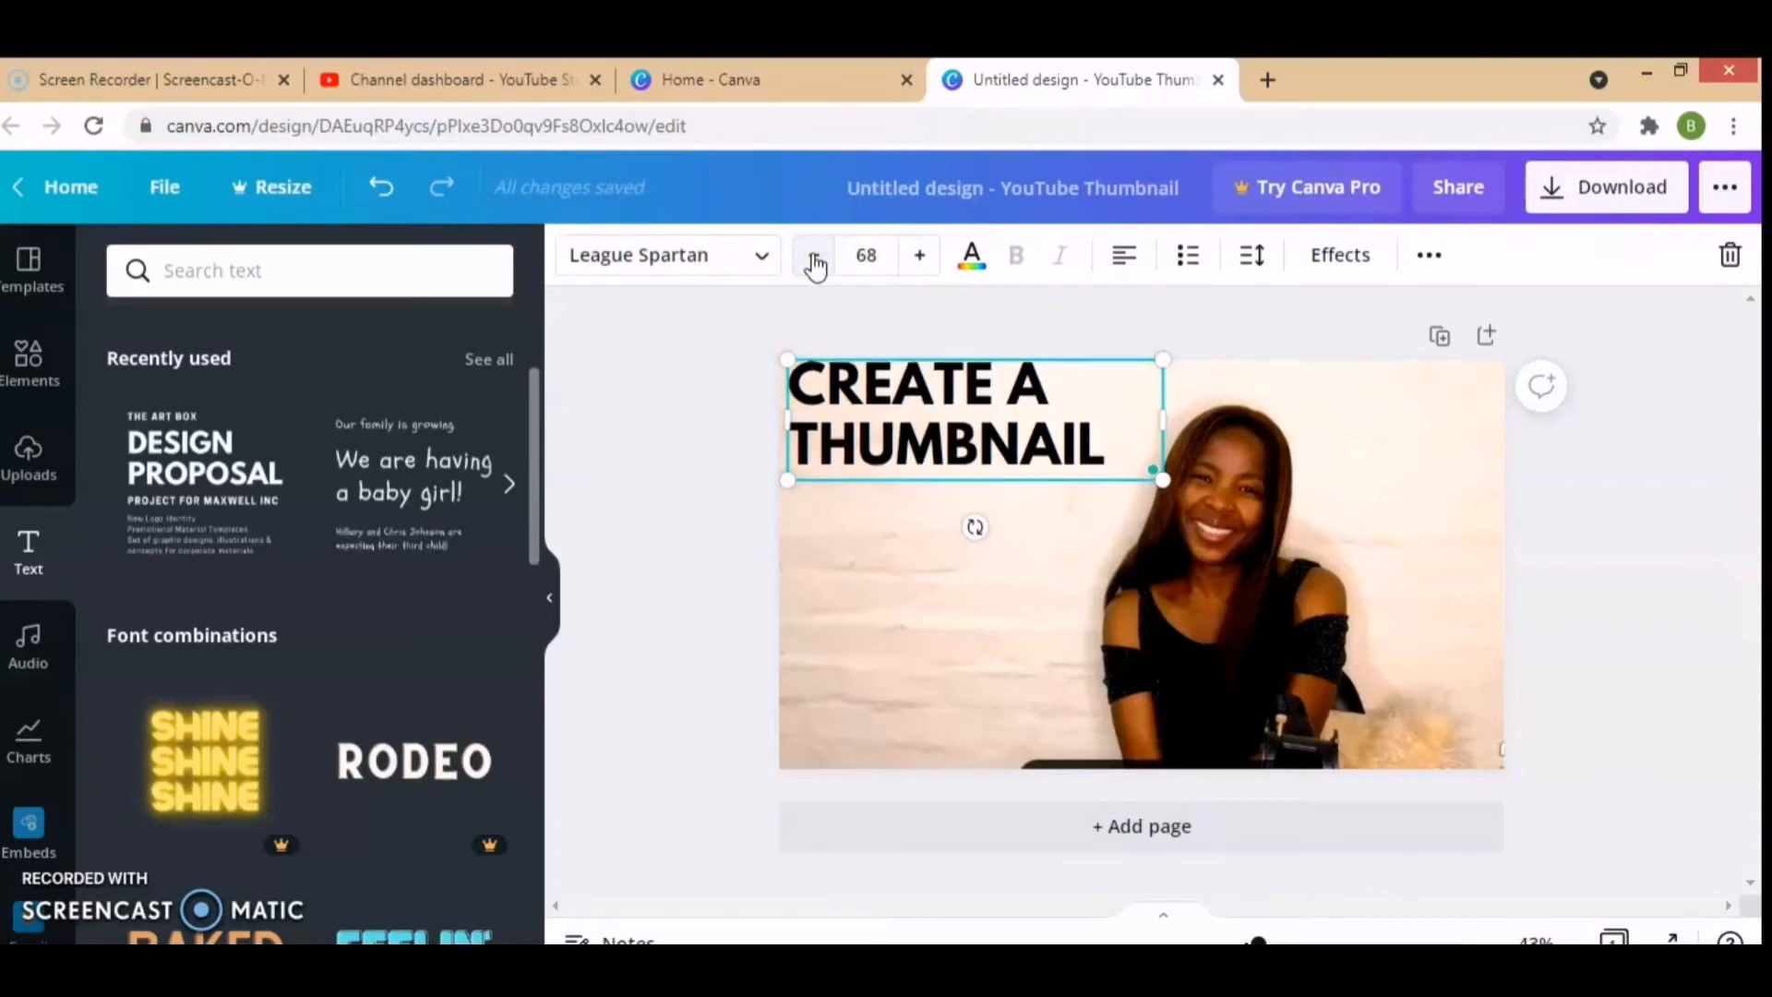
Step: Try red as the heading's text colour and set it back to black
{"action": "left_click", "coordinate": [976, 263]}
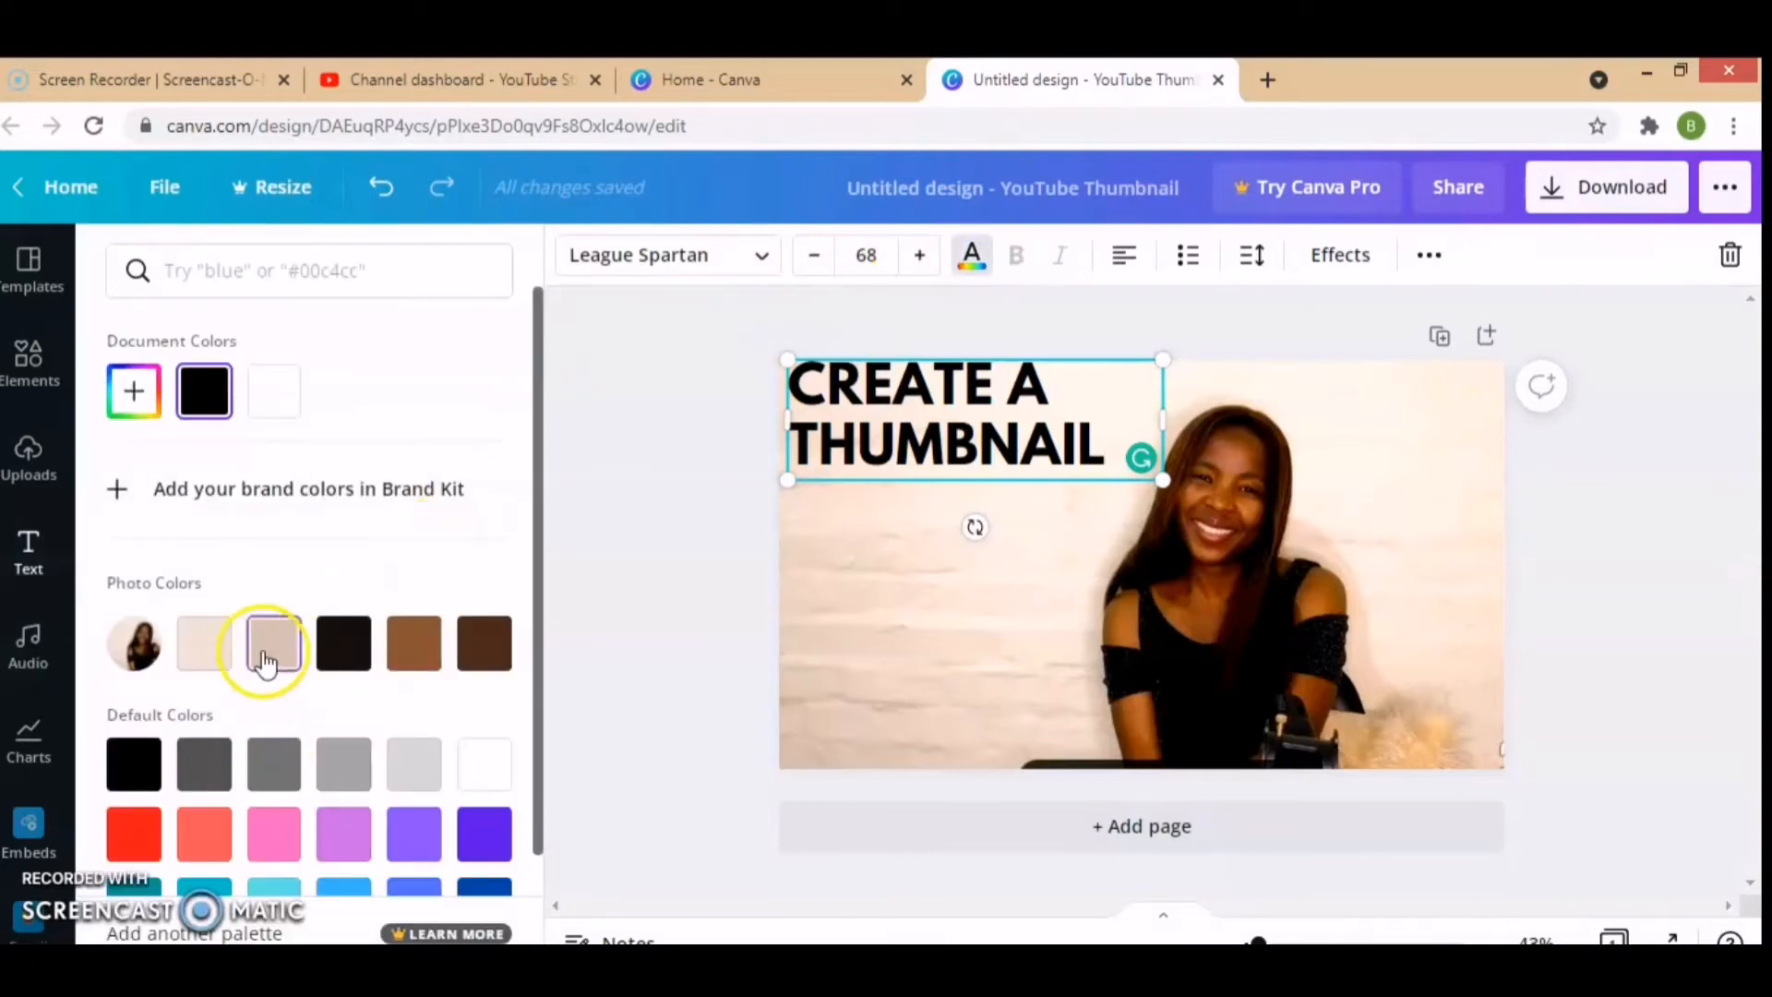
{"action": "left_click", "coordinate": [141, 833]}
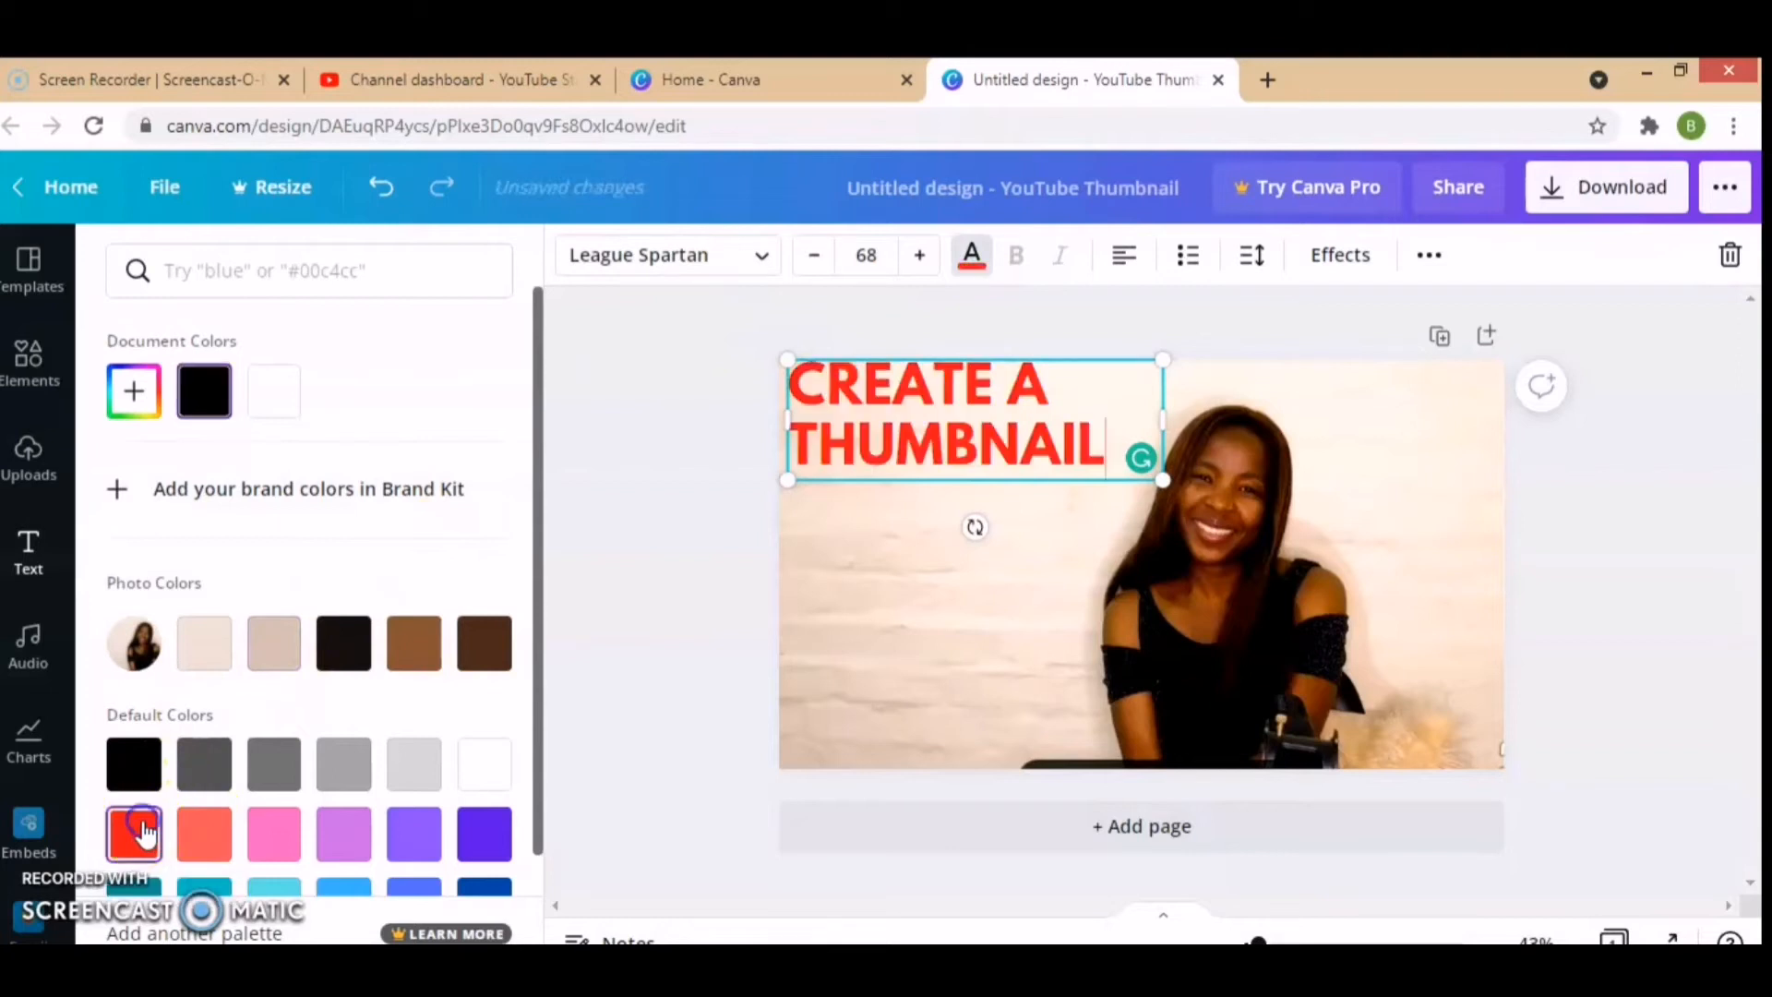
{"action": "left_click", "coordinate": [134, 762]}
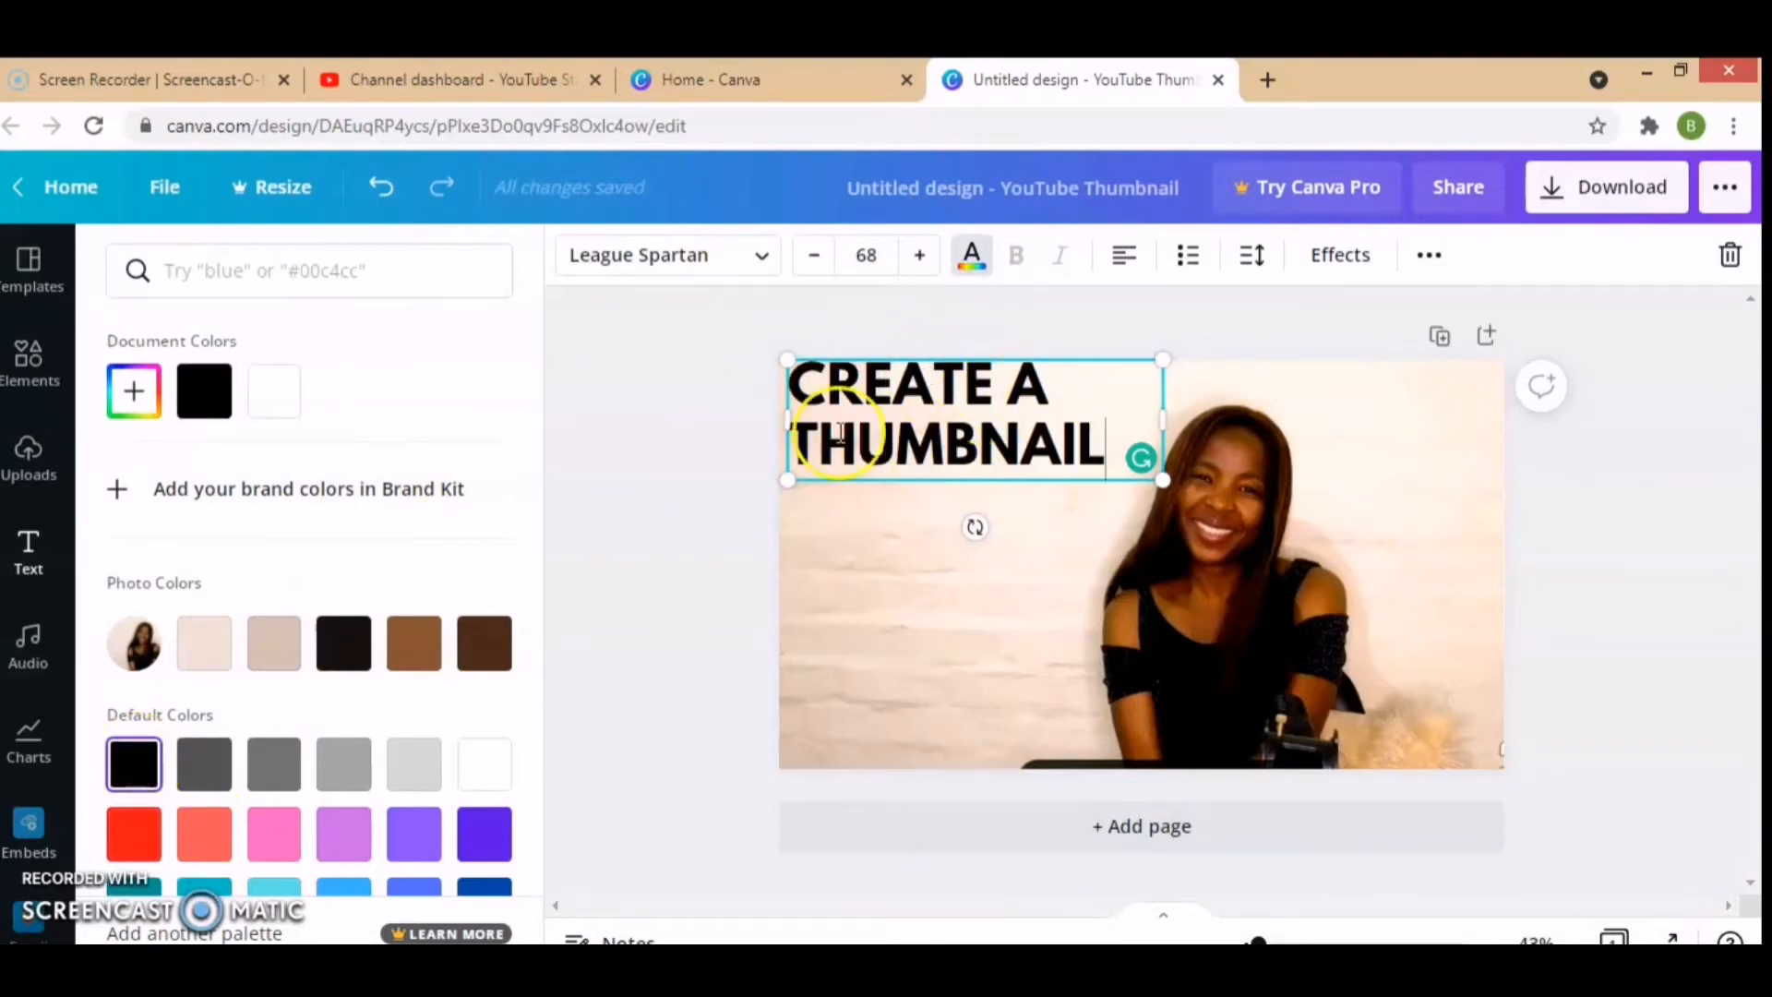
{"action": "left_click", "coordinate": [896, 544]}
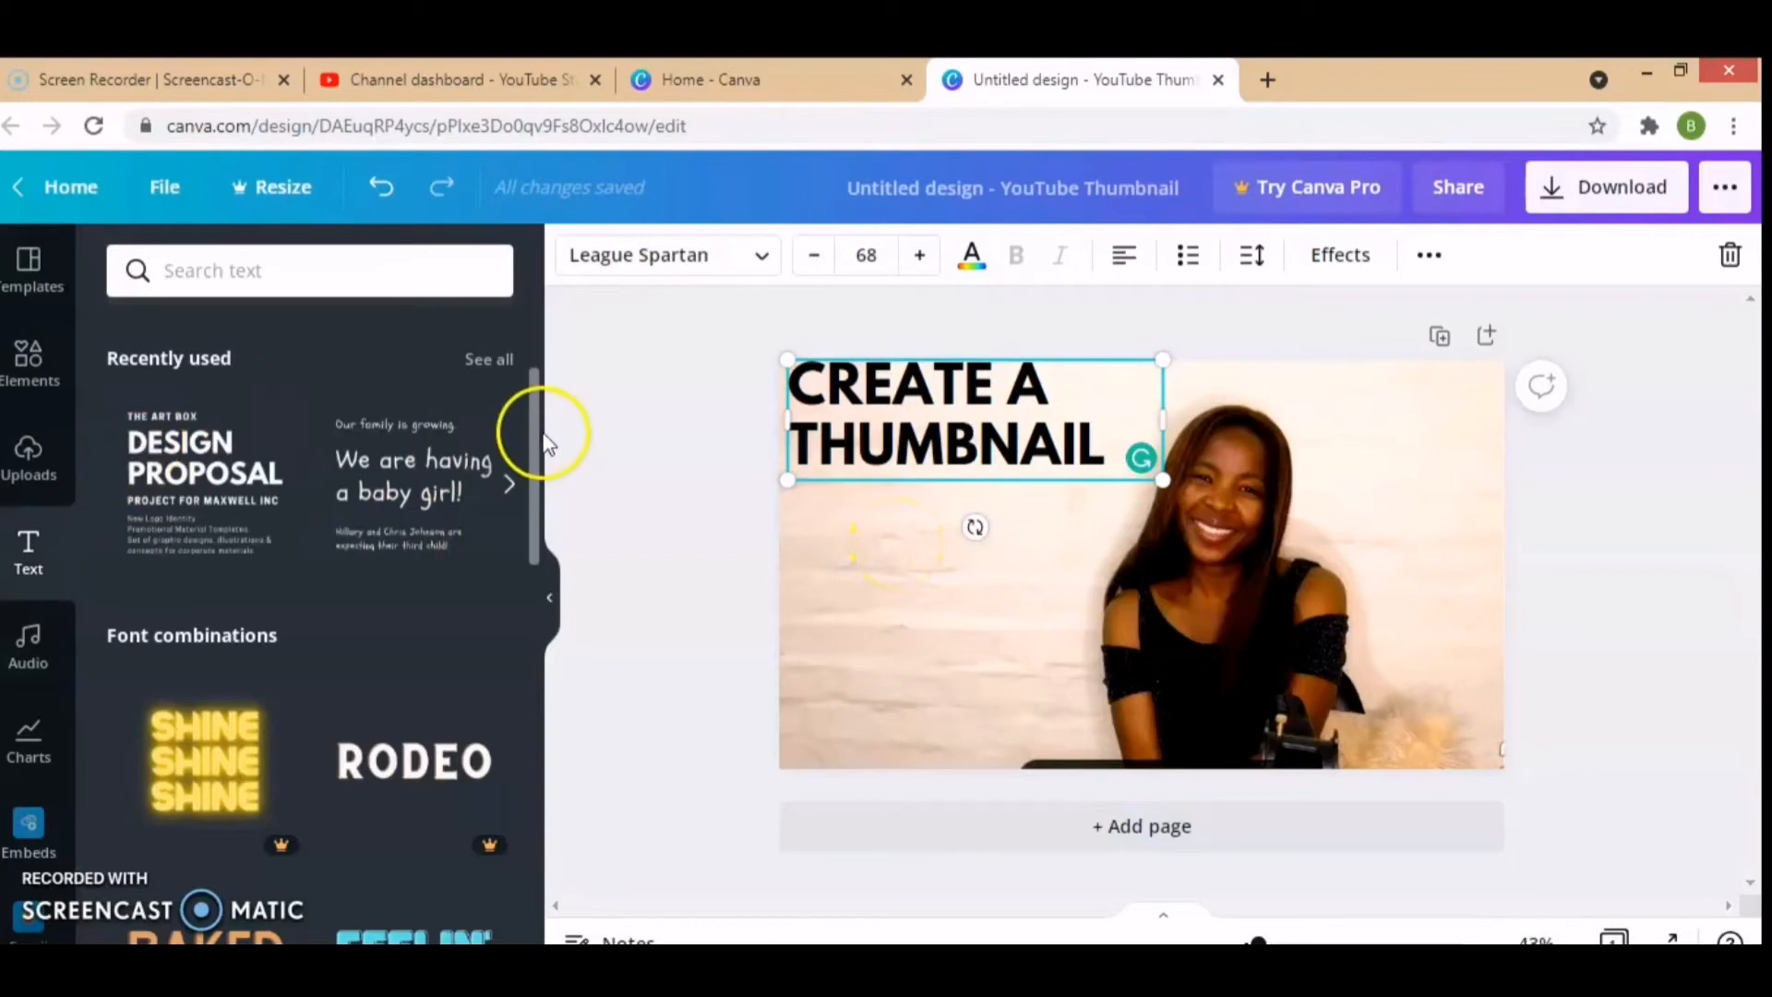
Step: Add the recently used "We are having a baby girl!" text combination and move it directly below the heading
{"action": "left_click_drag", "start_coordinate": [530, 436], "coordinate": [543, 349]}
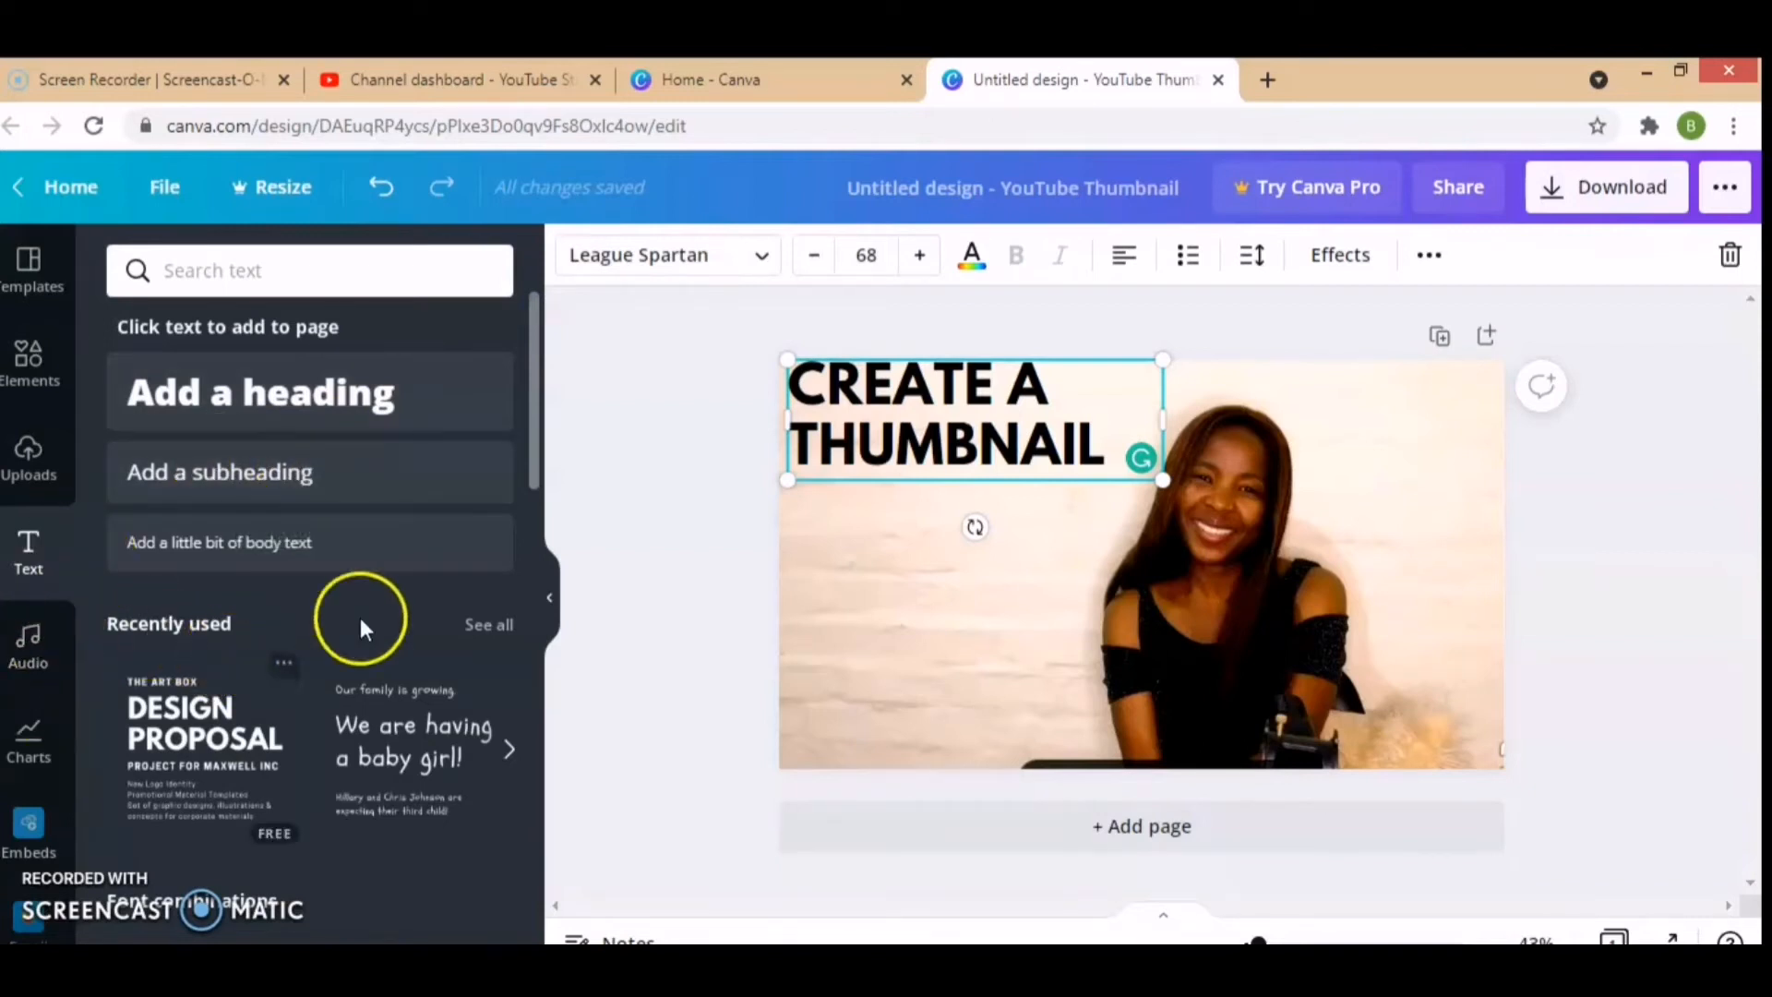
{"action": "left_click", "coordinate": [437, 738]}
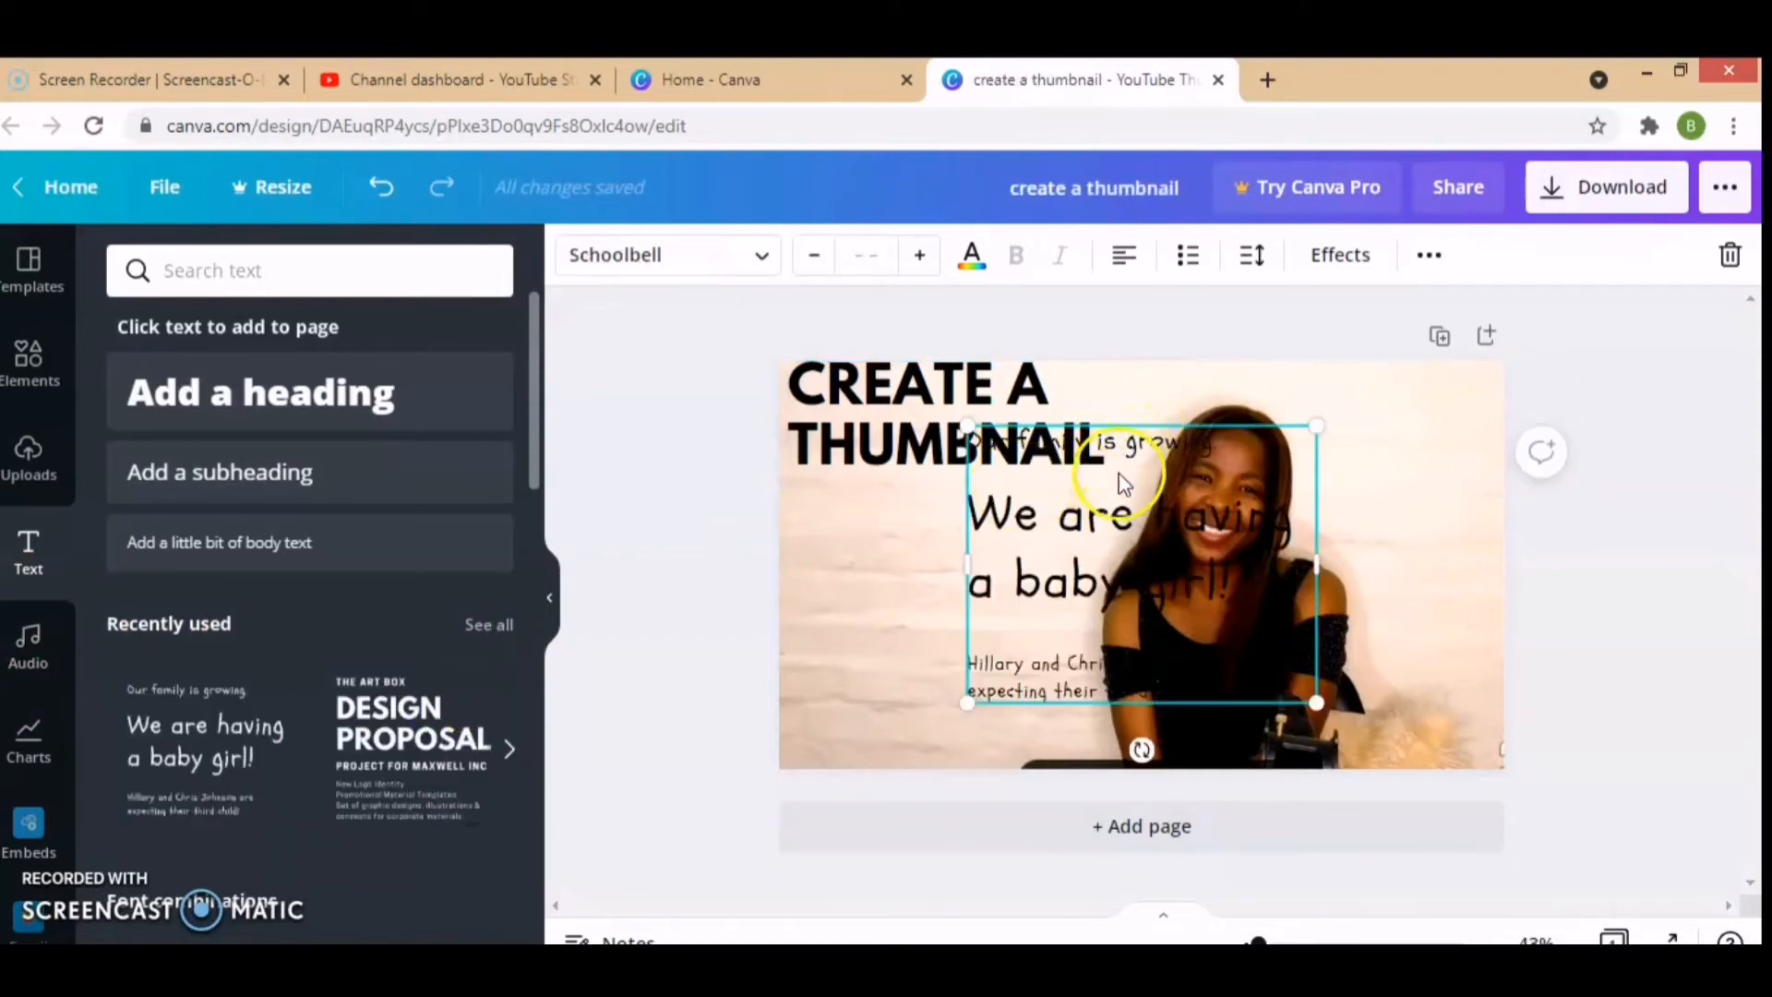
{"action": "left_click_drag", "start_coordinate": [1112, 473], "coordinate": [938, 528]}
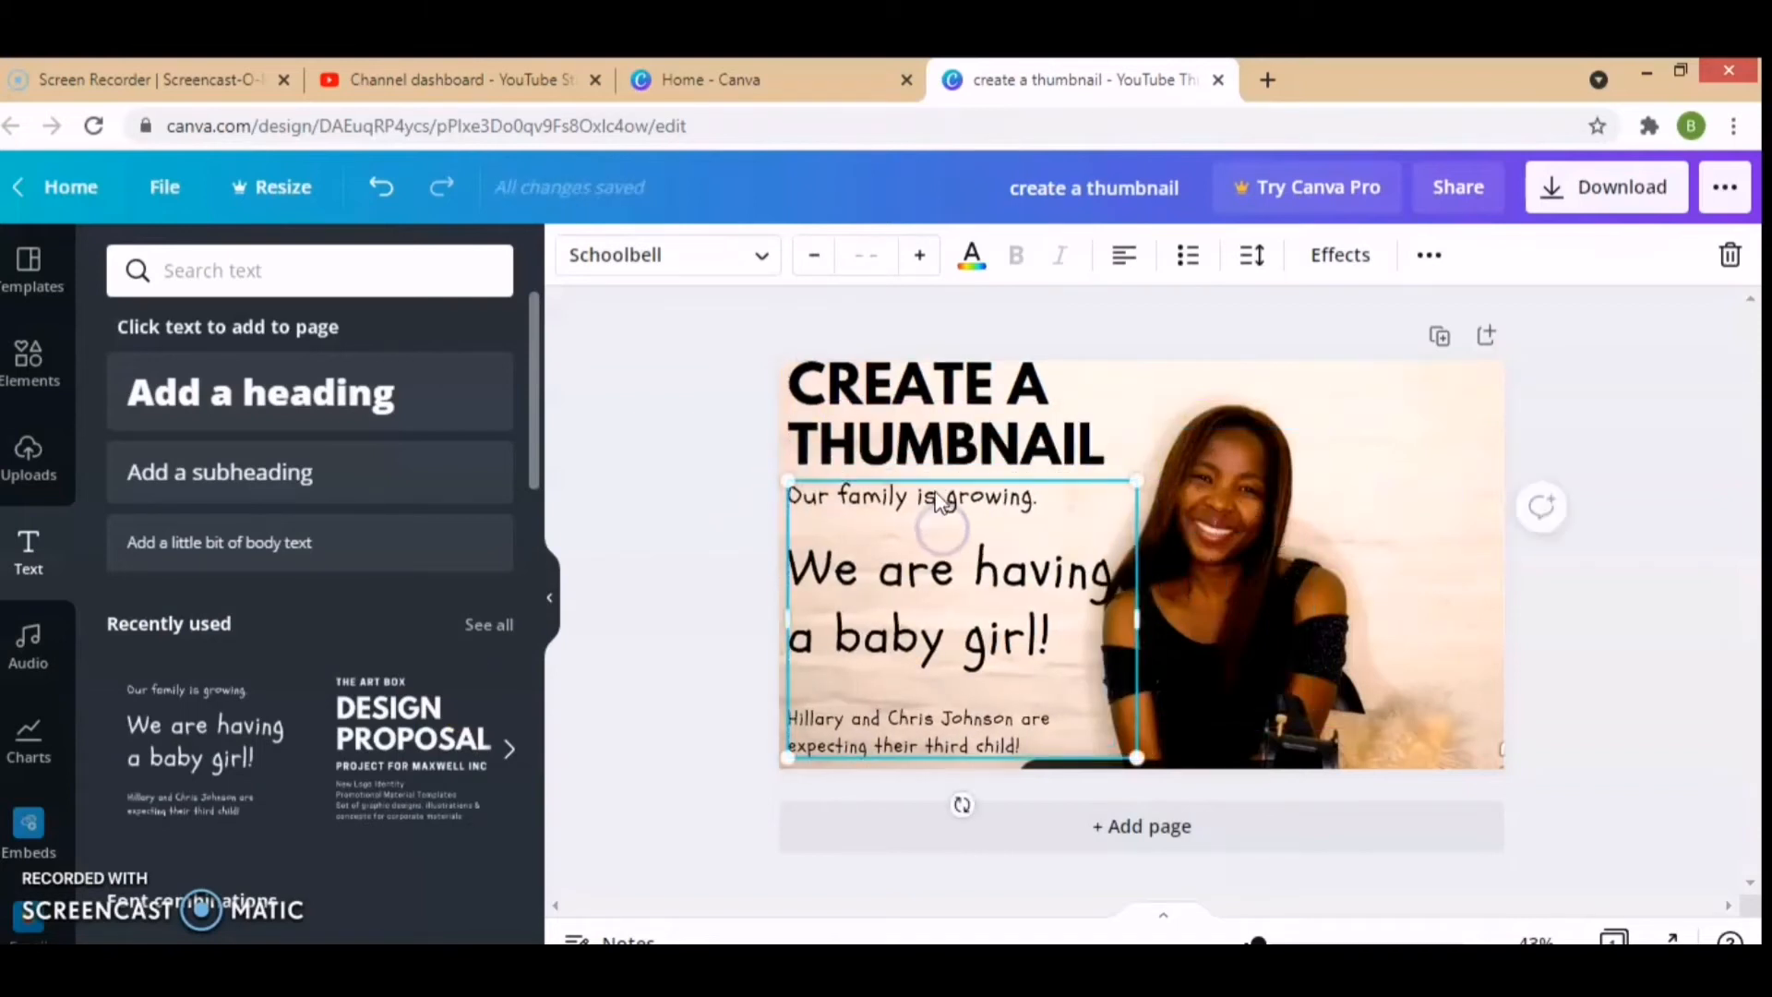
Step: Delete the "Our family is growing." line and the small two-line text at the bottom of the text group
{"action": "left_click", "coordinate": [938, 499]}
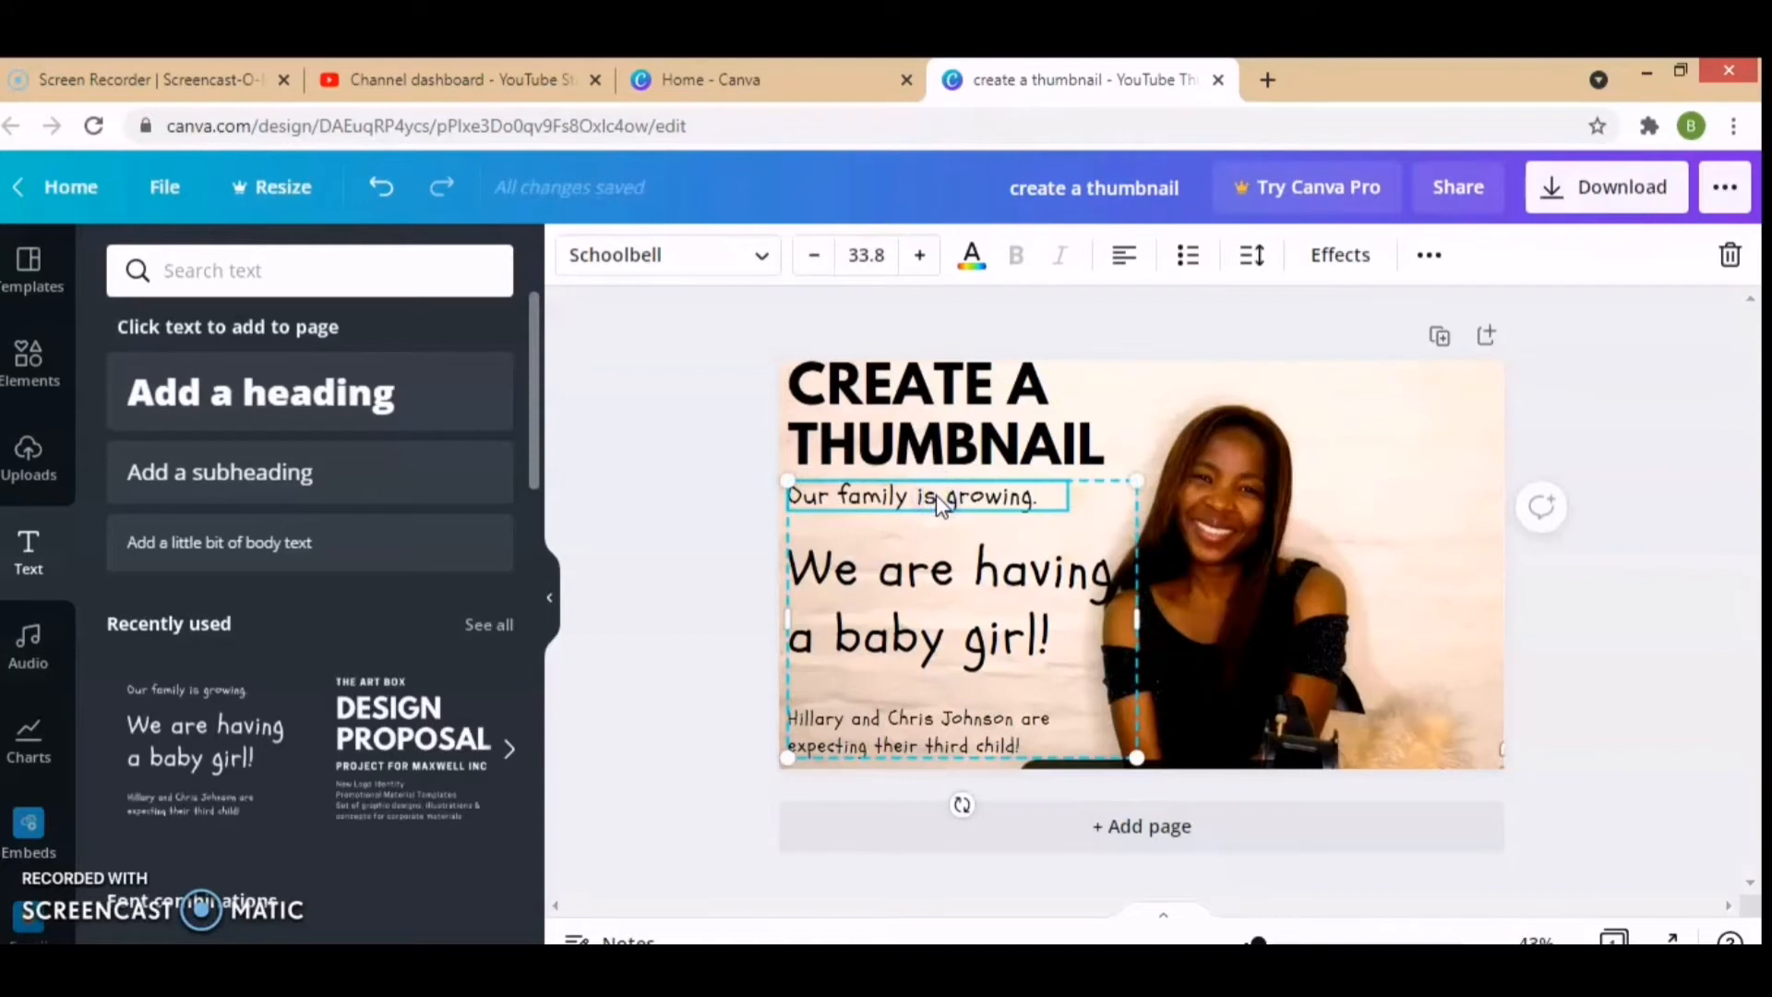
{"action": "key", "text": "Delete"}
{"action": "left_click", "coordinate": [921, 733]}
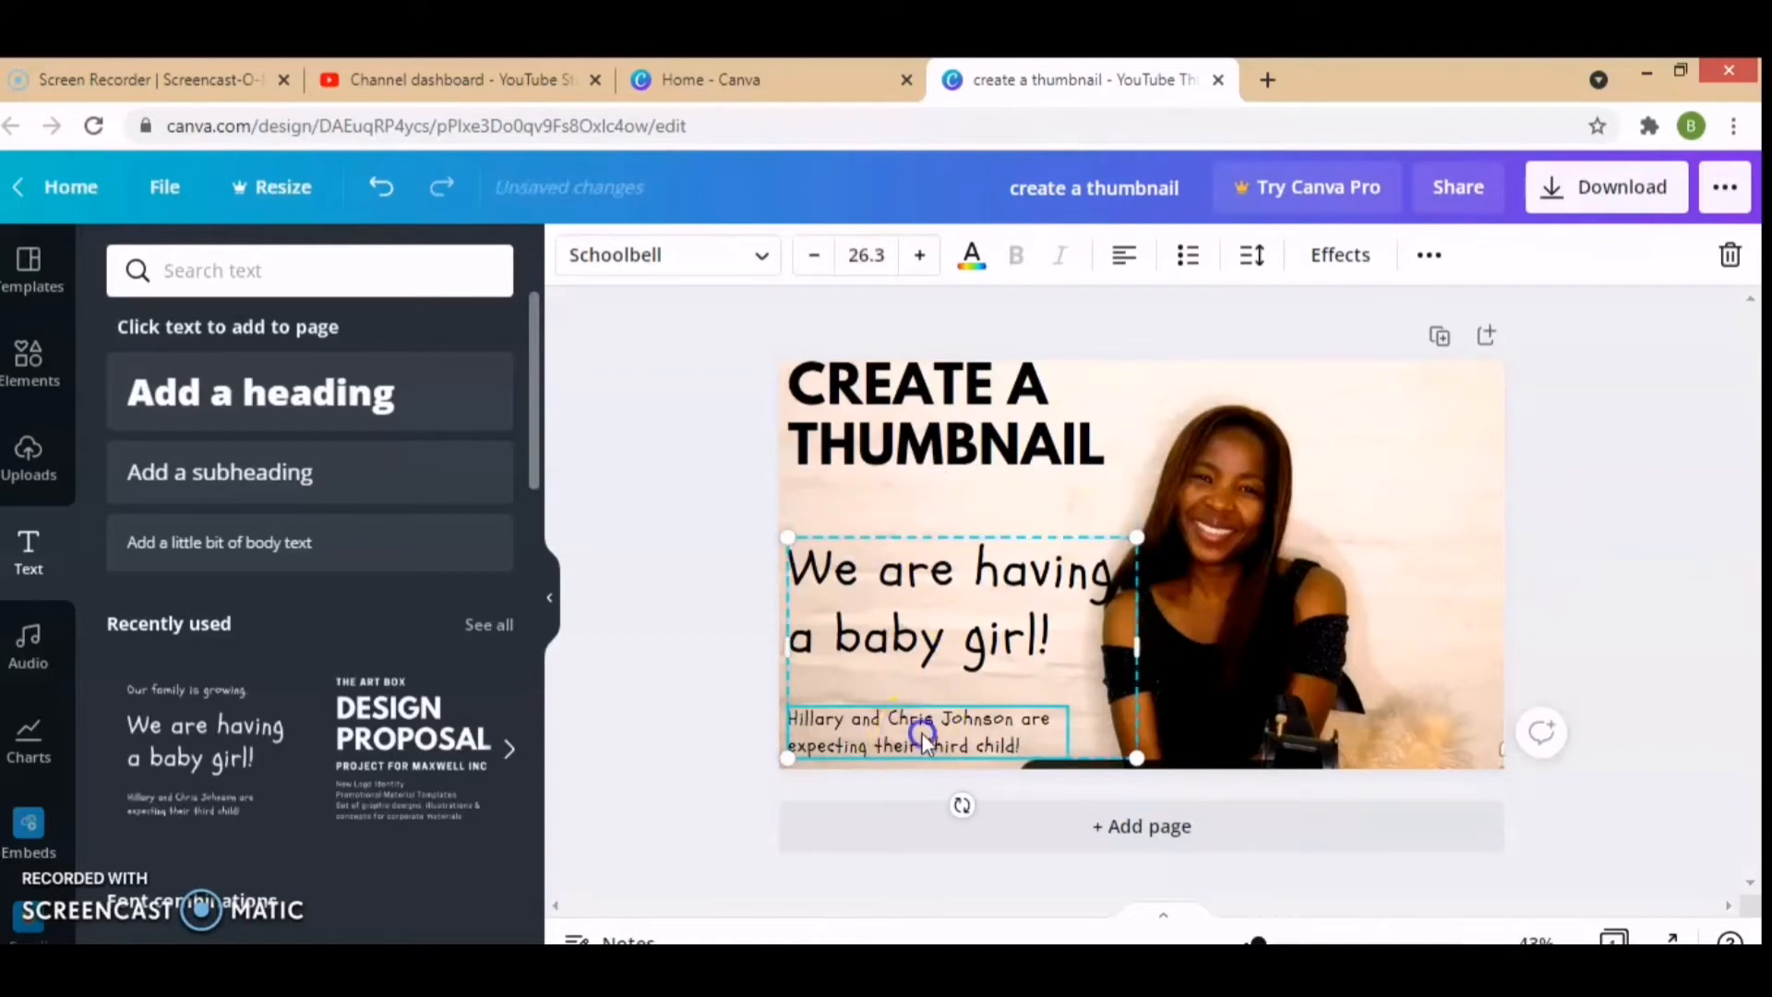
{"action": "key", "text": "Delete"}
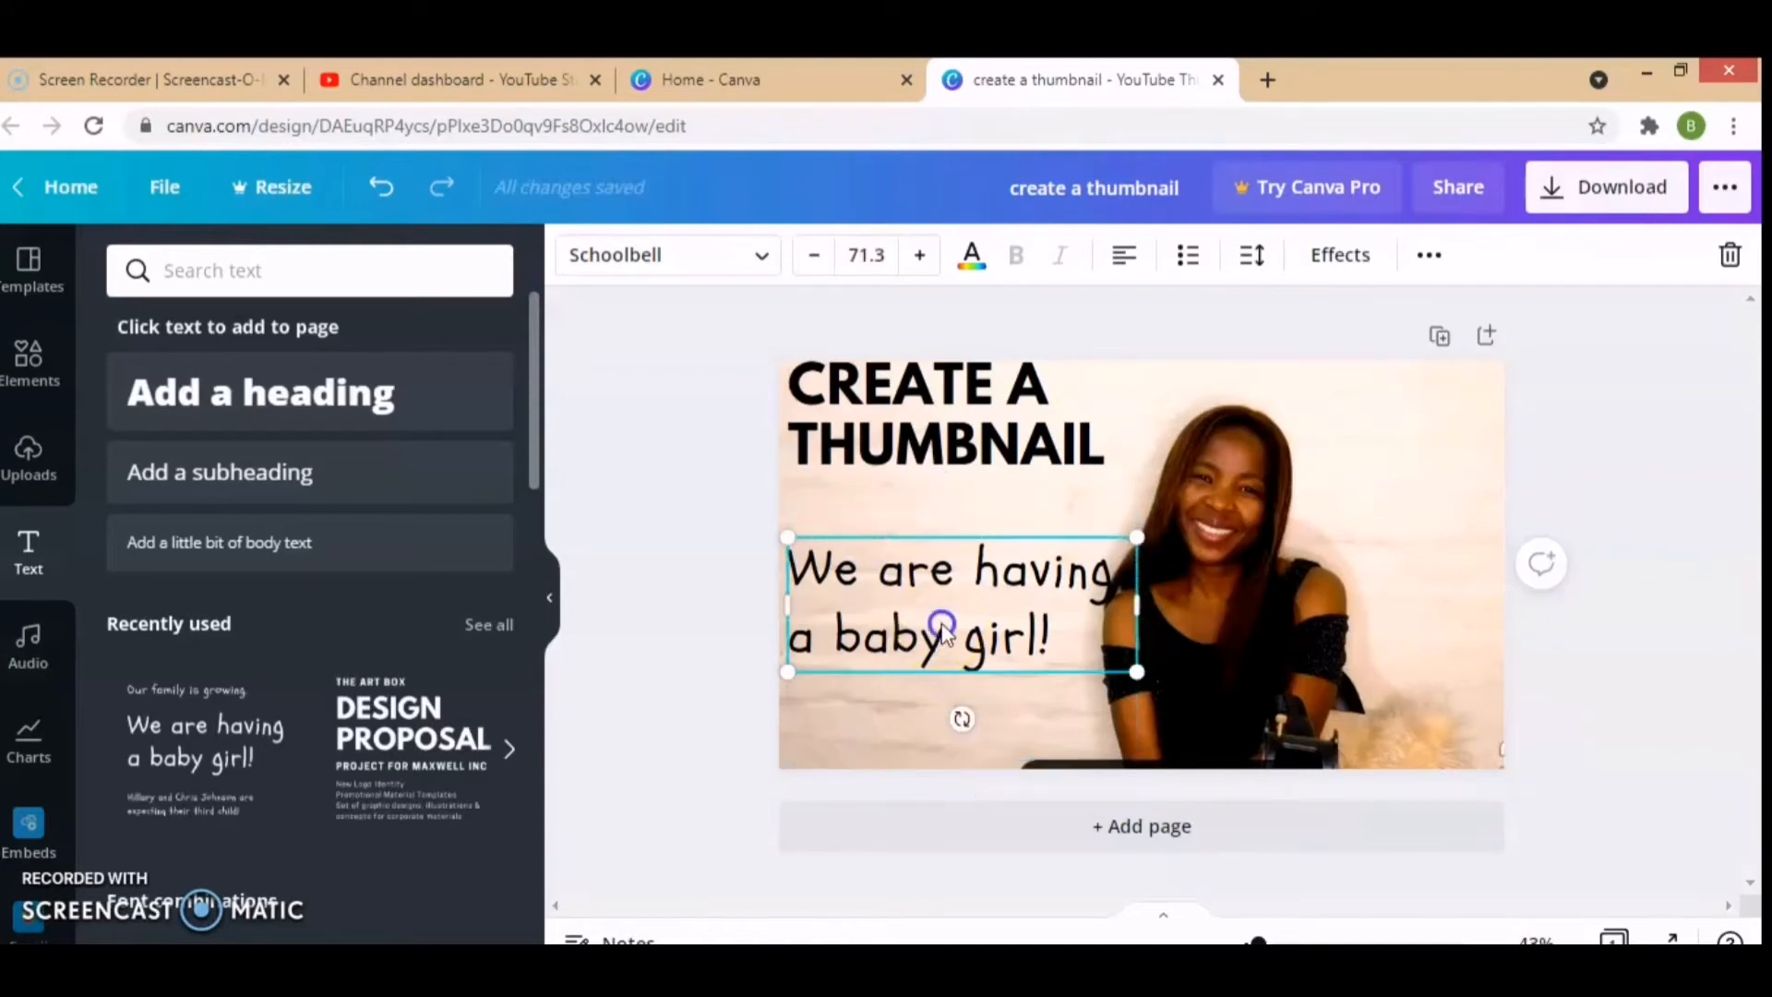
Step: Try to reduce the font size of the "We are having a baby girl!" text to 45.3
{"action": "double_click", "coordinate": [941, 633]}
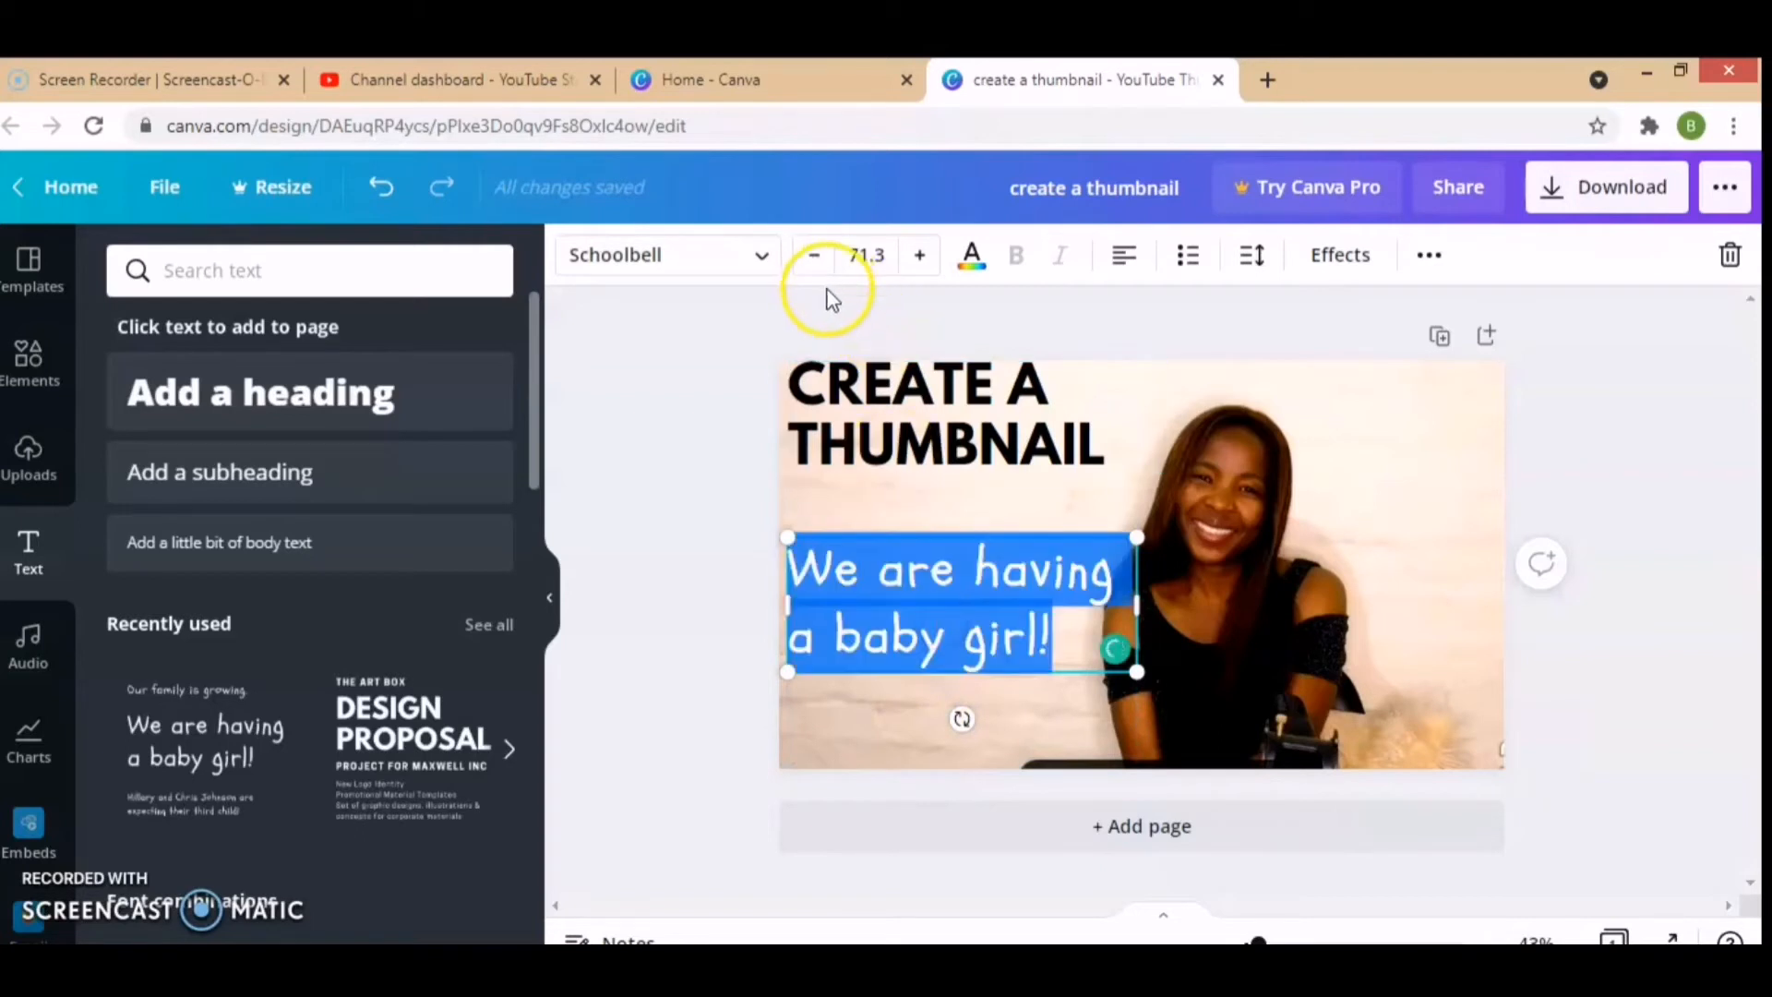
{"action": "left_click", "coordinate": [1068, 633]}
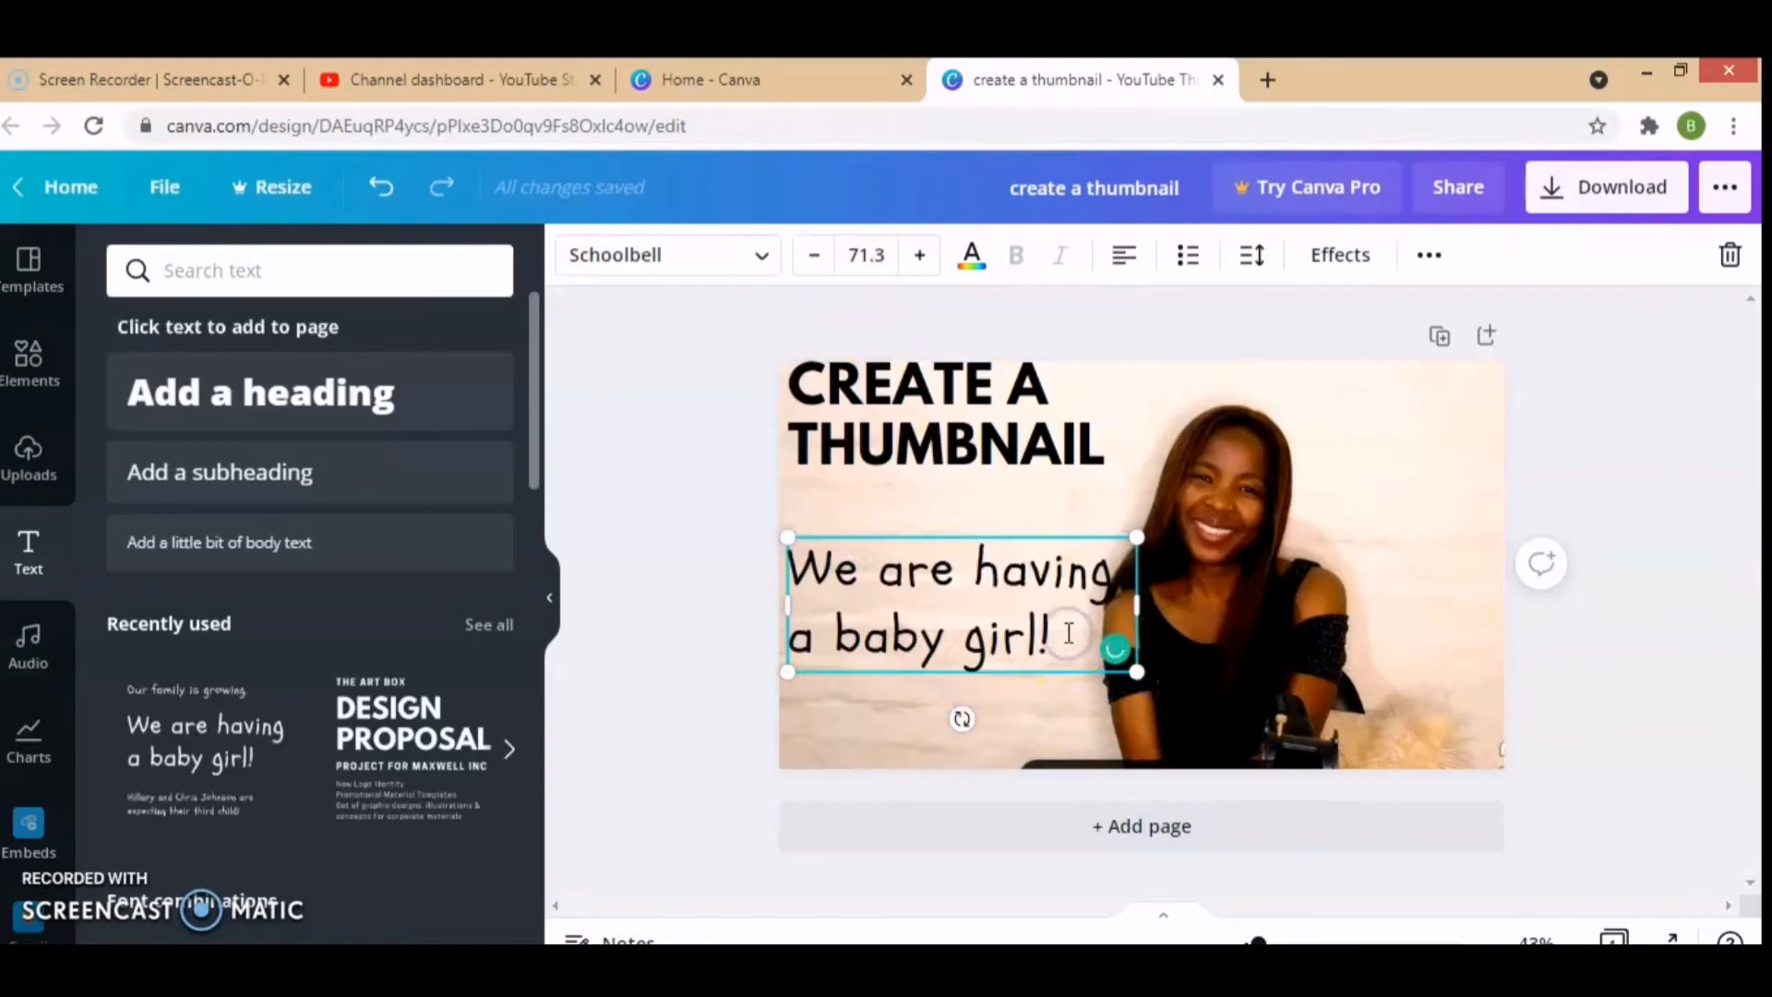
{"action": "left_click", "coordinate": [815, 256]}
{"action": "left_click", "coordinate": [815, 257]}
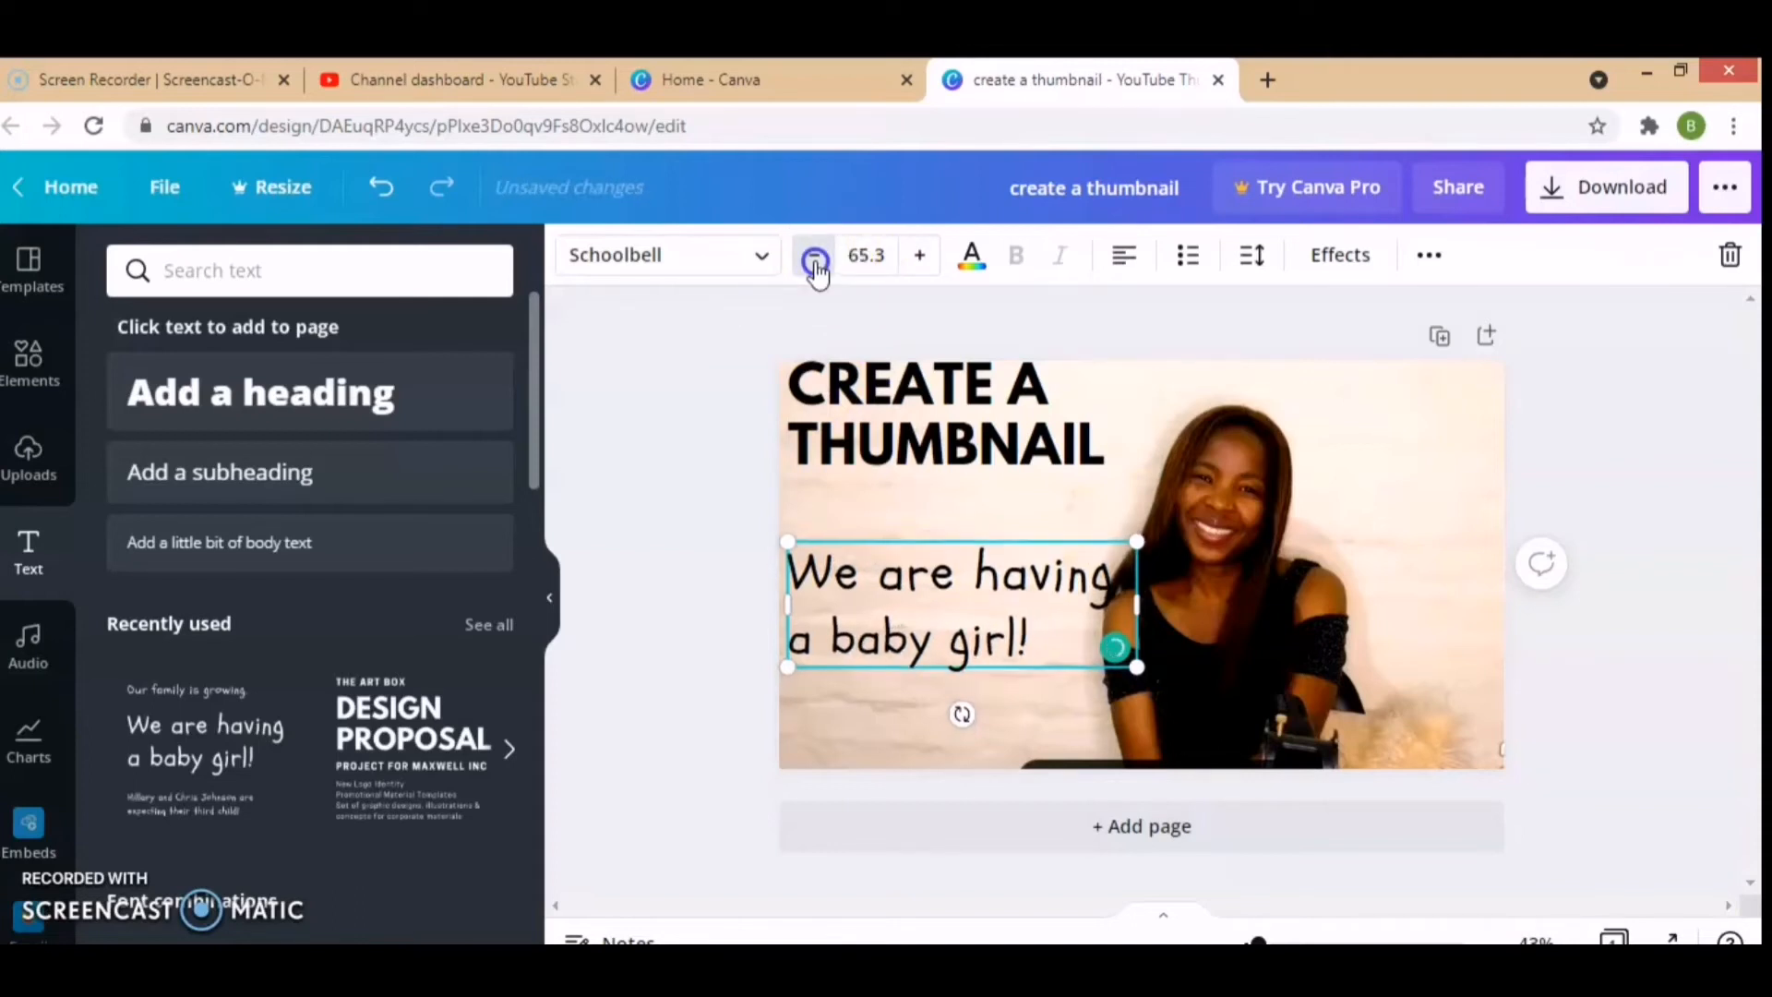
{"action": "left_click", "coordinate": [815, 258]}
{"action": "left_click", "coordinate": [815, 259]}
{"action": "left_click", "coordinate": [815, 259]}
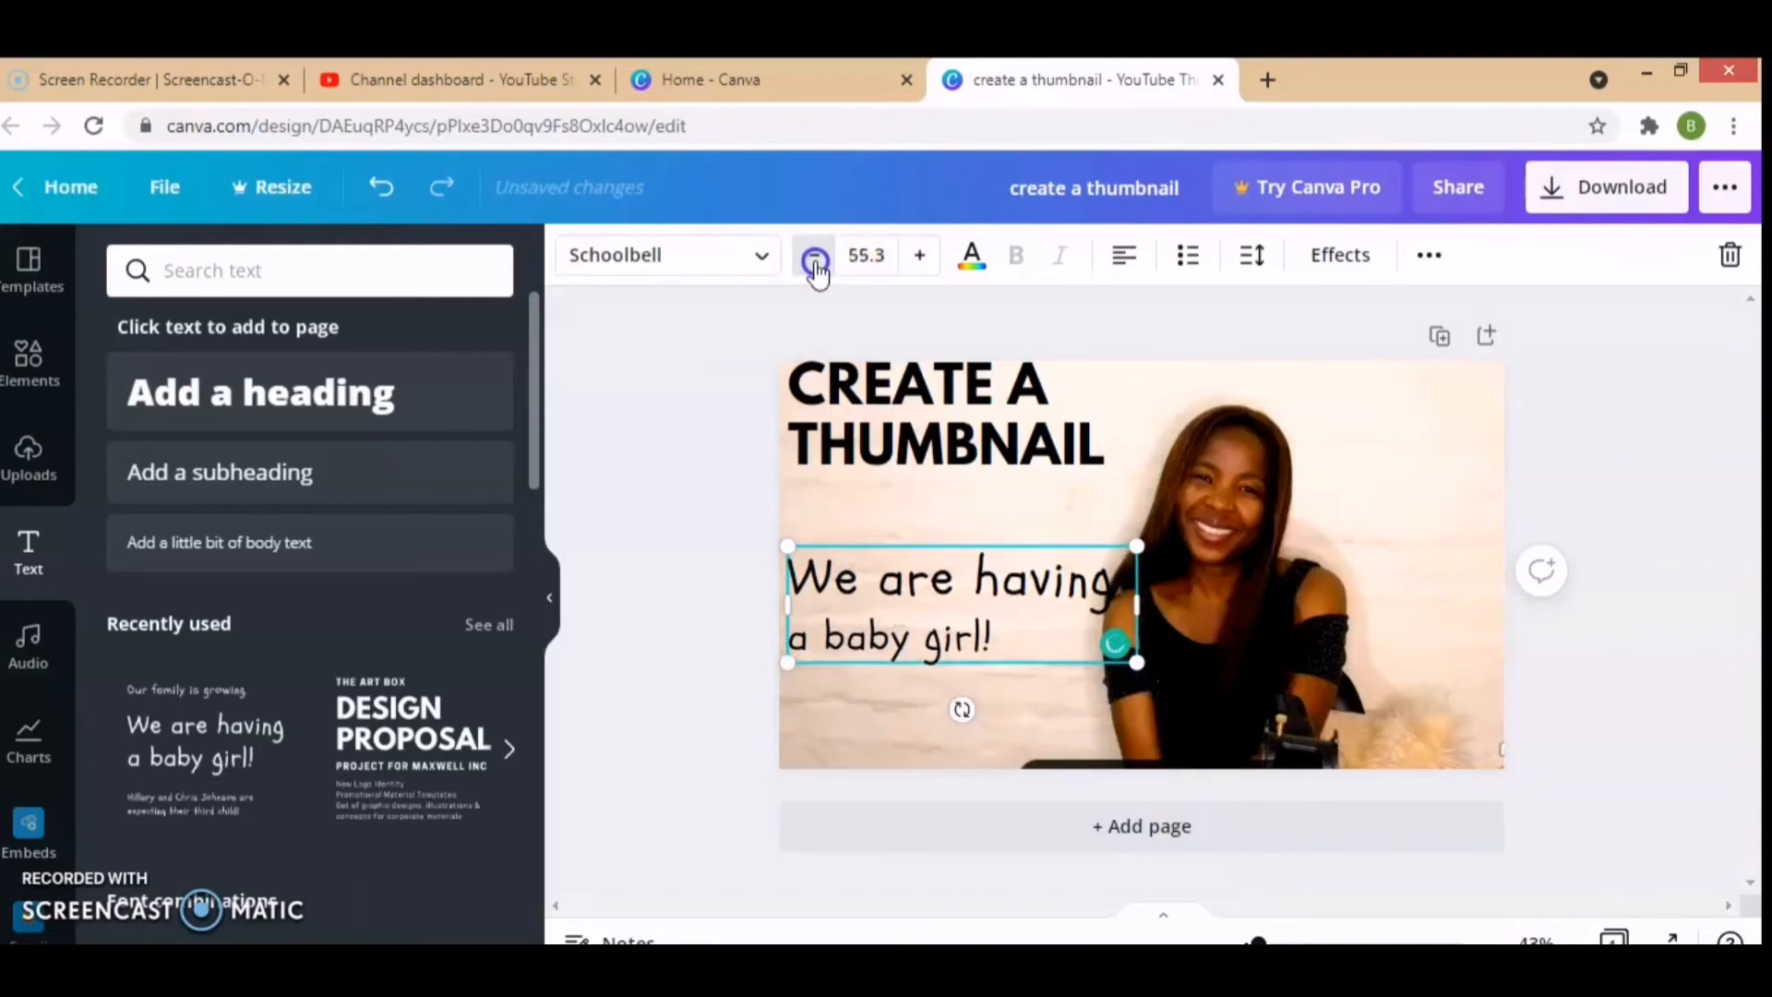
{"action": "left_click", "coordinate": [815, 258]}
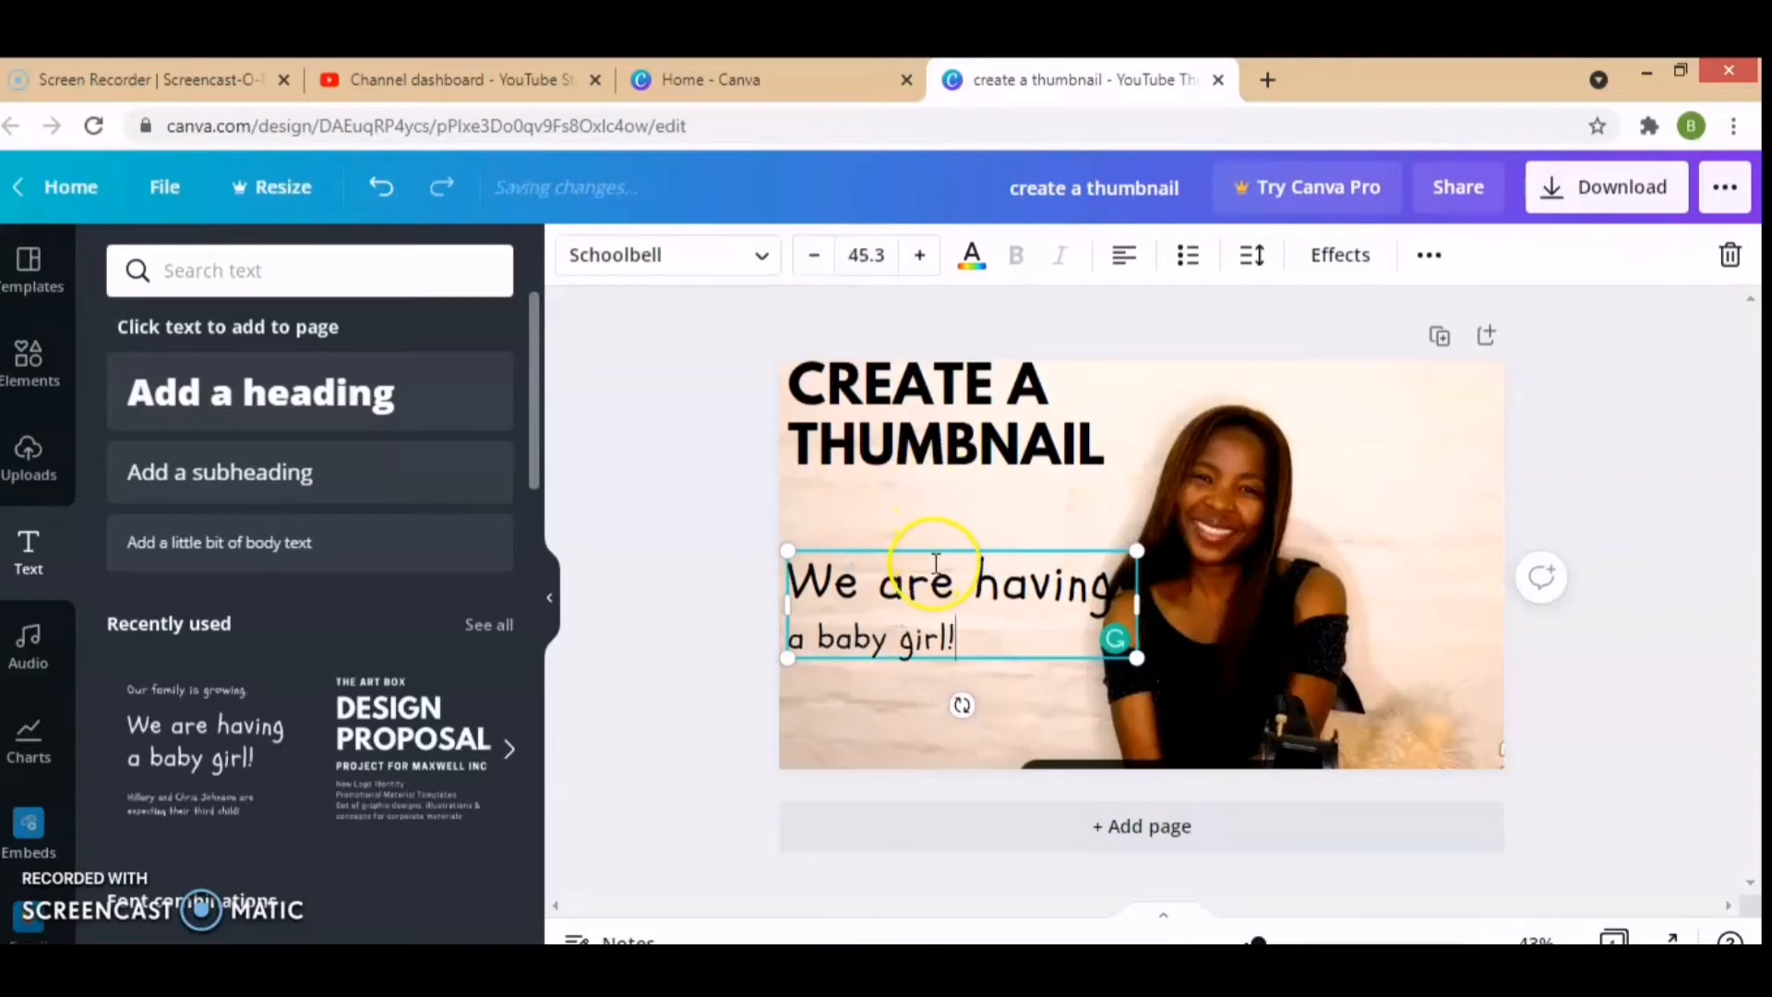
Step: Set the font size of both lines of the "We are having a baby girl!" text to 36
{"action": "left_click", "coordinate": [974, 630]}
{"action": "left_click_drag", "start_coordinate": [974, 631], "coordinate": [799, 573]}
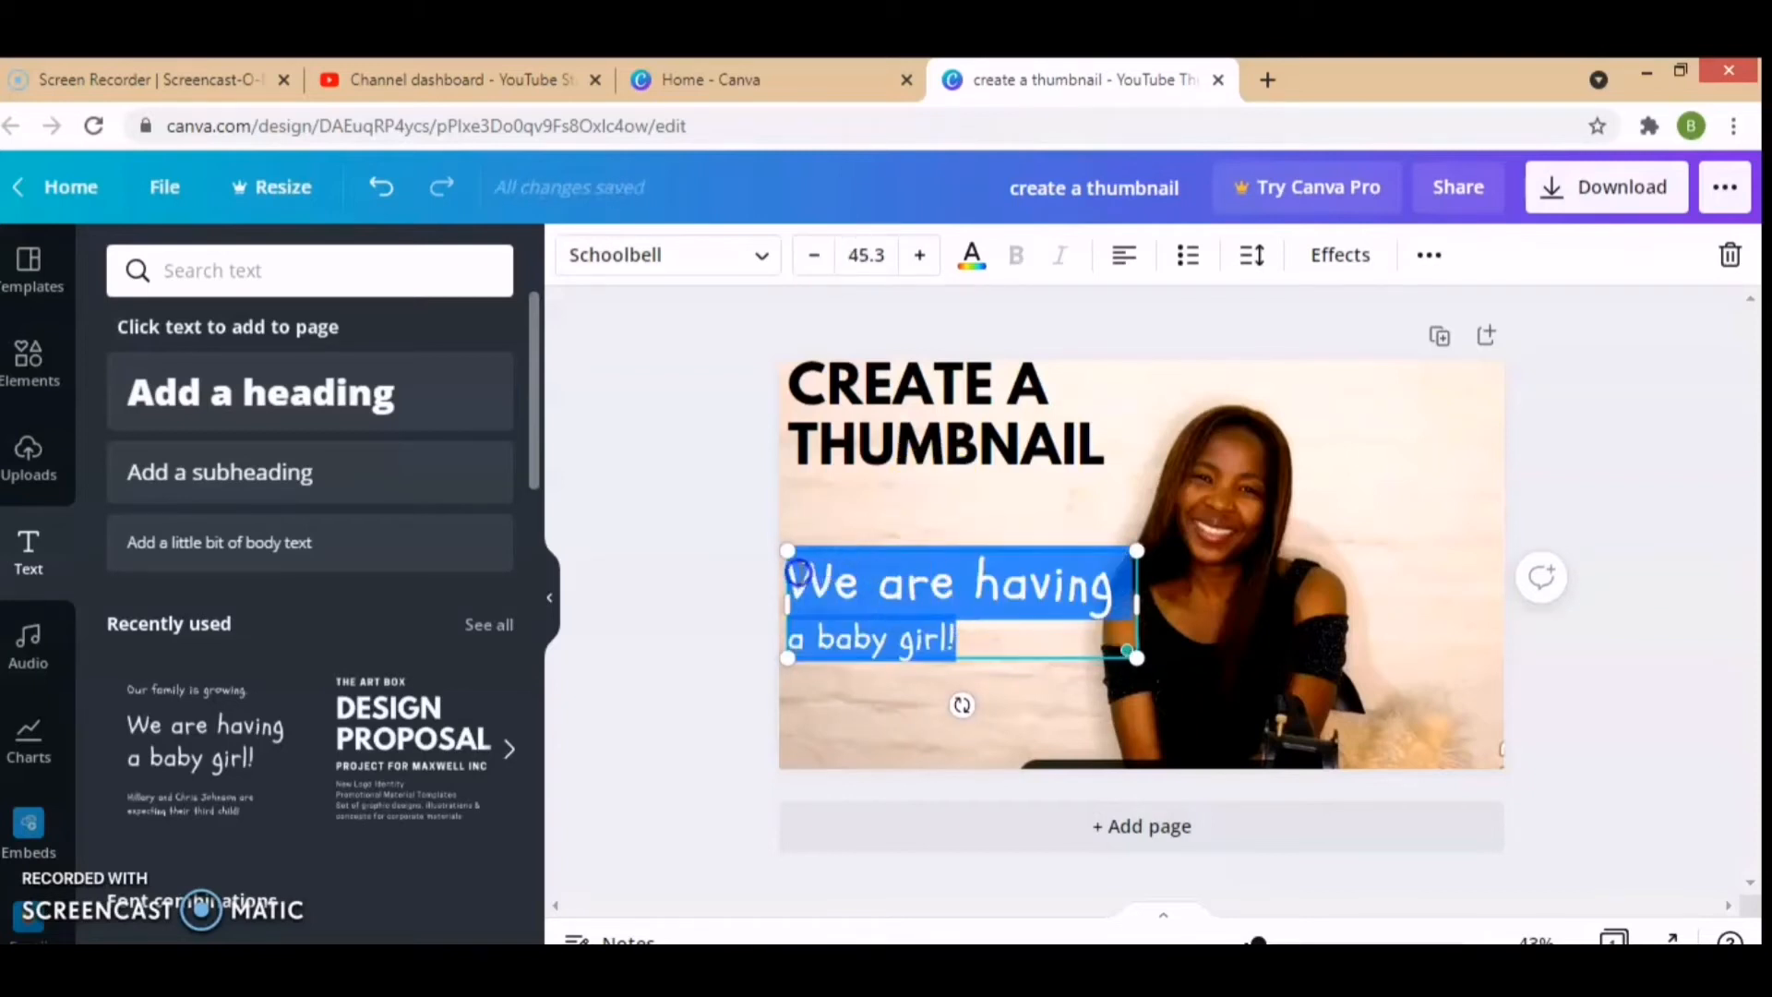
{"action": "left_click", "coordinate": [868, 257]}
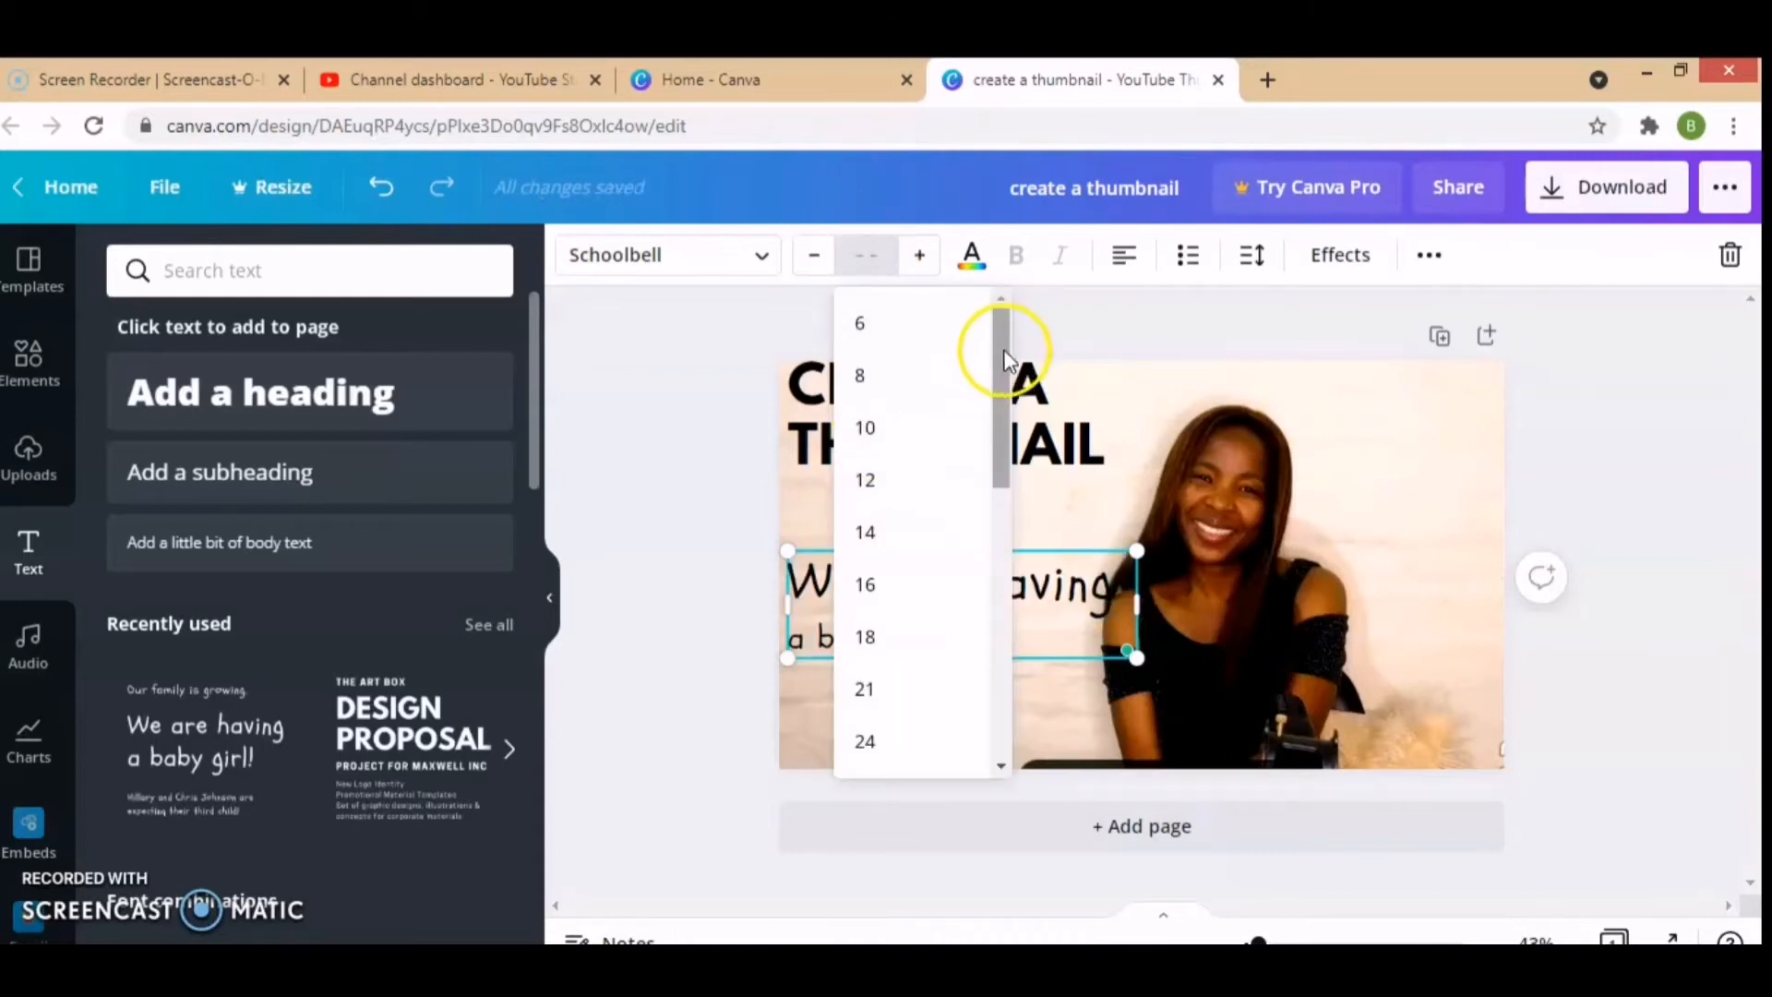
{"action": "left_click_drag", "start_coordinate": [999, 363], "coordinate": [1012, 486]}
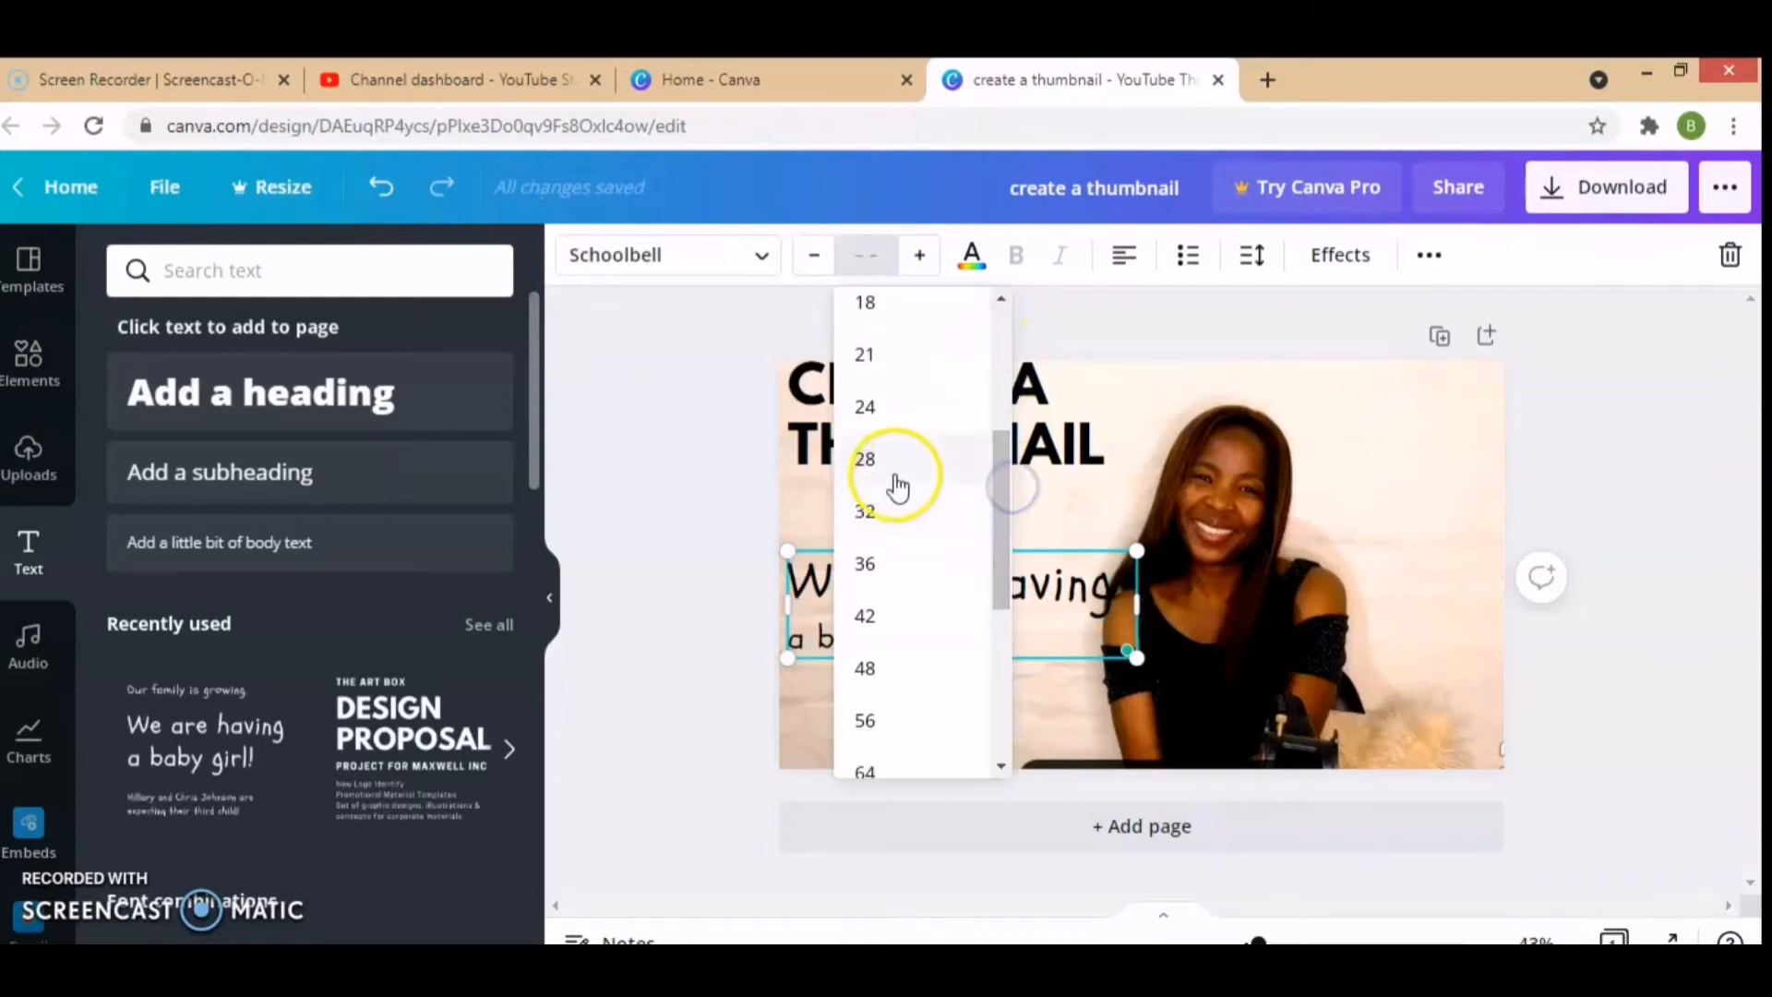
{"action": "left_click", "coordinate": [869, 561]}
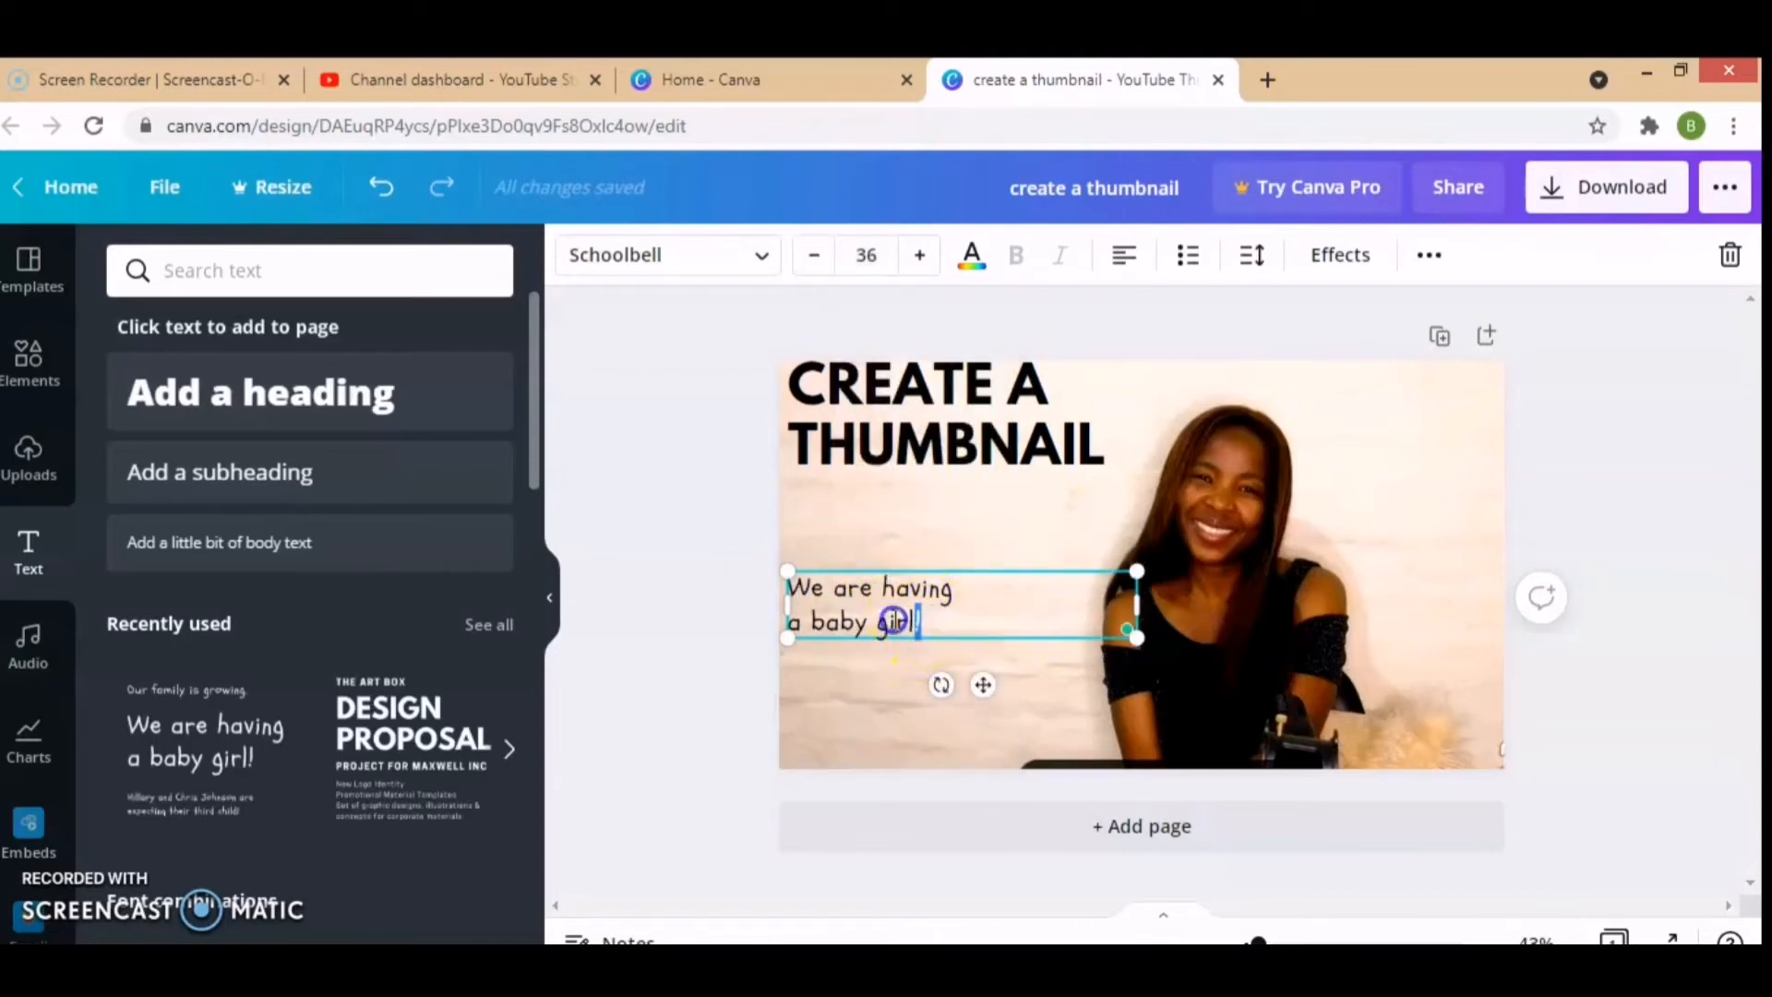
Step: Replace the "We are having a baby girl!" text with "Free, easy and faster" and move it slightly up
{"action": "left_click_drag", "start_coordinate": [893, 621], "coordinate": [805, 591]}
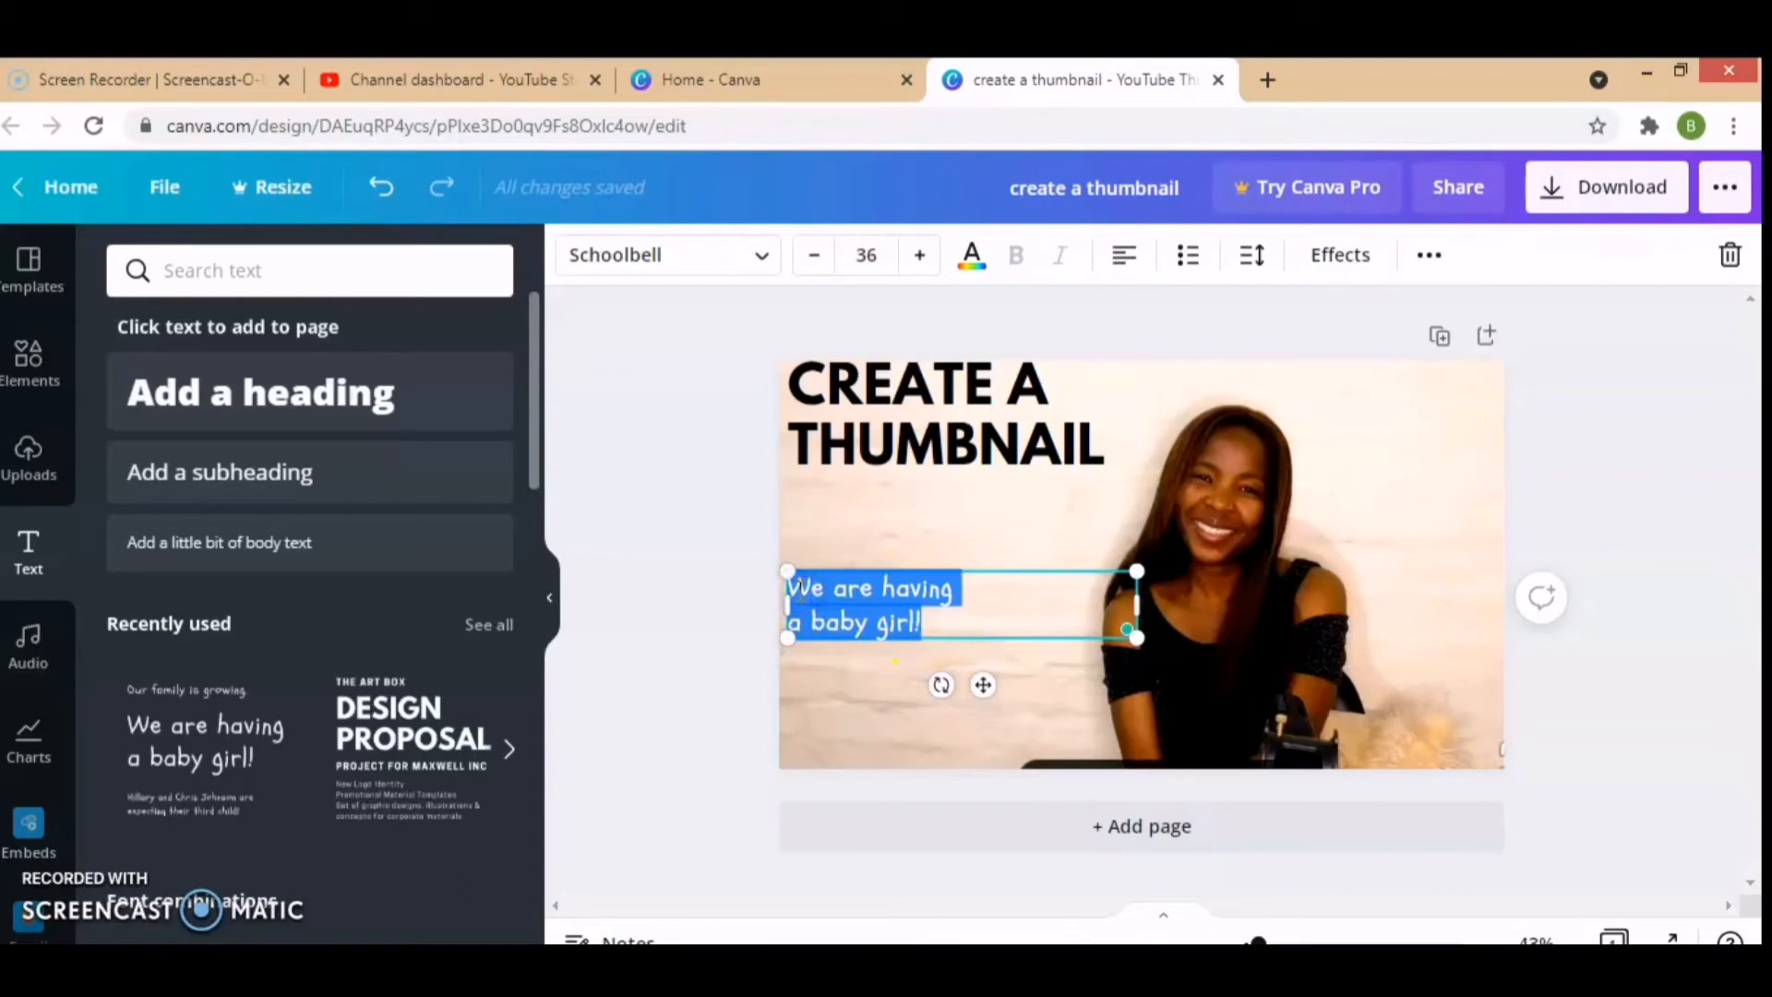
{"action": "type", "text": "Free, easy and faster"}
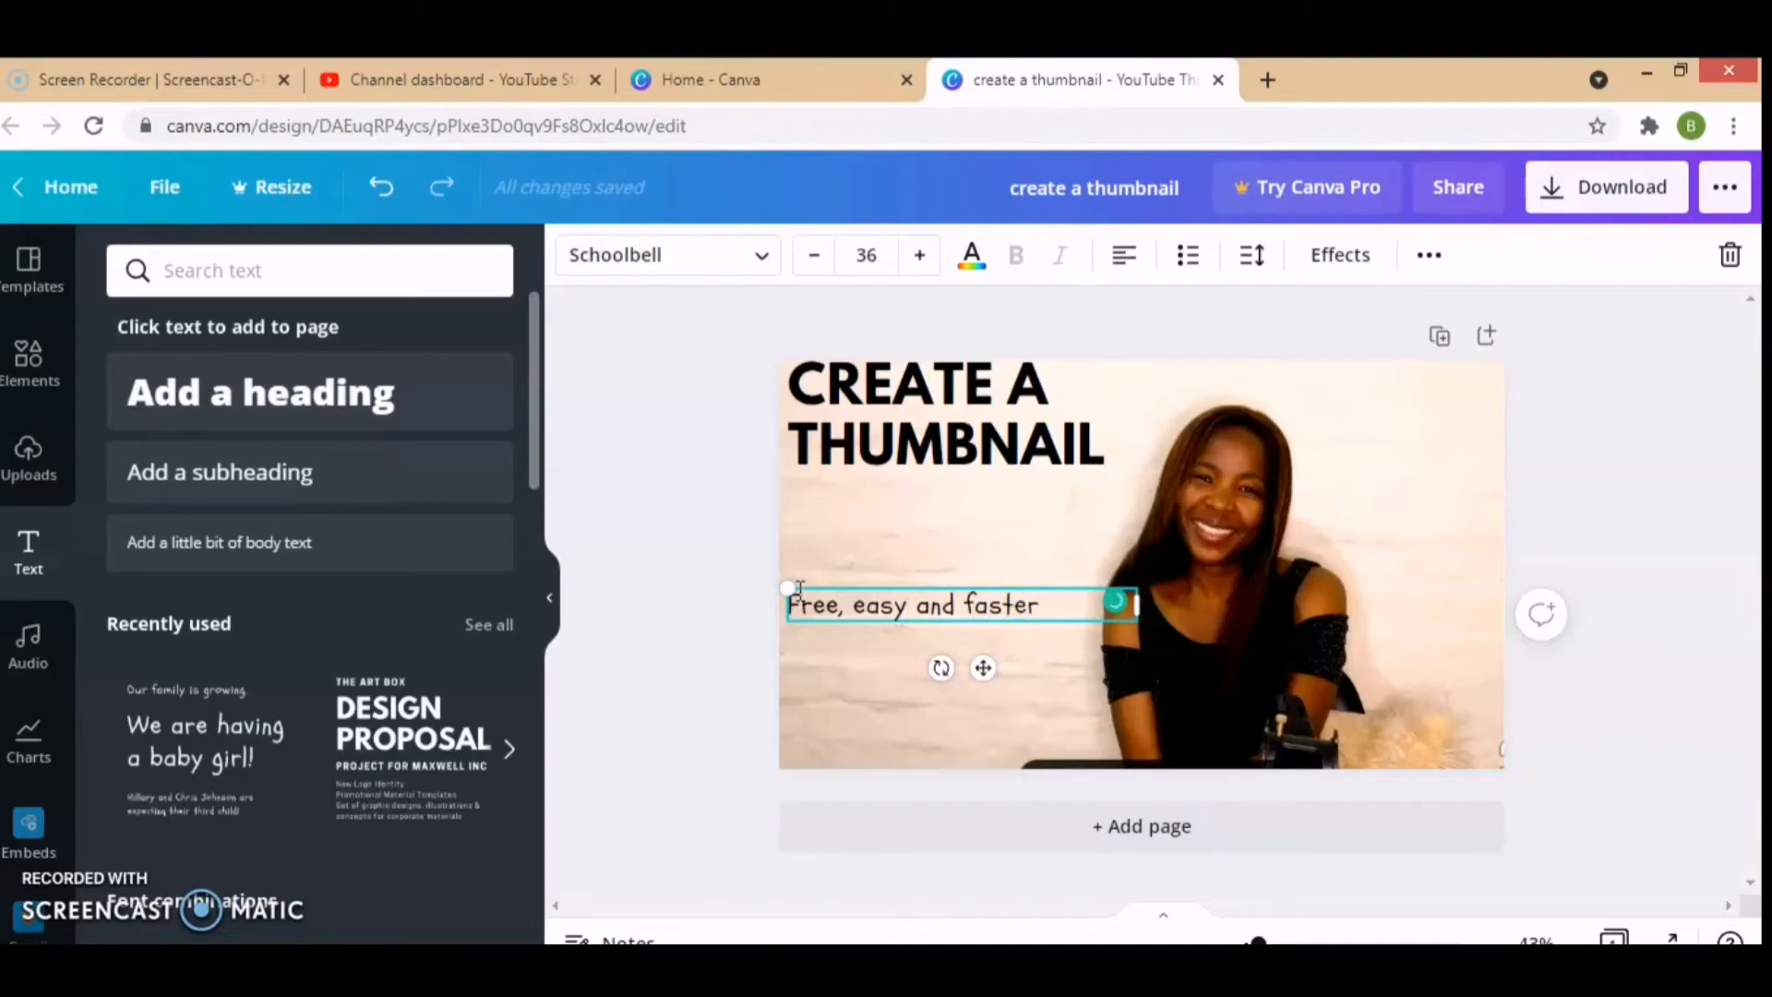
{"action": "left_click", "coordinate": [846, 604]}
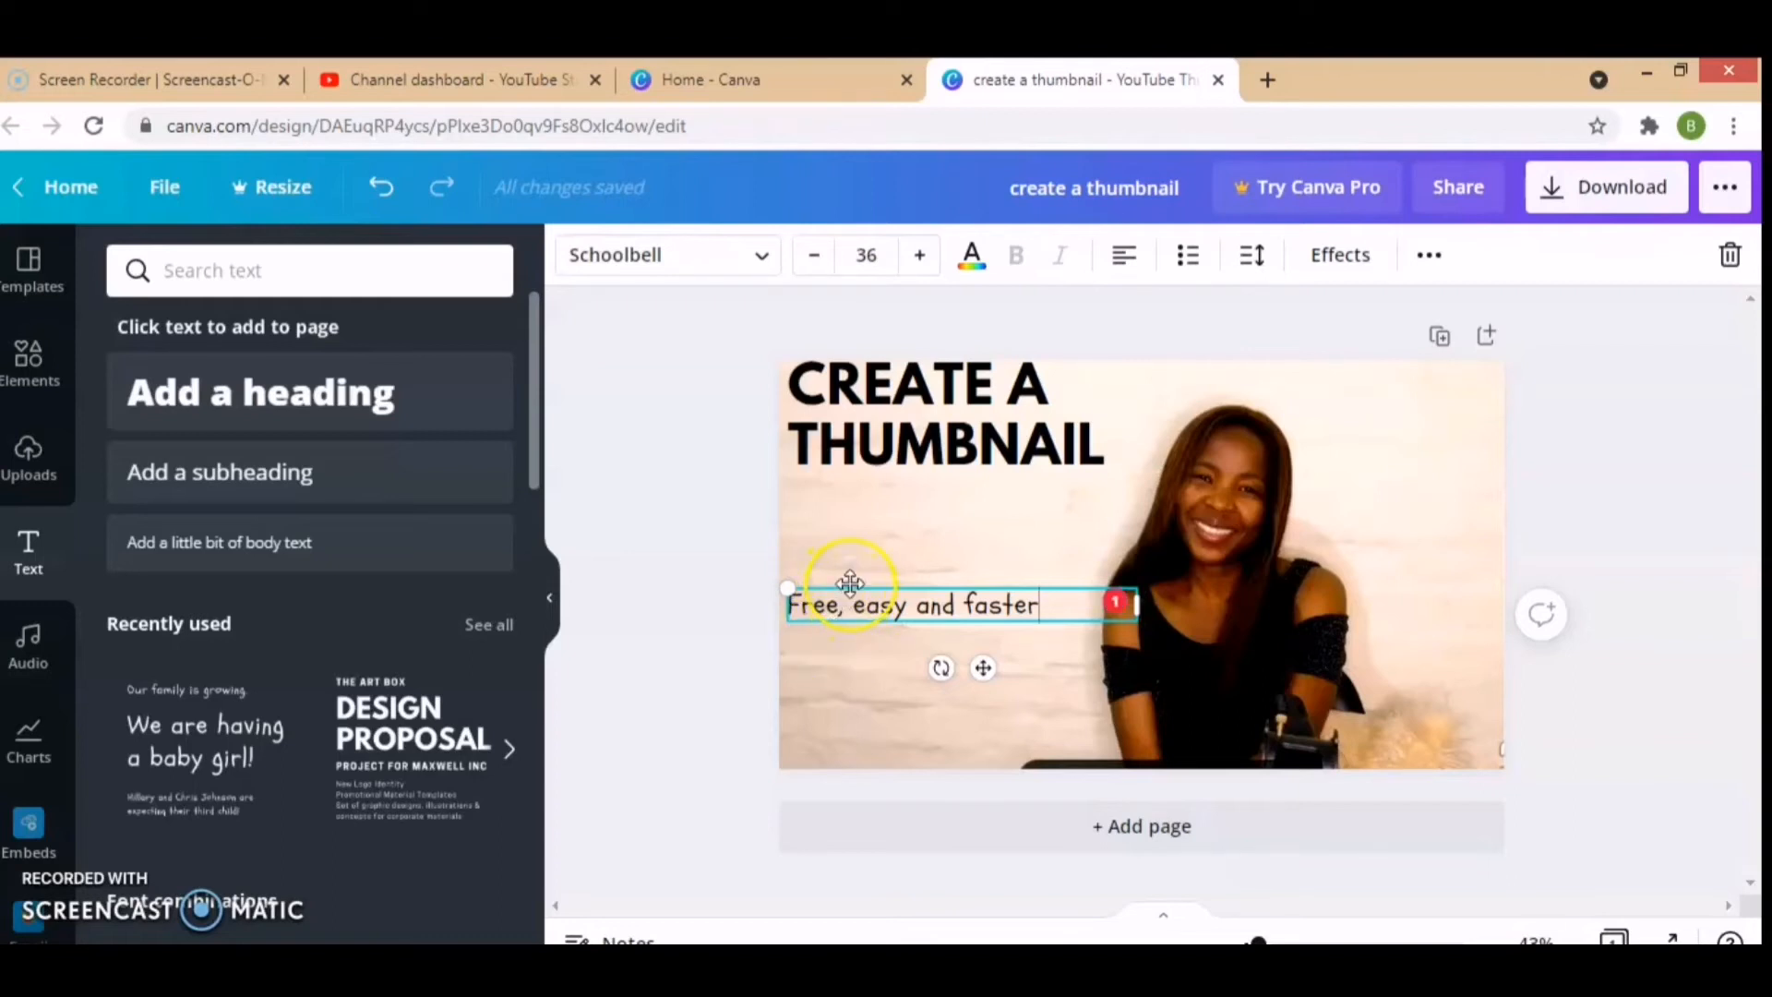
{"action": "left_click_drag", "start_coordinate": [850, 584], "coordinate": [850, 564]}
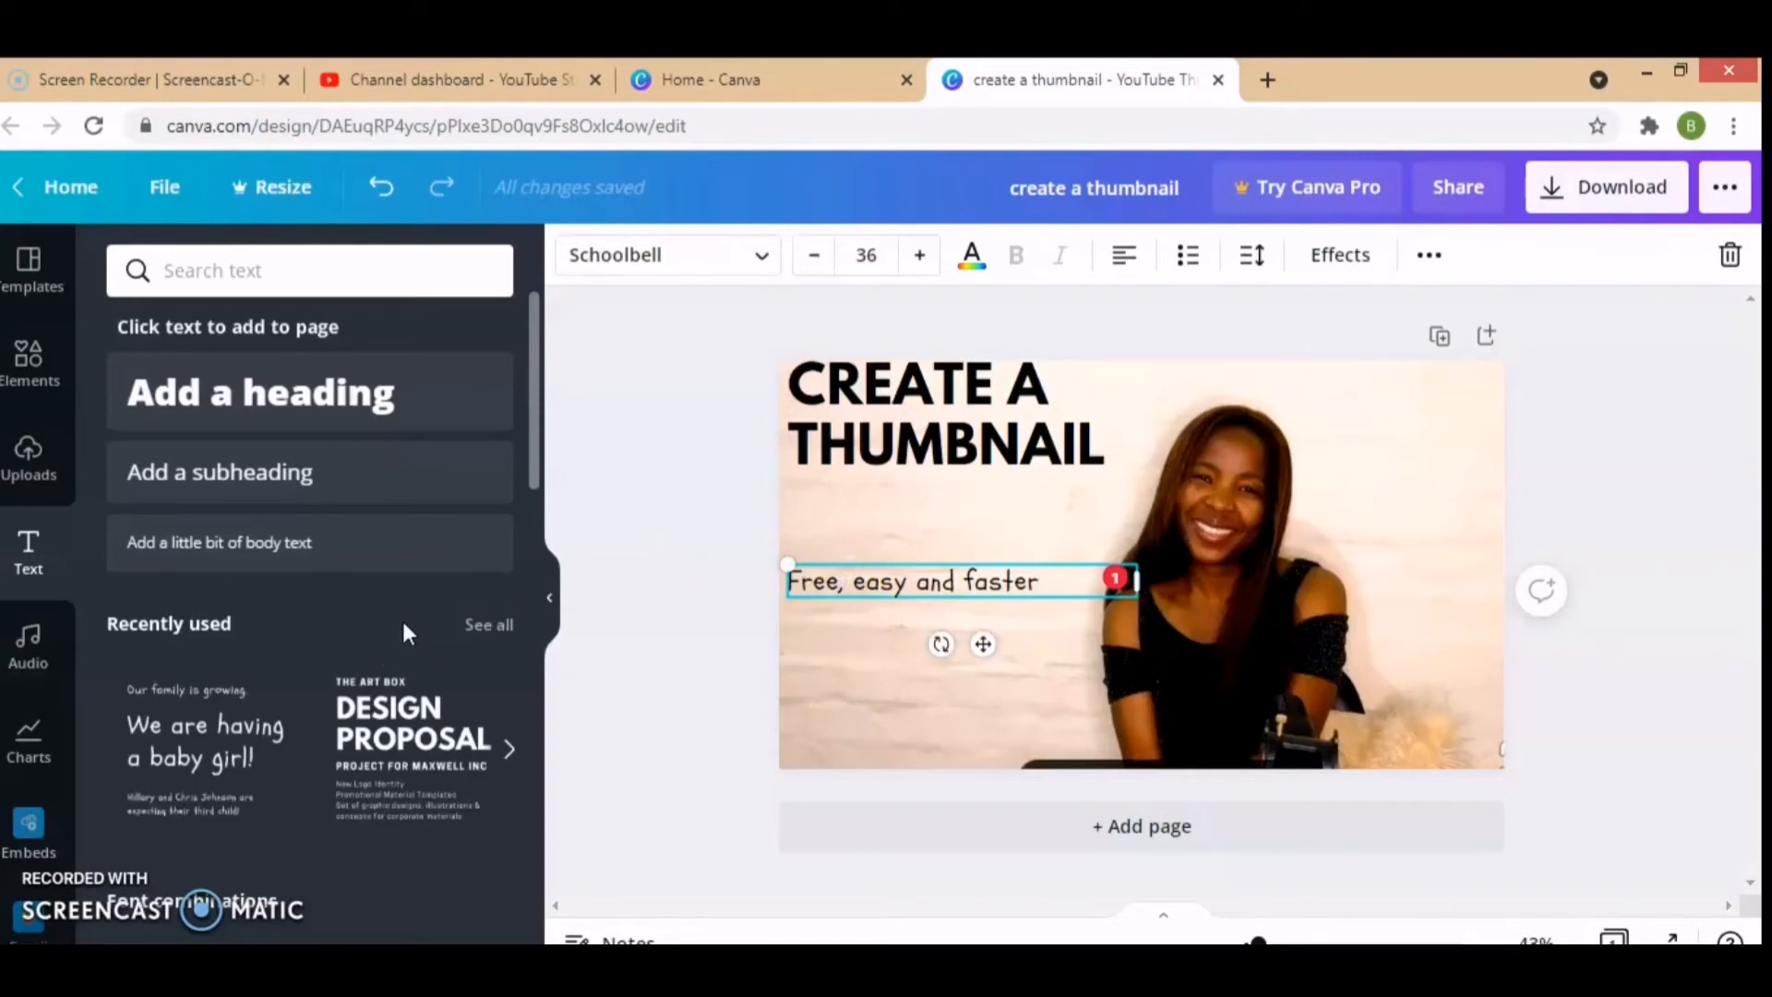
Step: Add the recently used YouTube logo element, shrink it and place it in the page's bottom-left corner
{"action": "left_click", "coordinate": [40, 358]}
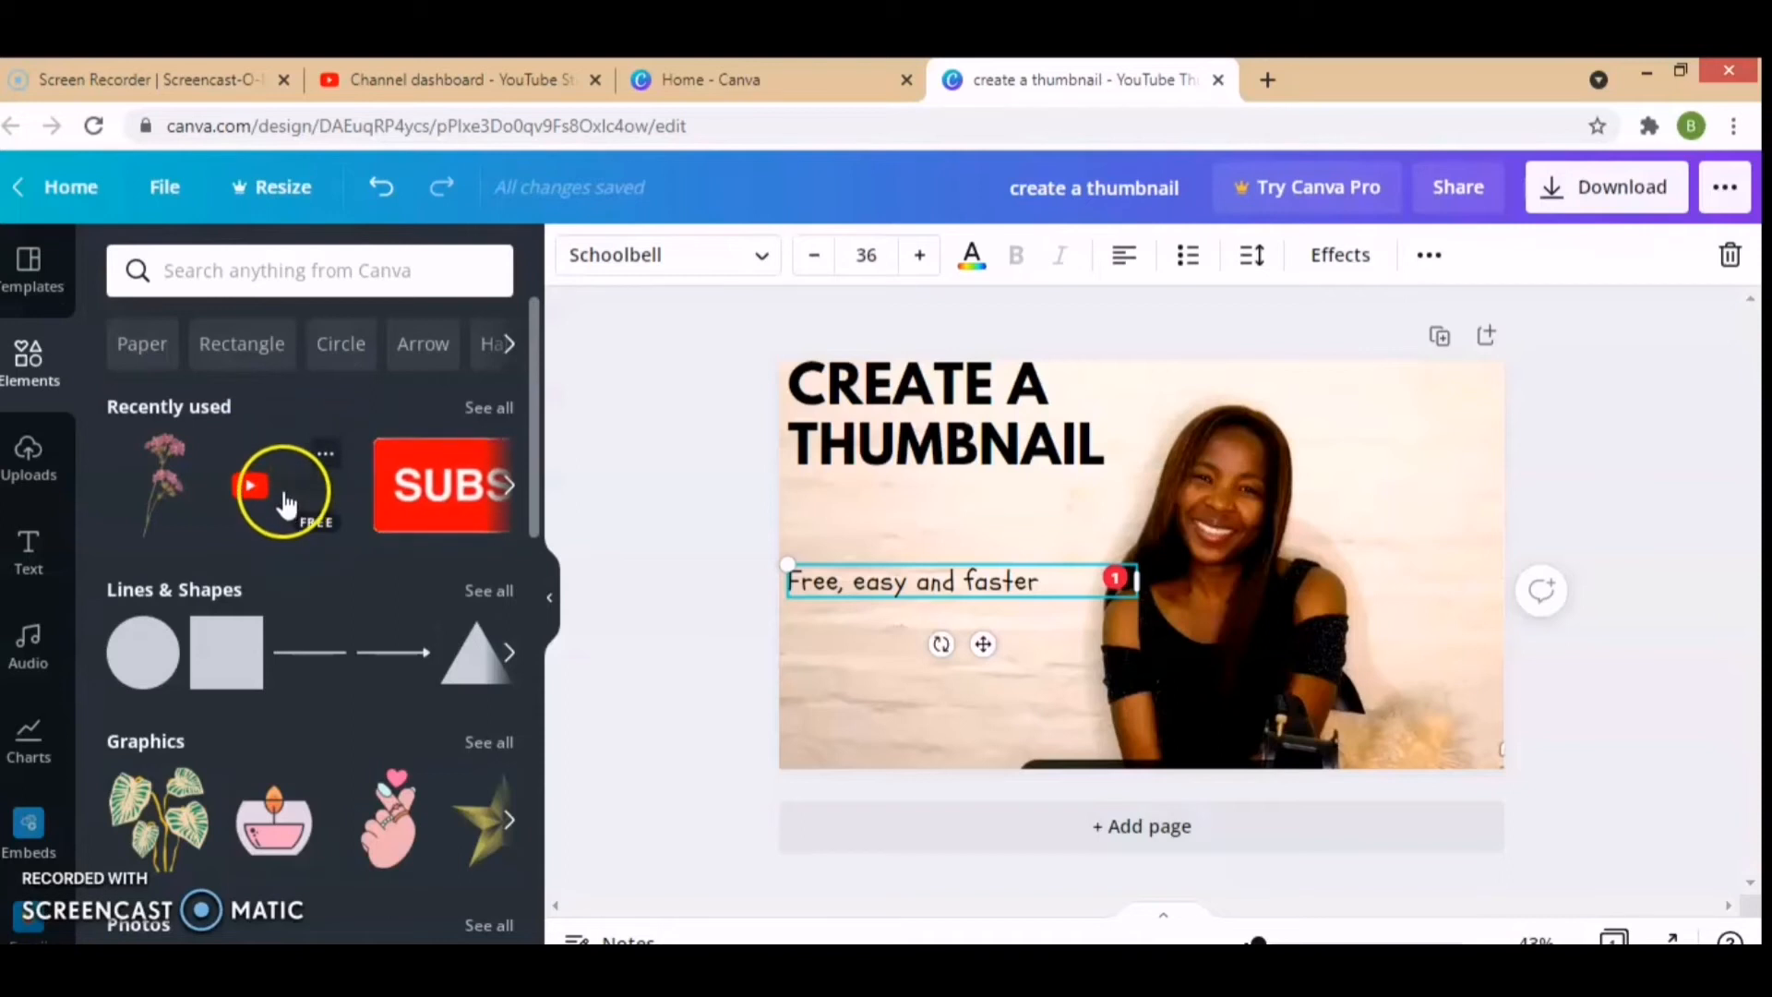
{"action": "left_click", "coordinate": [292, 498]}
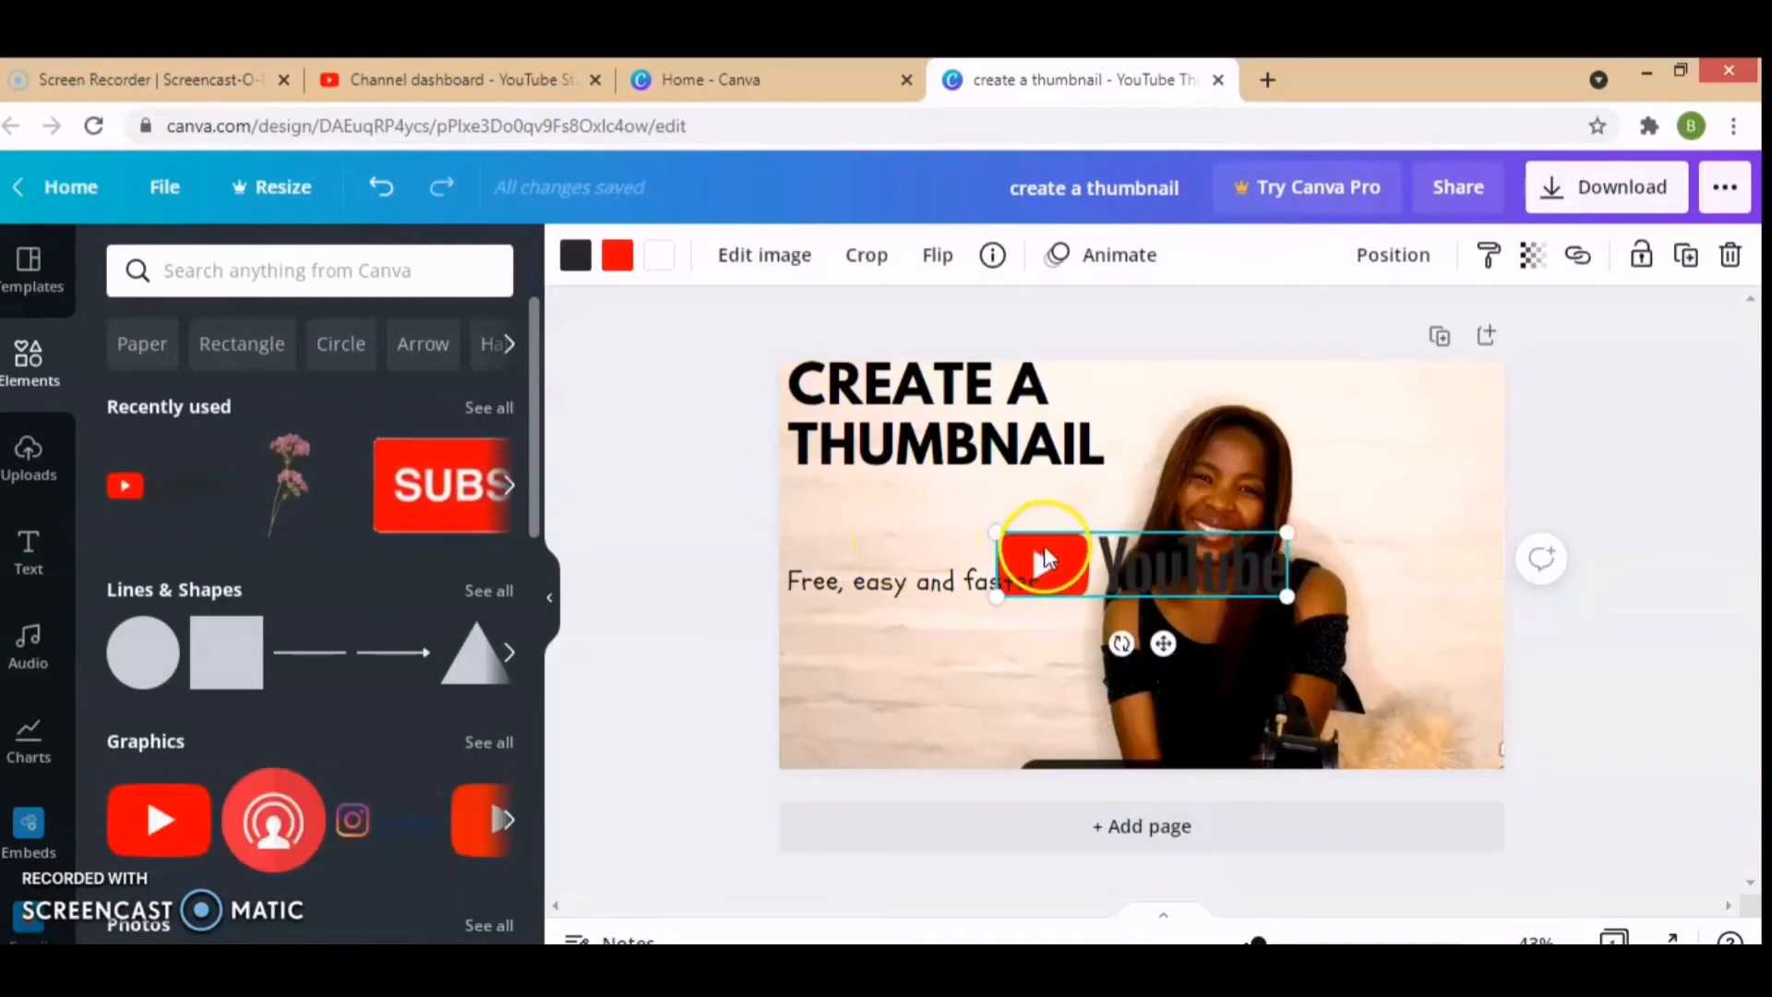
{"action": "left_click_drag", "start_coordinate": [1044, 552], "coordinate": [797, 749]}
{"action": "left_click", "coordinate": [816, 725]}
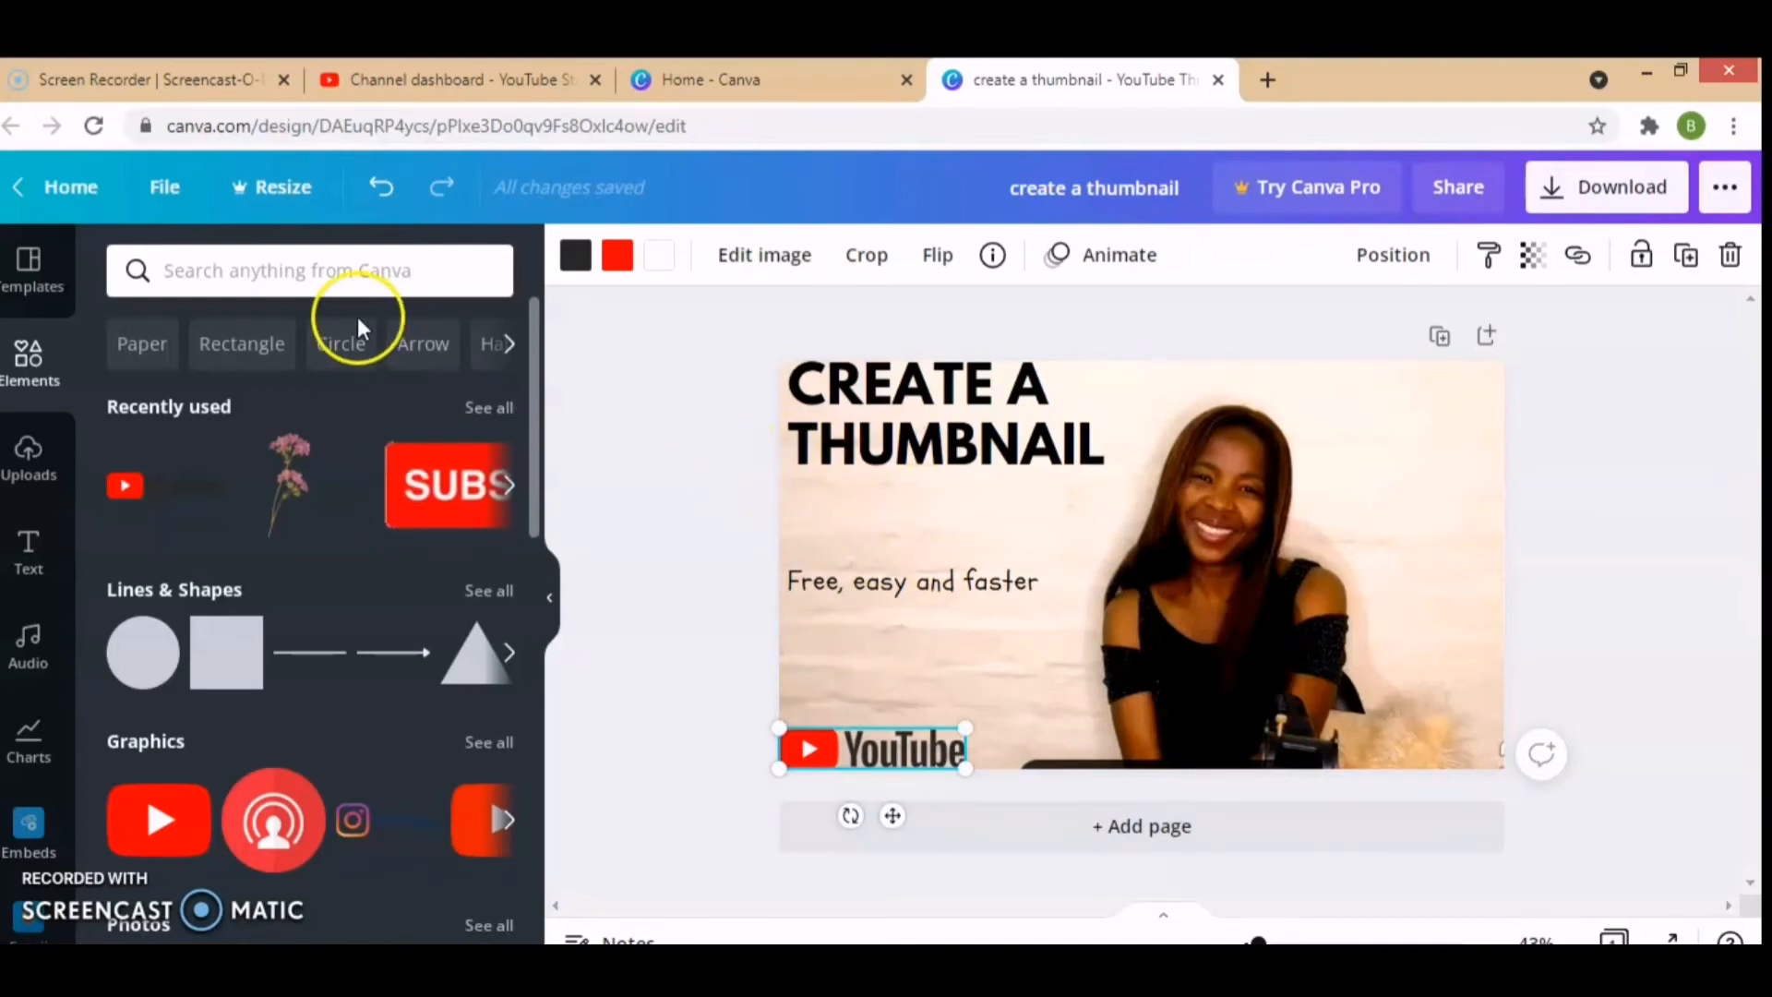
Step: Search the elements library for "flower" and for "heart"
{"action": "left_click", "coordinate": [348, 273]}
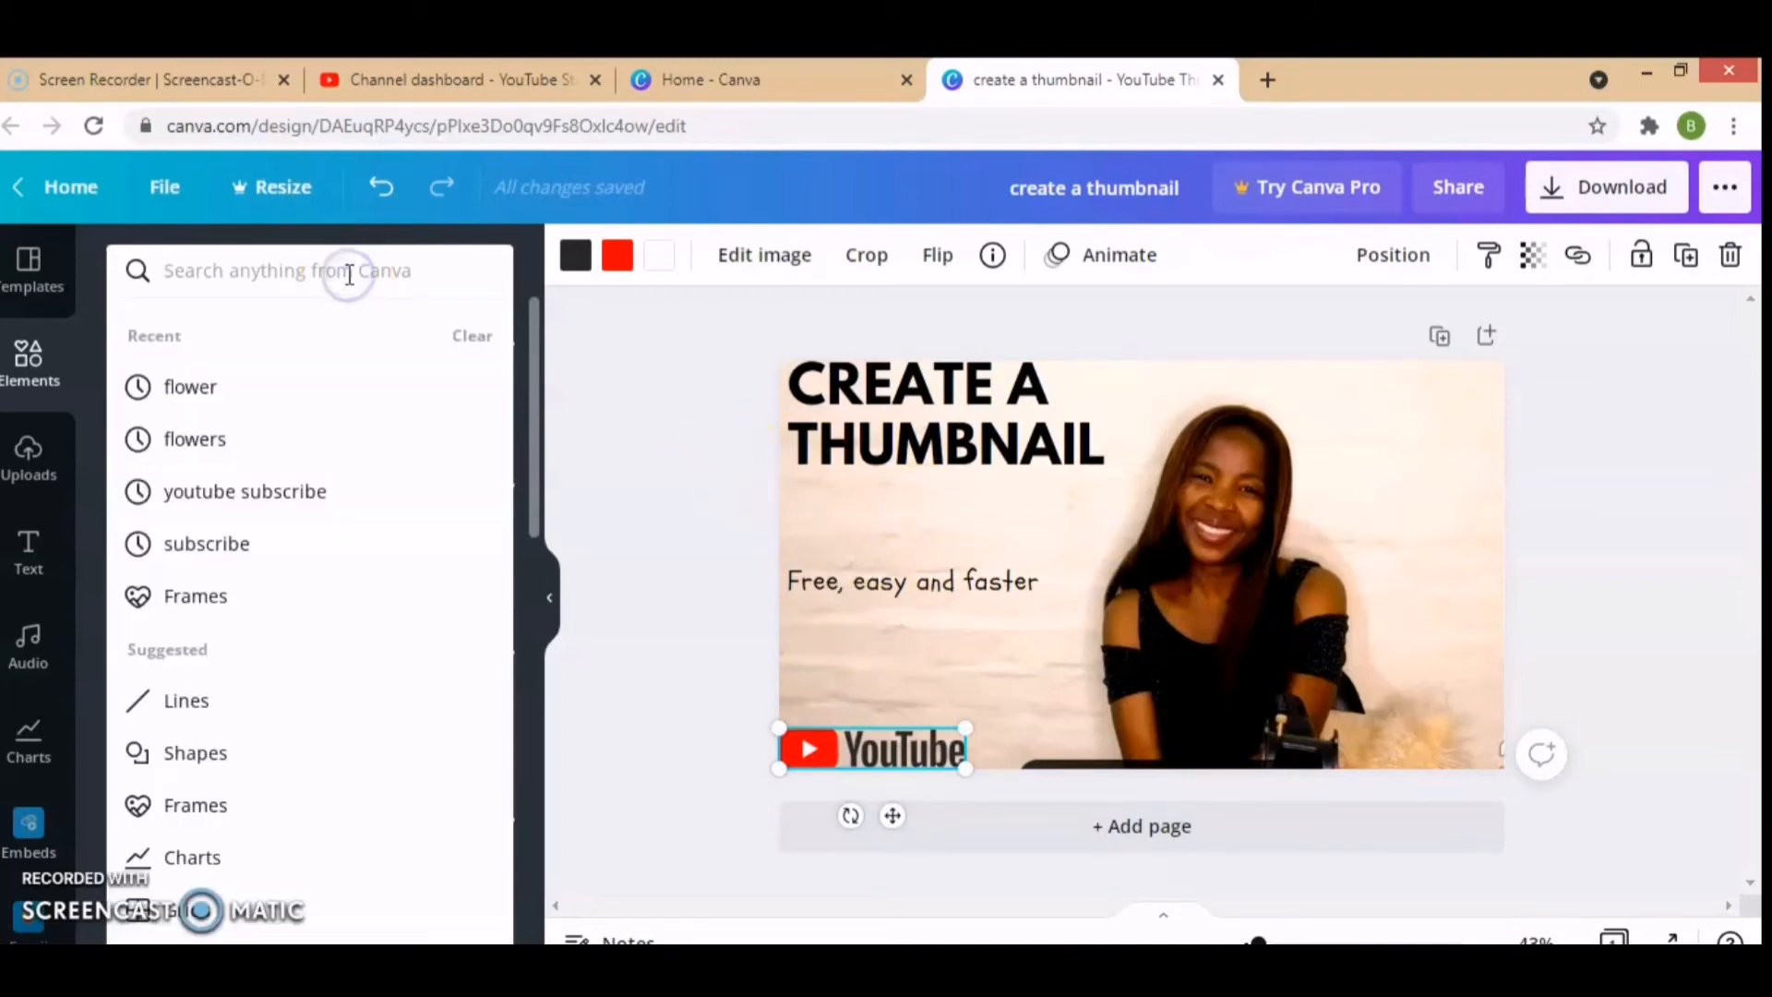
{"action": "type", "text": "flower"}
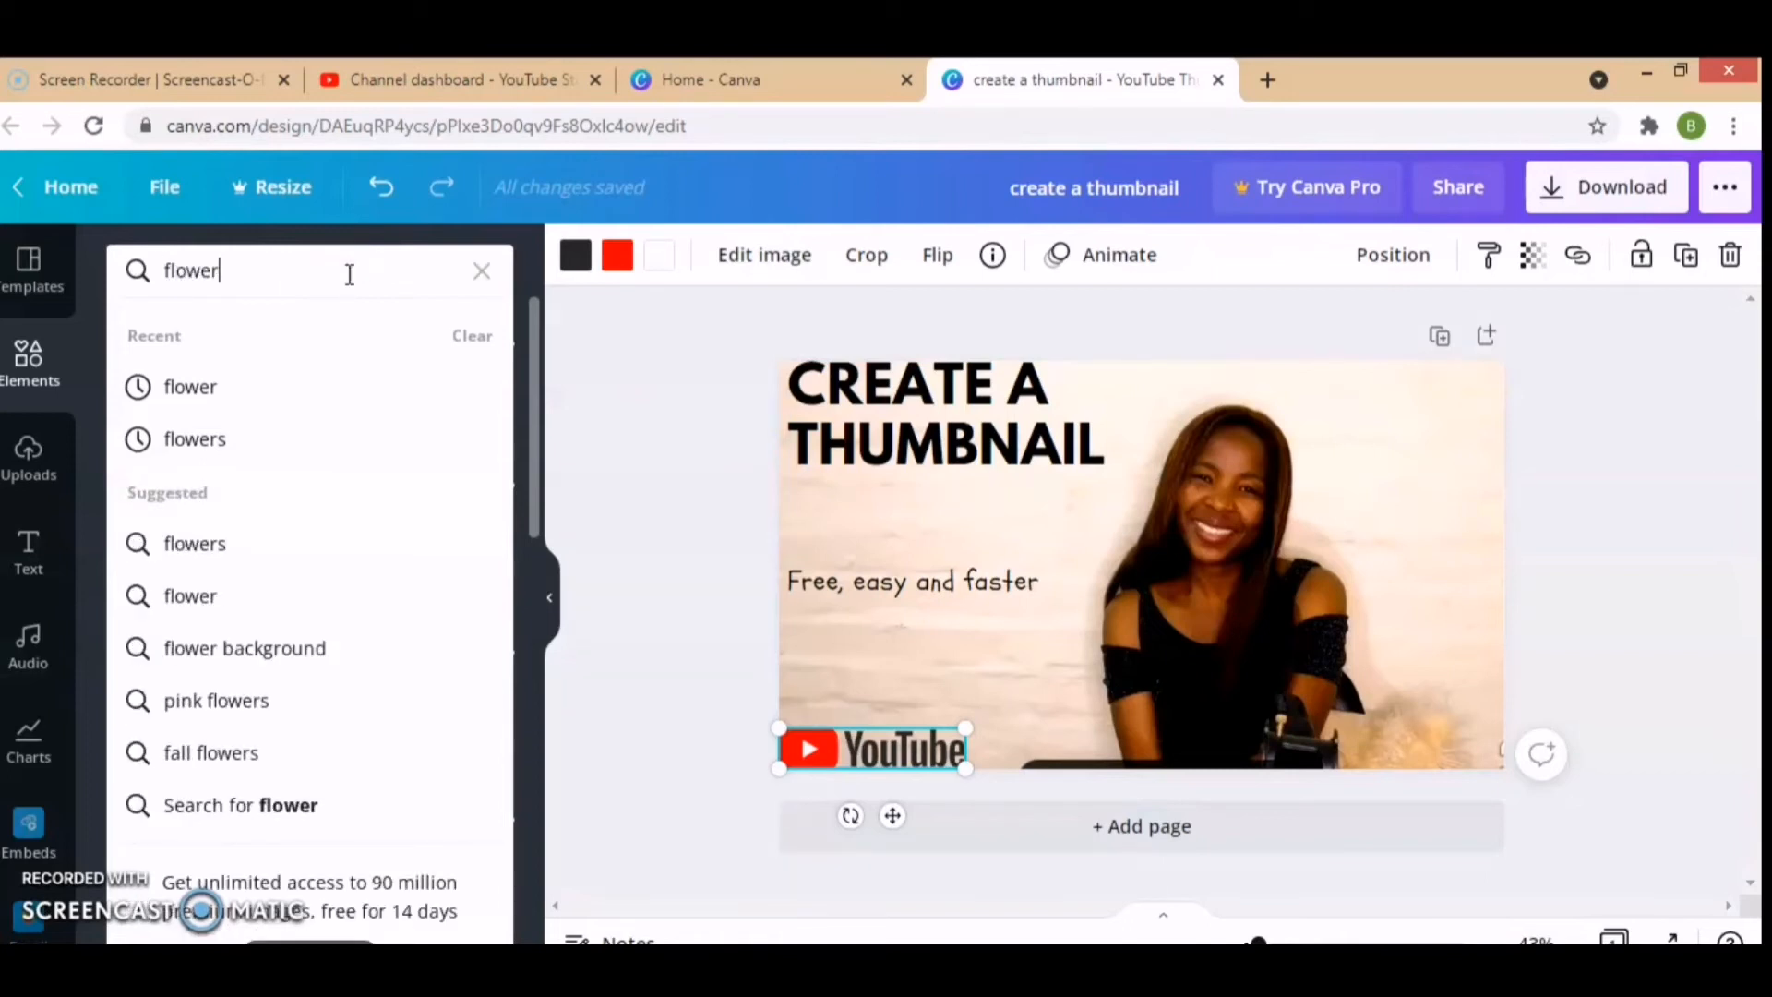
{"action": "key", "text": "Return"}
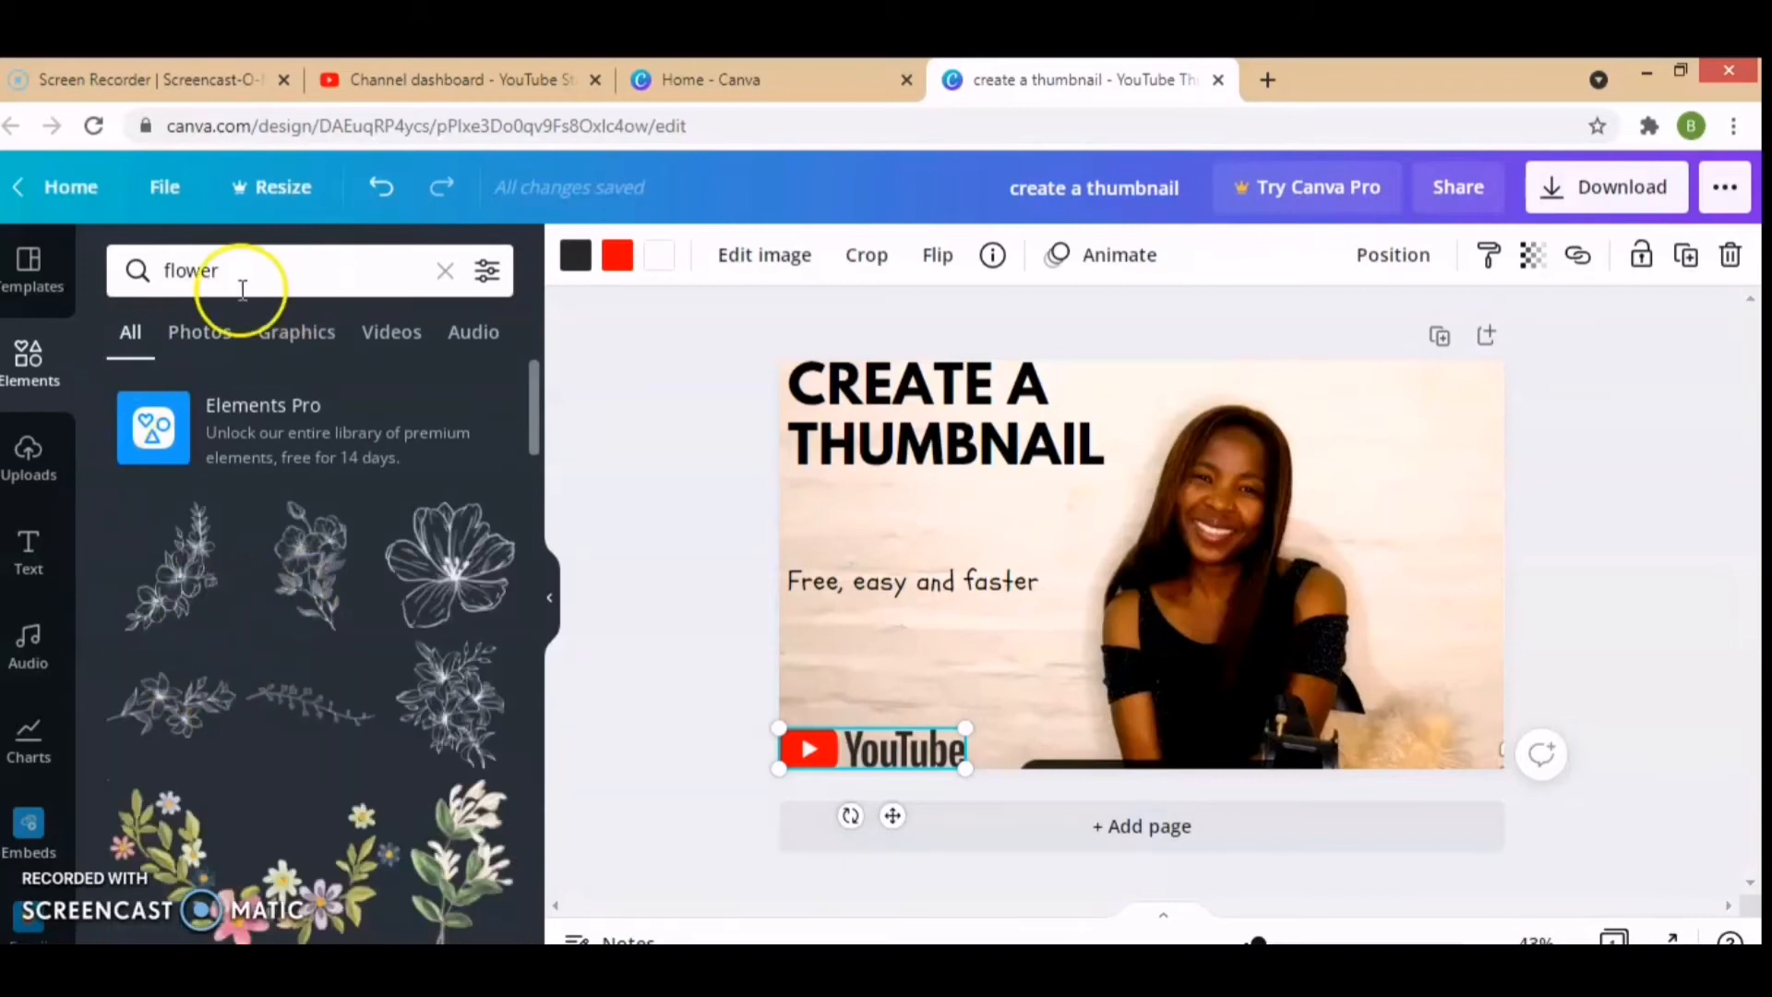
{"action": "left_click", "coordinate": [238, 263]}
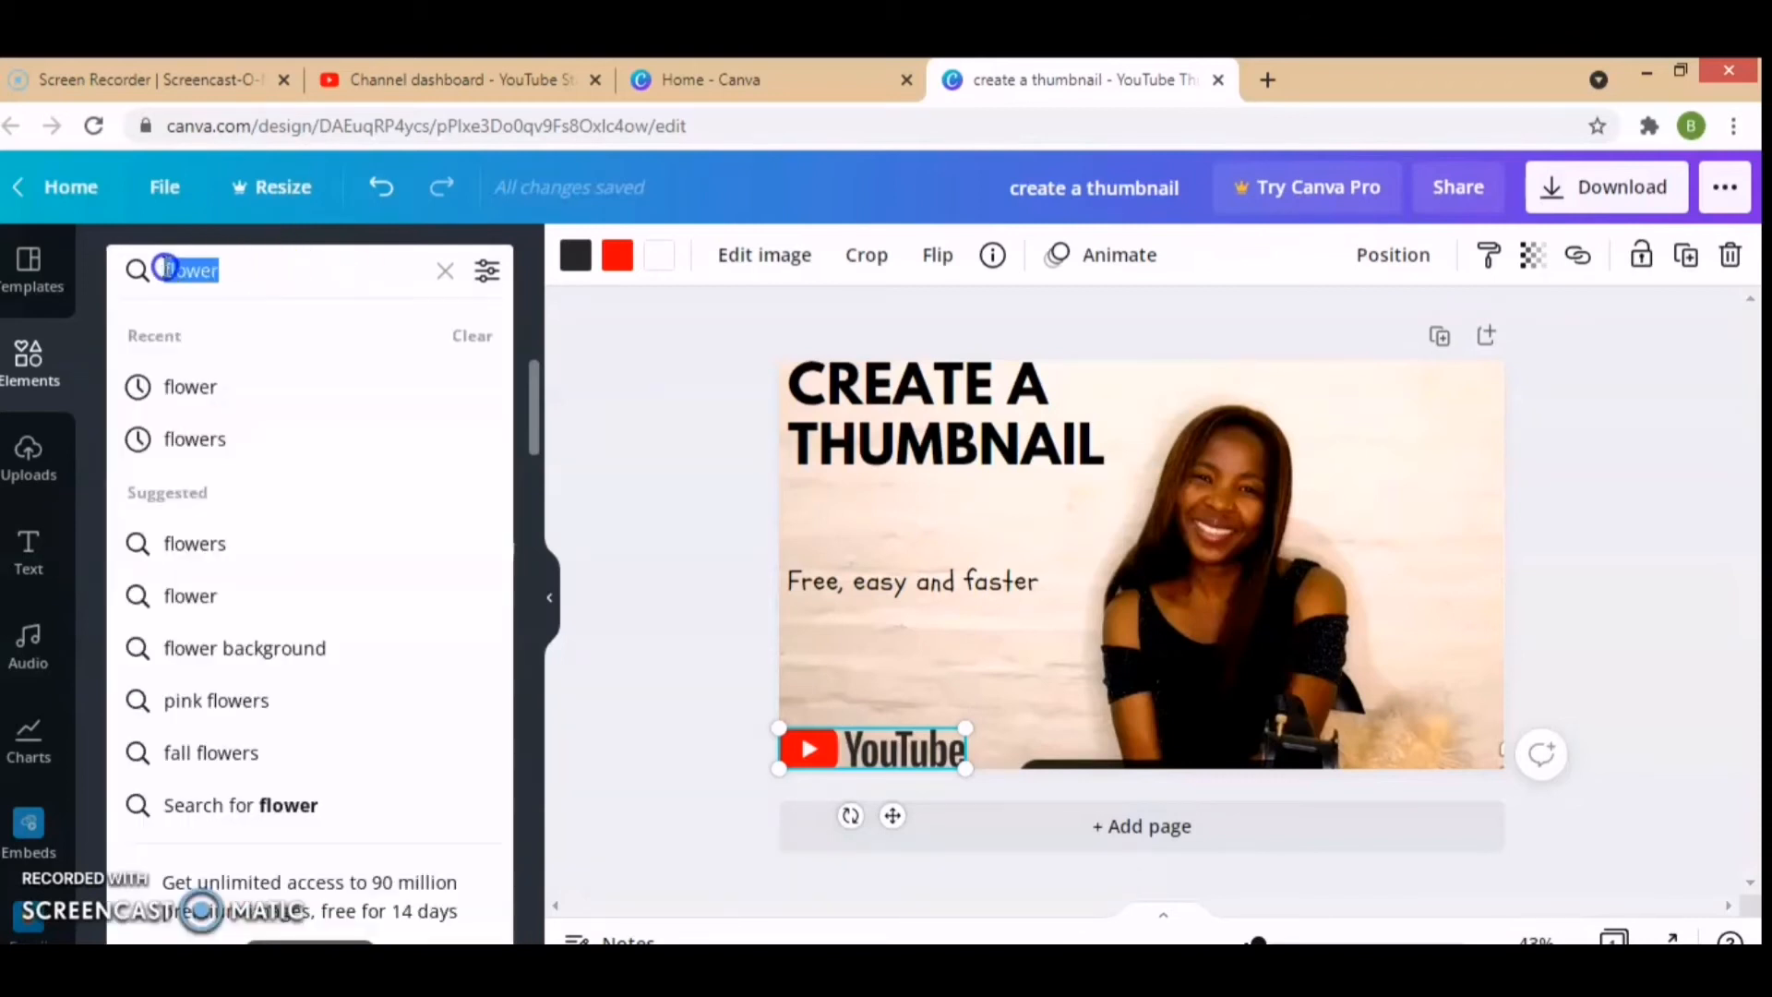
{"action": "type", "text": "hea"}
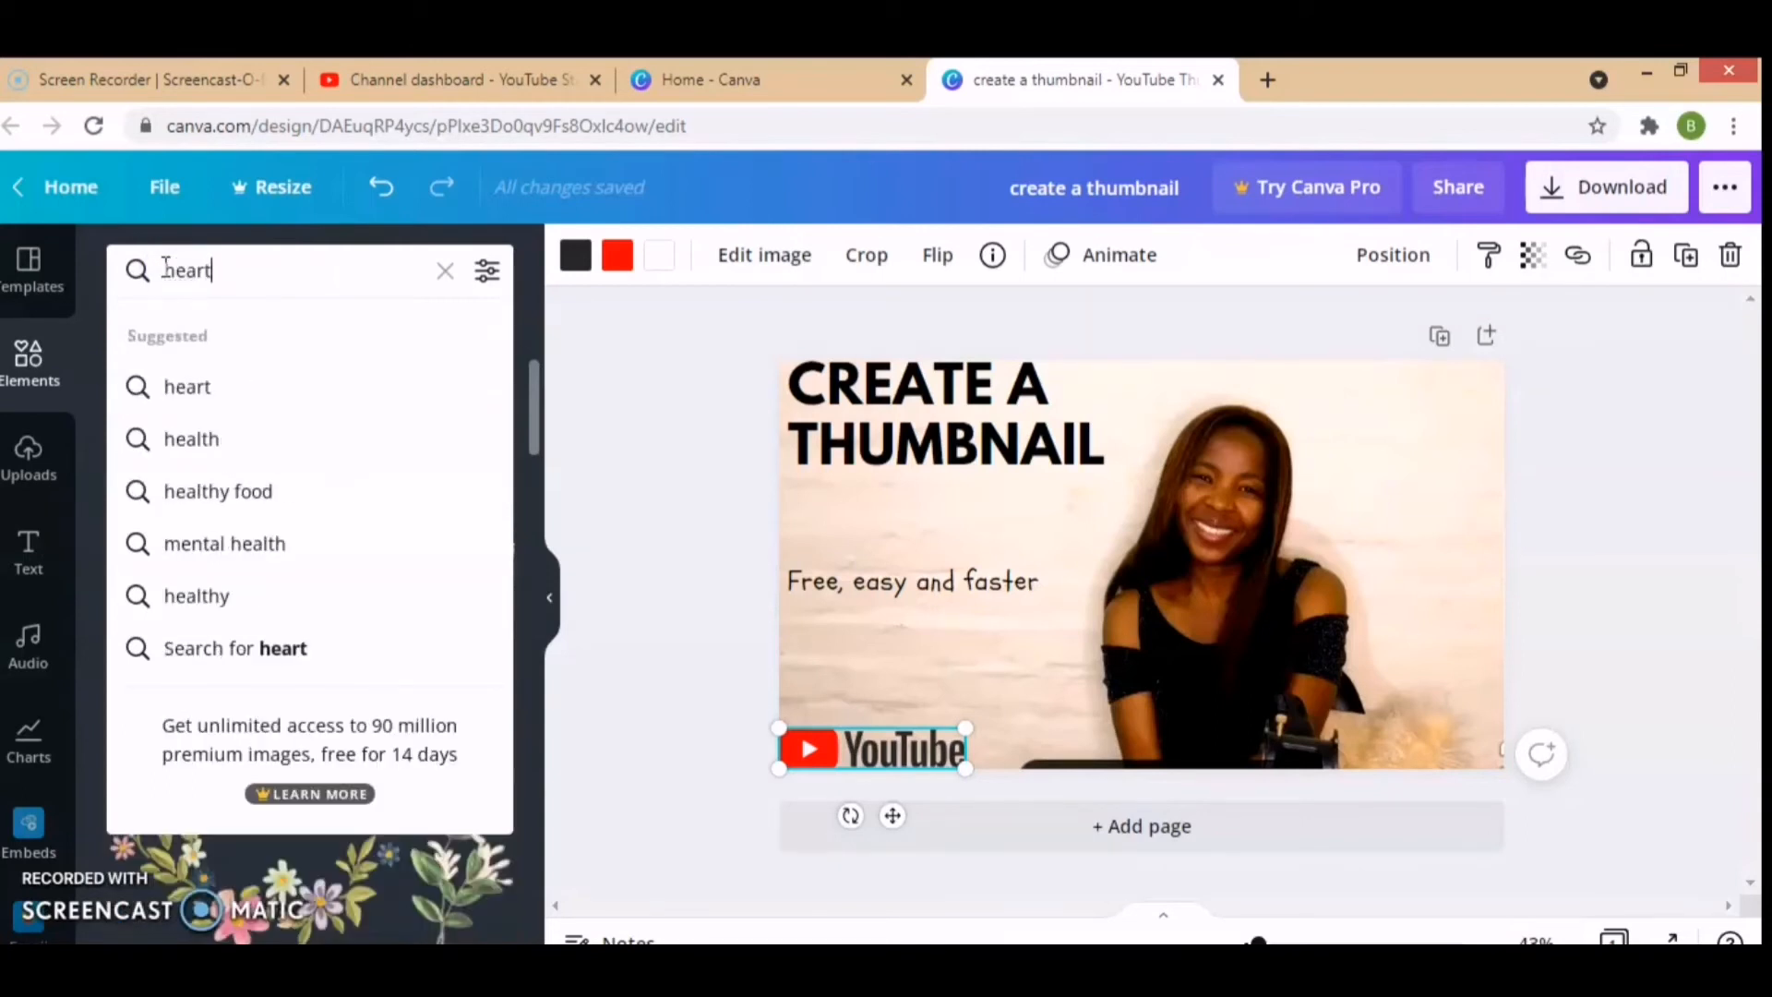
{"action": "type", "text": "rt"}
{"action": "key", "text": "Return"}
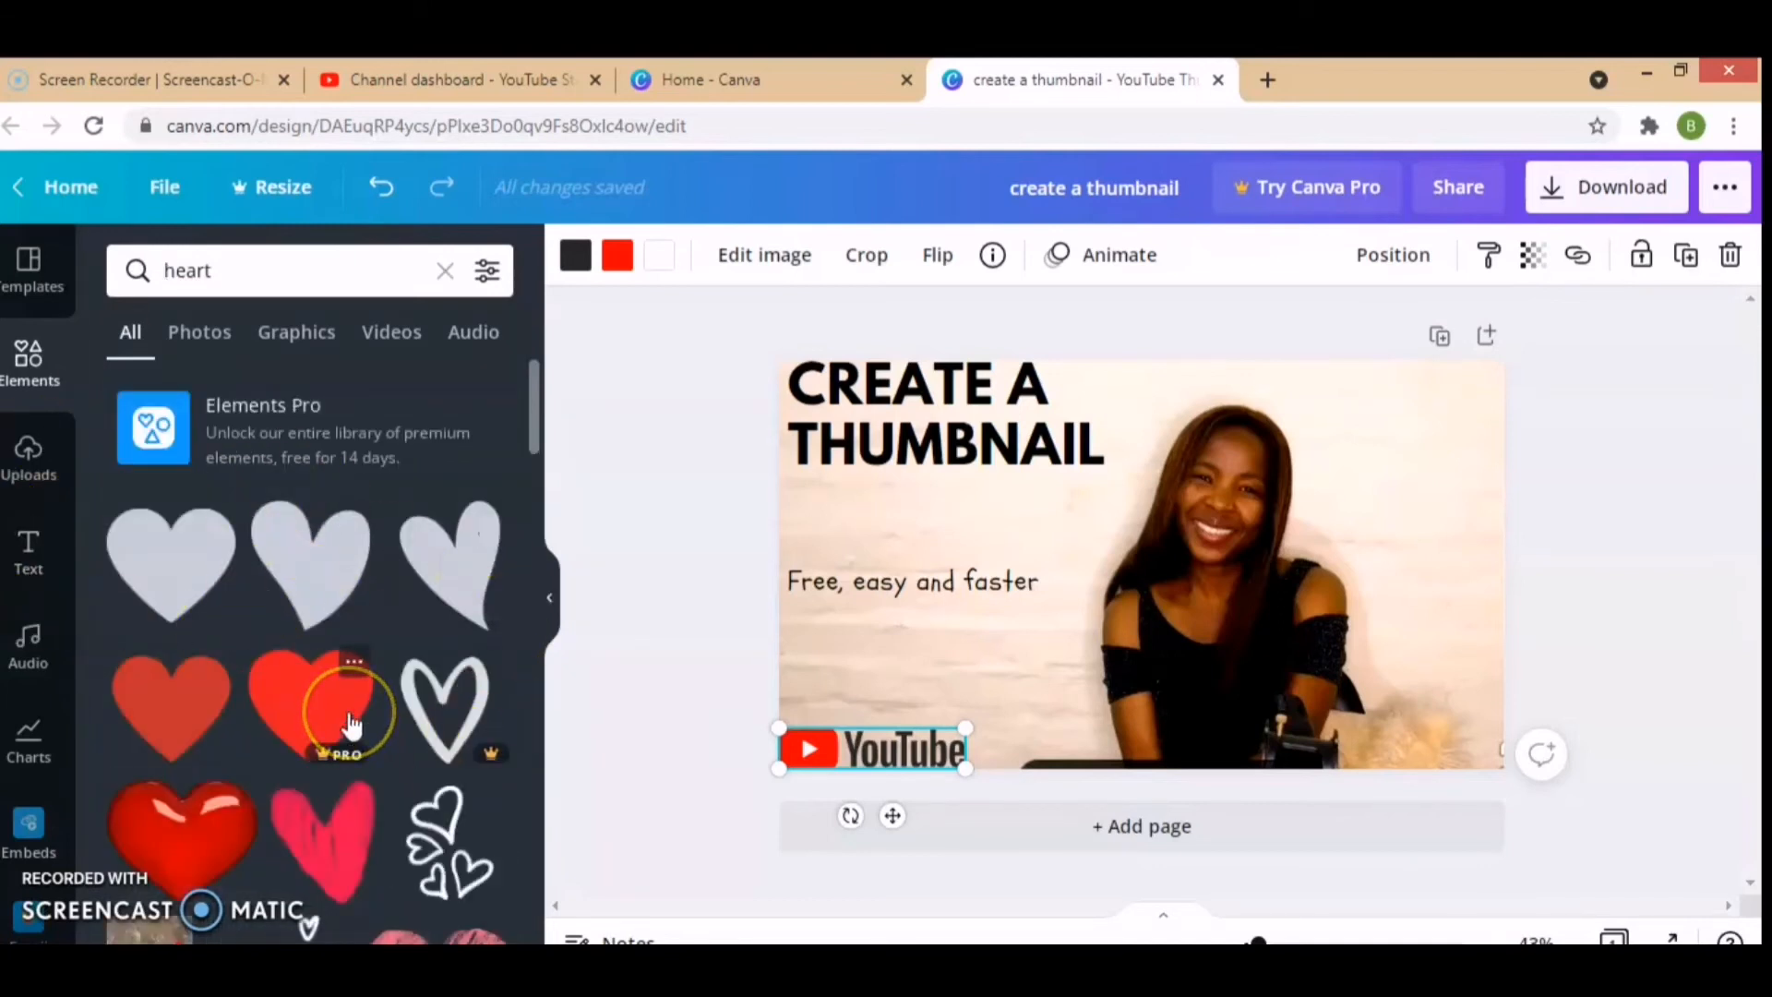
Step: Search the elements for "flower", add the purple flower stem graphic and place it in the page's upper-right corner beside the woman
{"action": "left_click_drag", "start_coordinate": [215, 269], "coordinate": [174, 267]}
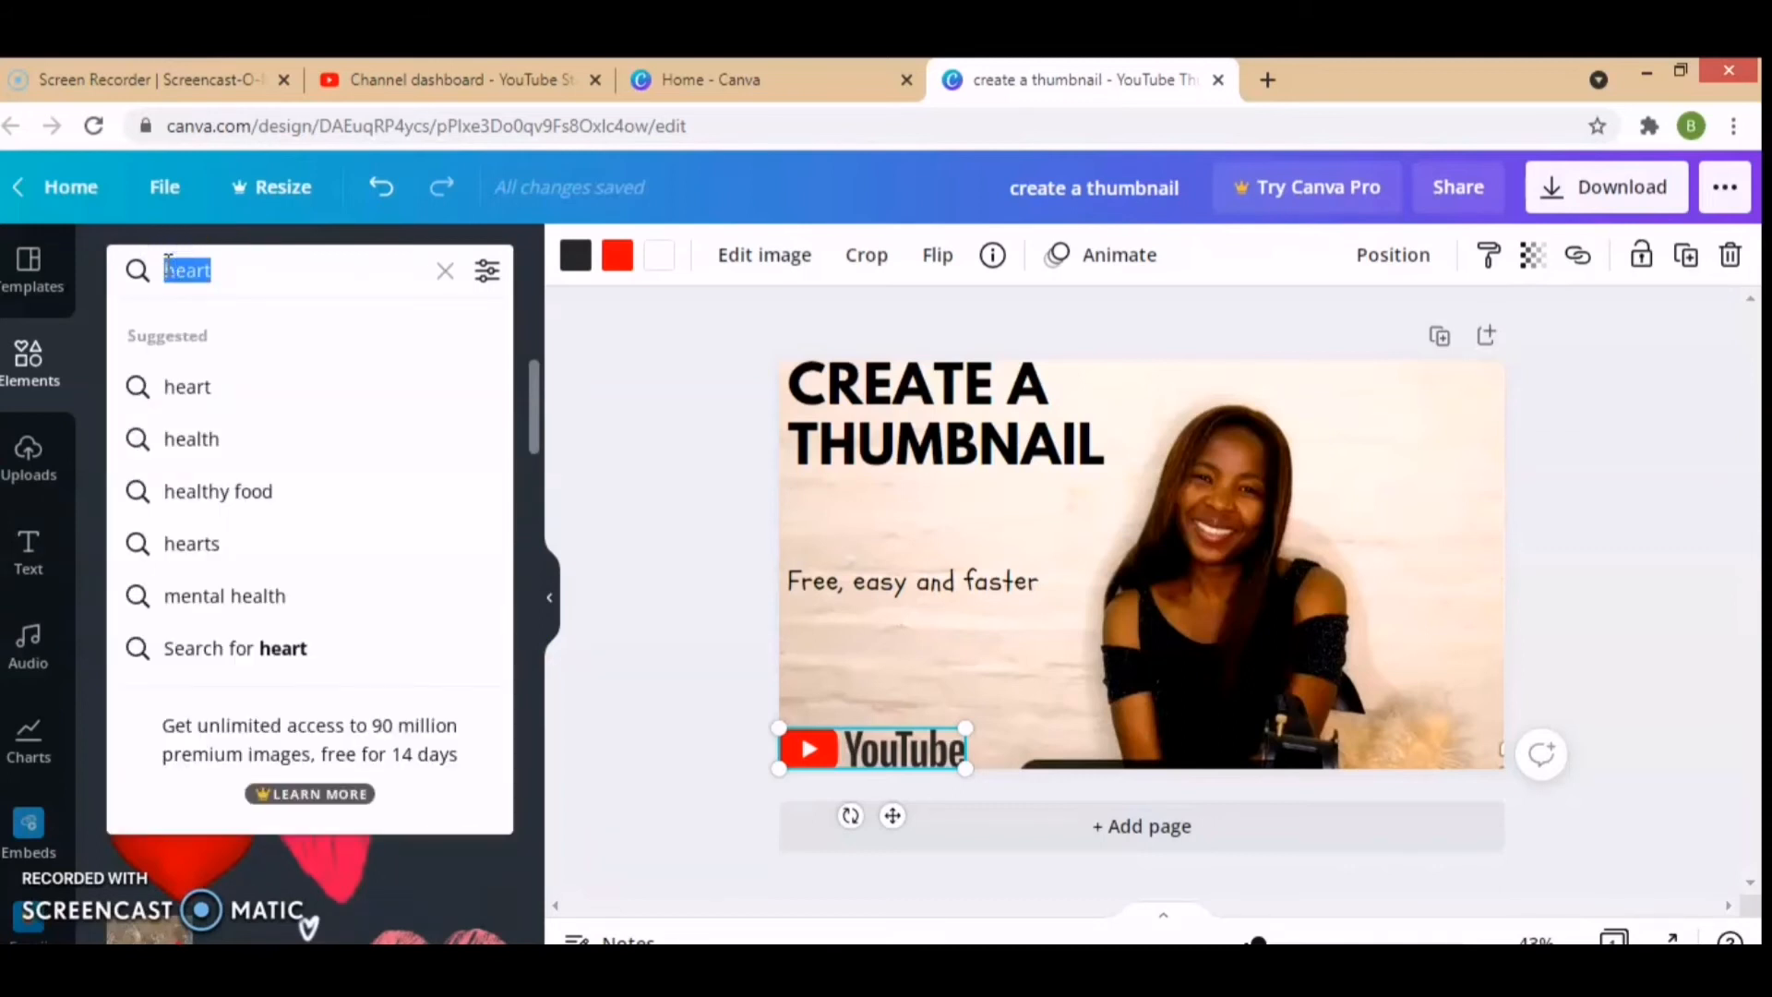
{"action": "type", "text": "flower"}
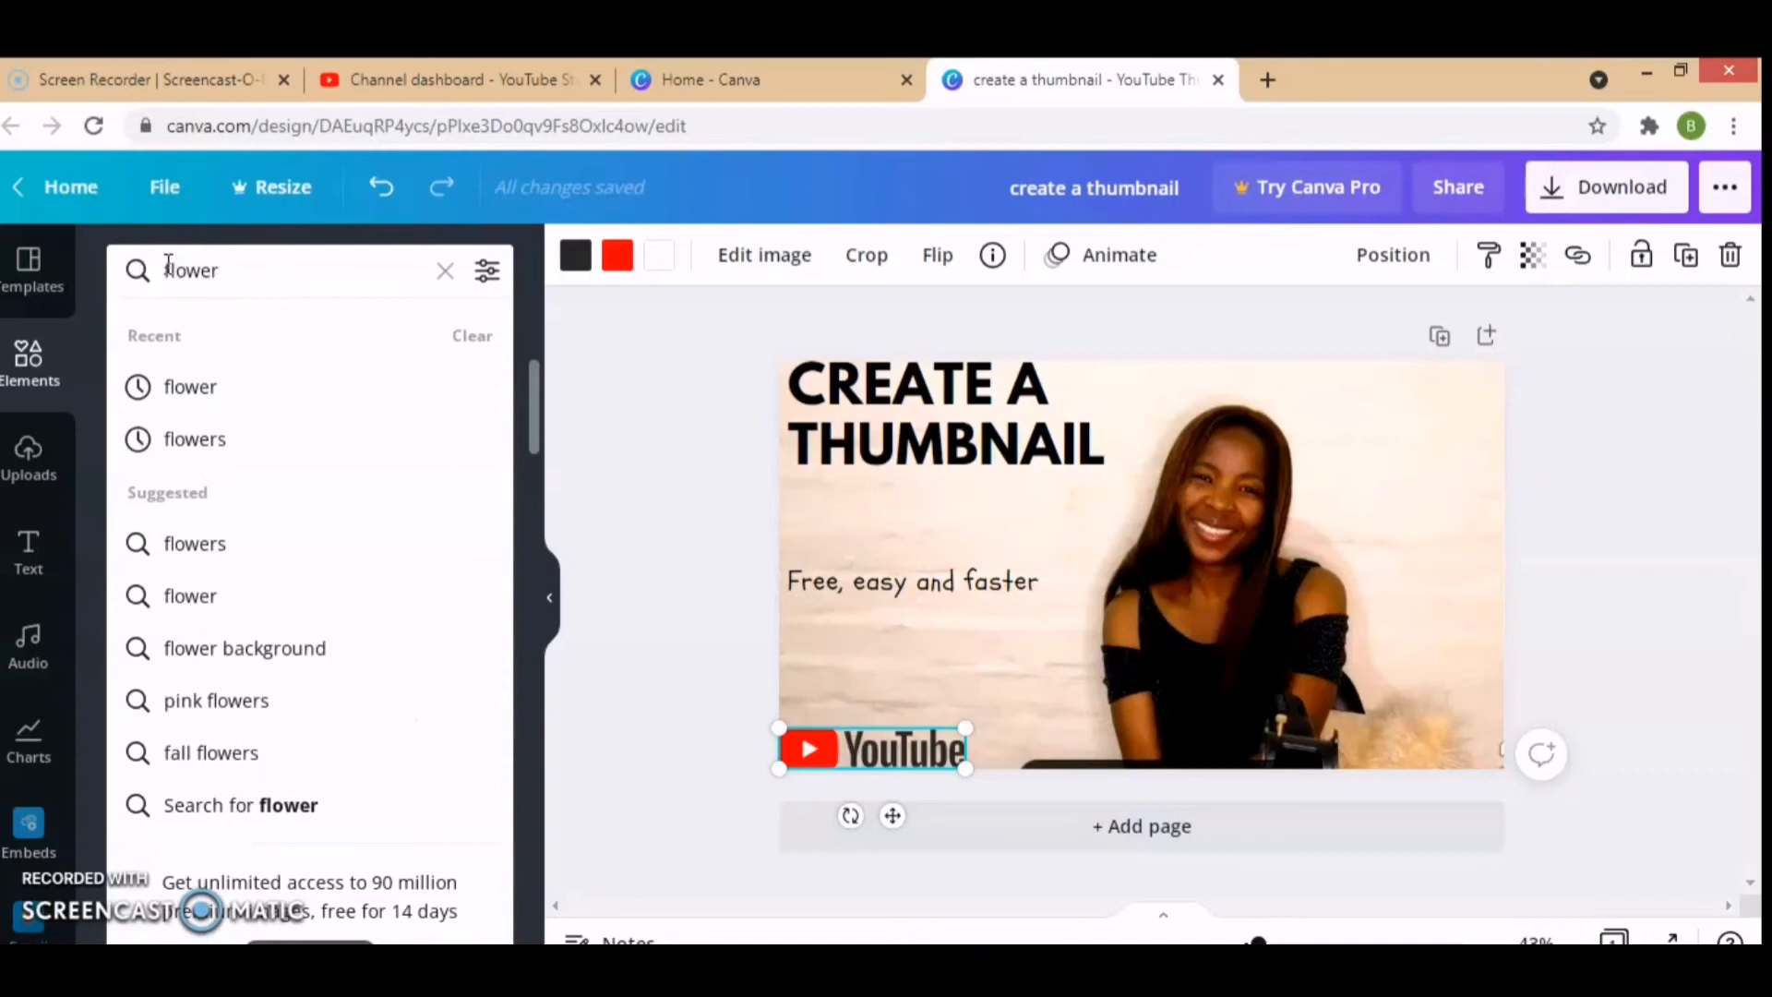
{"action": "key", "text": "Return"}
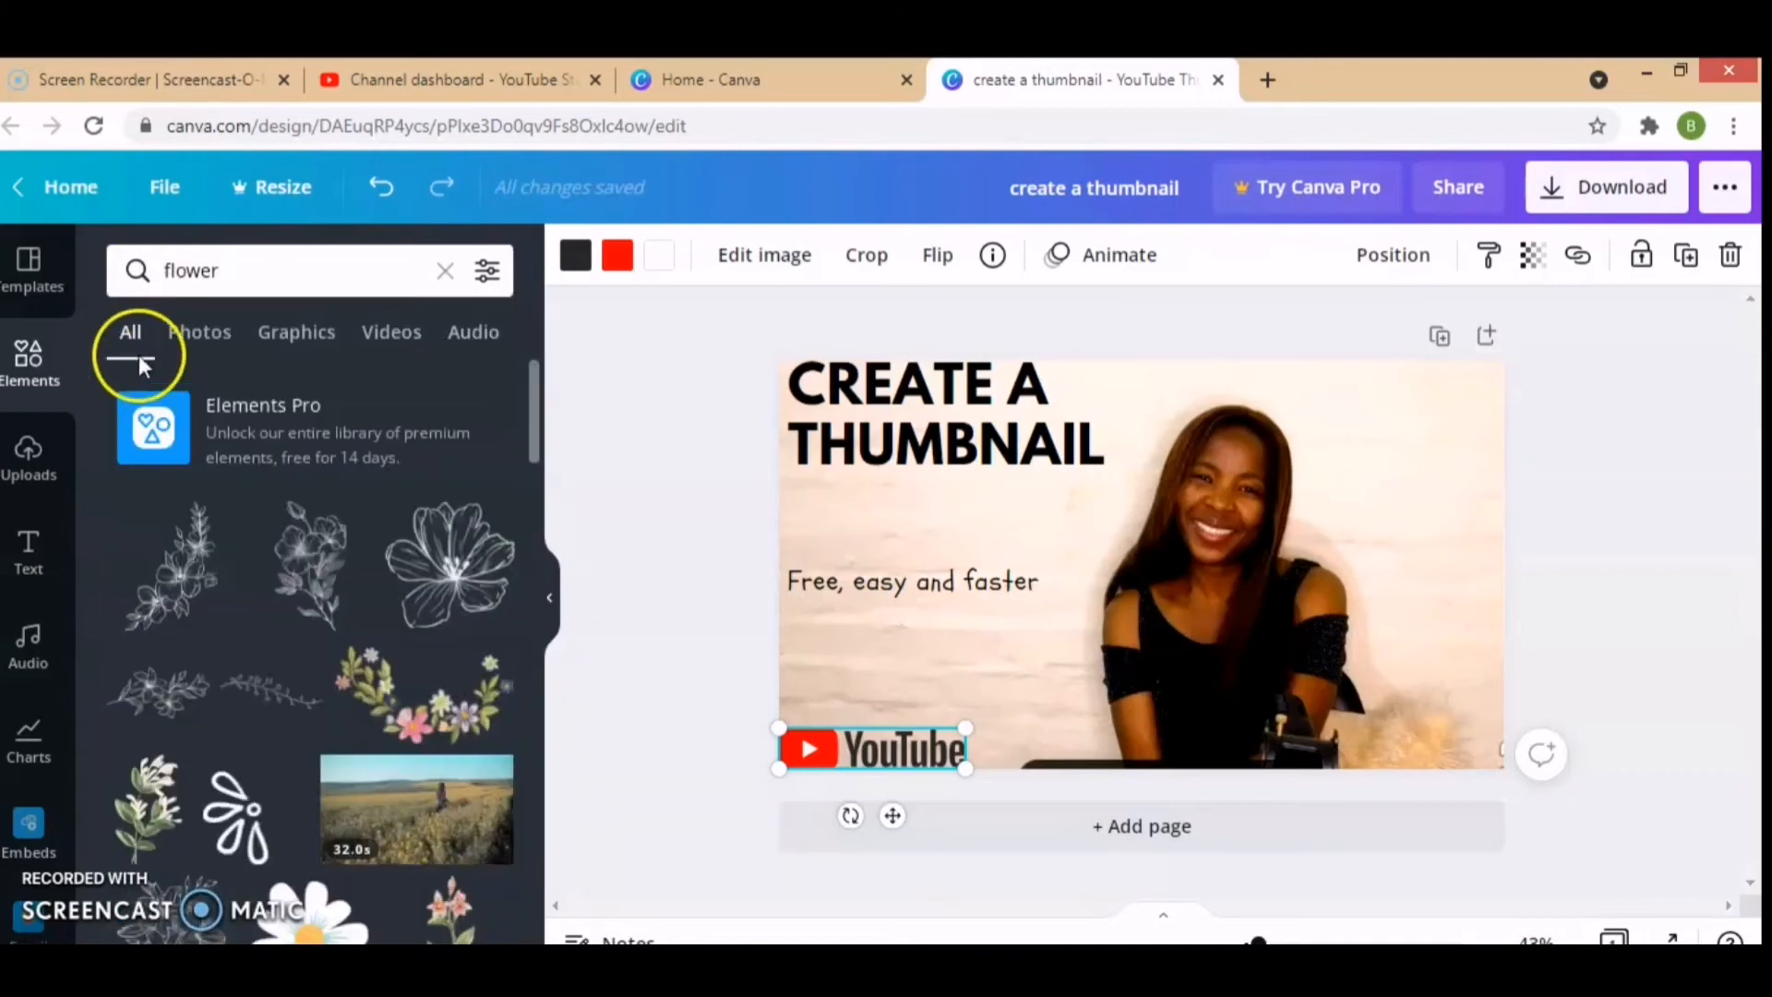
{"action": "left_click_drag", "start_coordinate": [537, 430], "coordinate": [539, 487]}
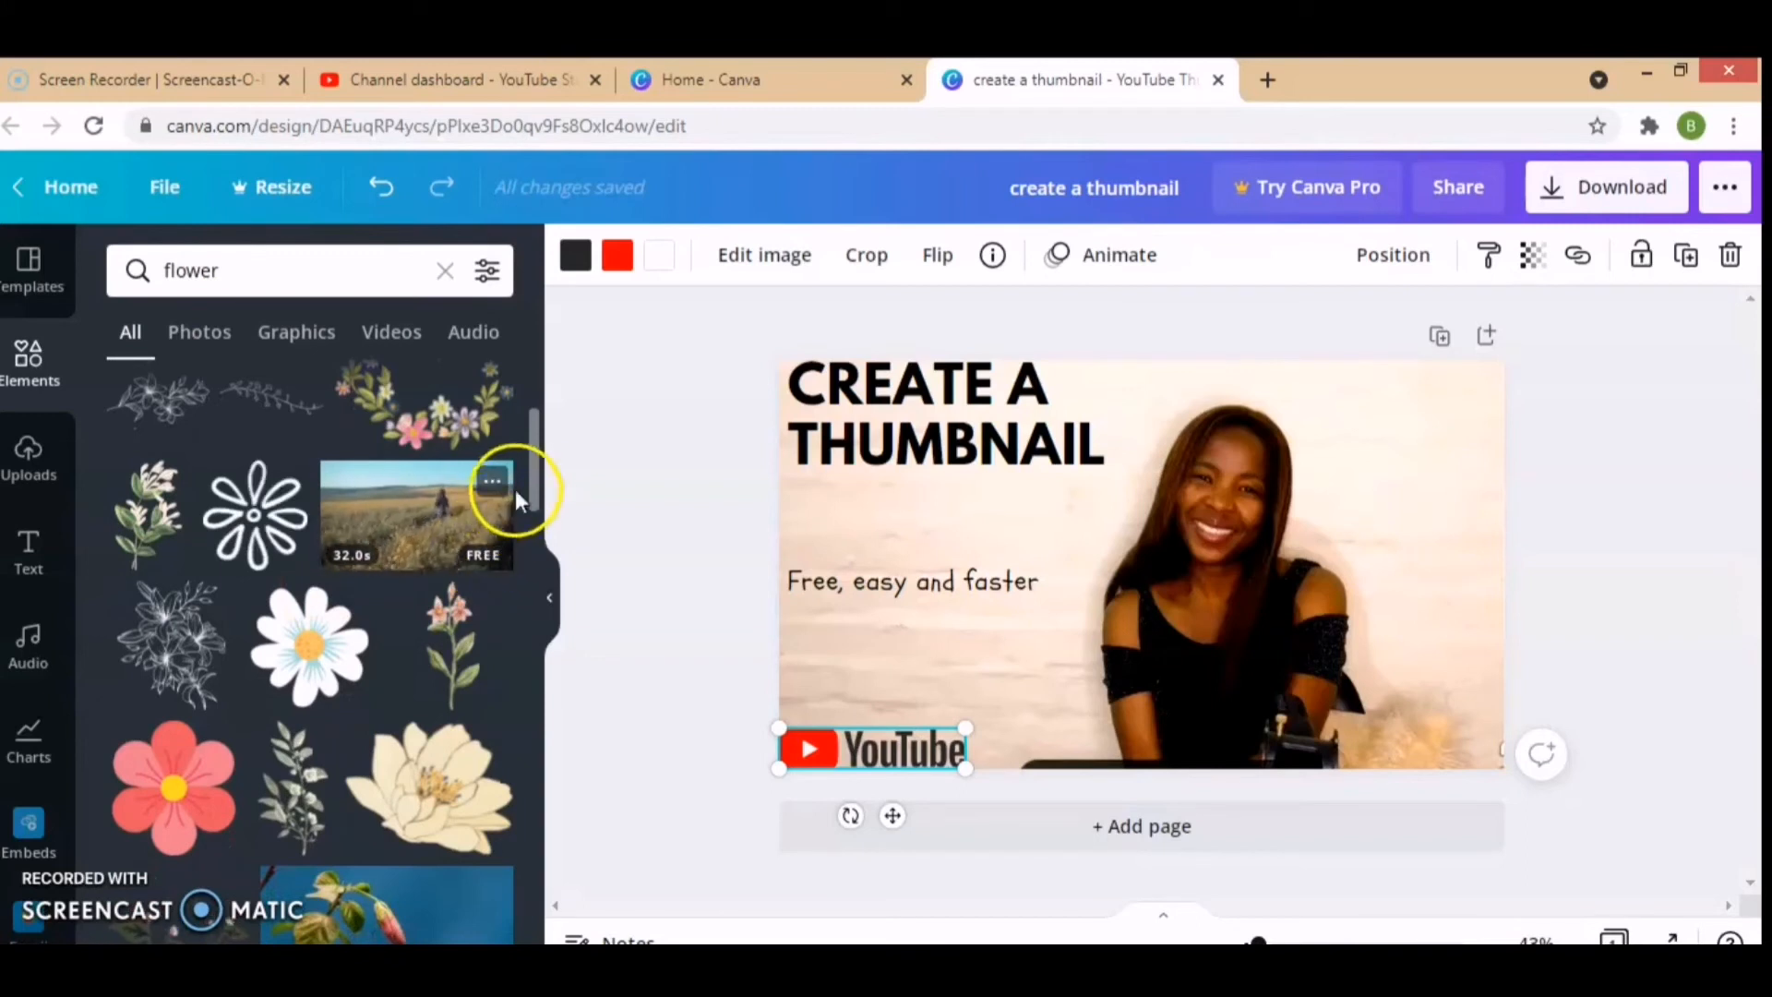
{"action": "left_click_drag", "start_coordinate": [532, 479], "coordinate": [545, 639]}
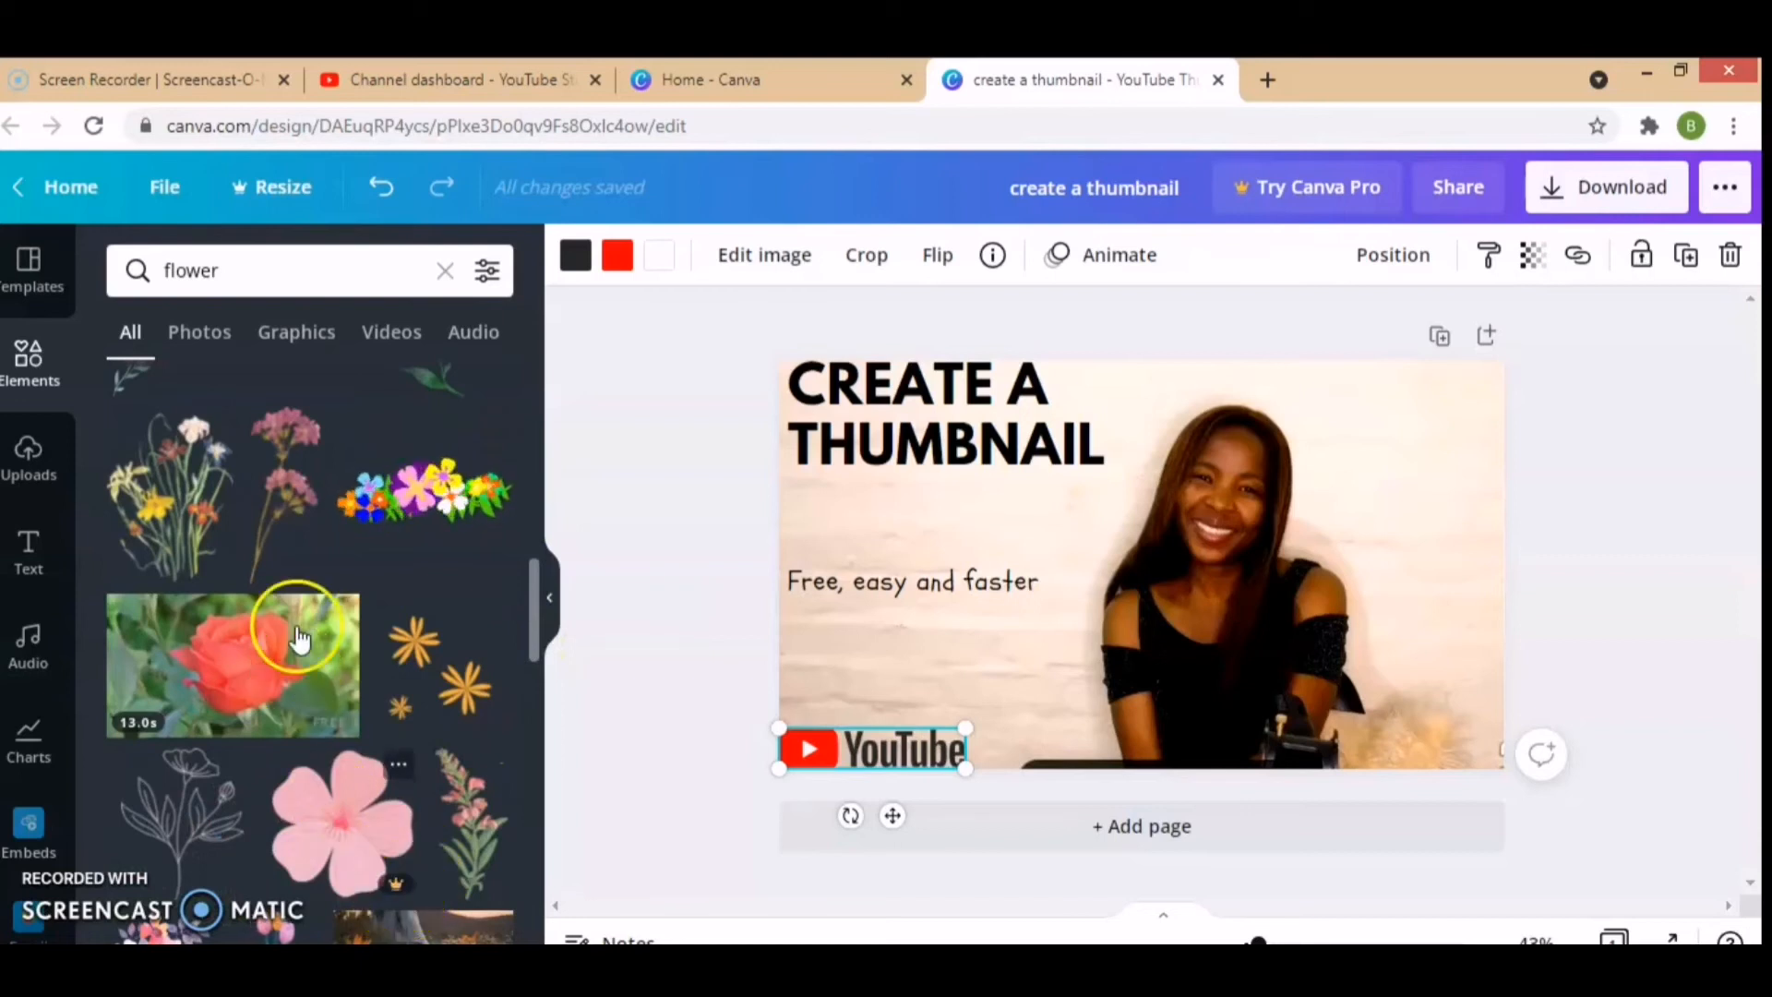
{"action": "left_click", "coordinate": [272, 508]}
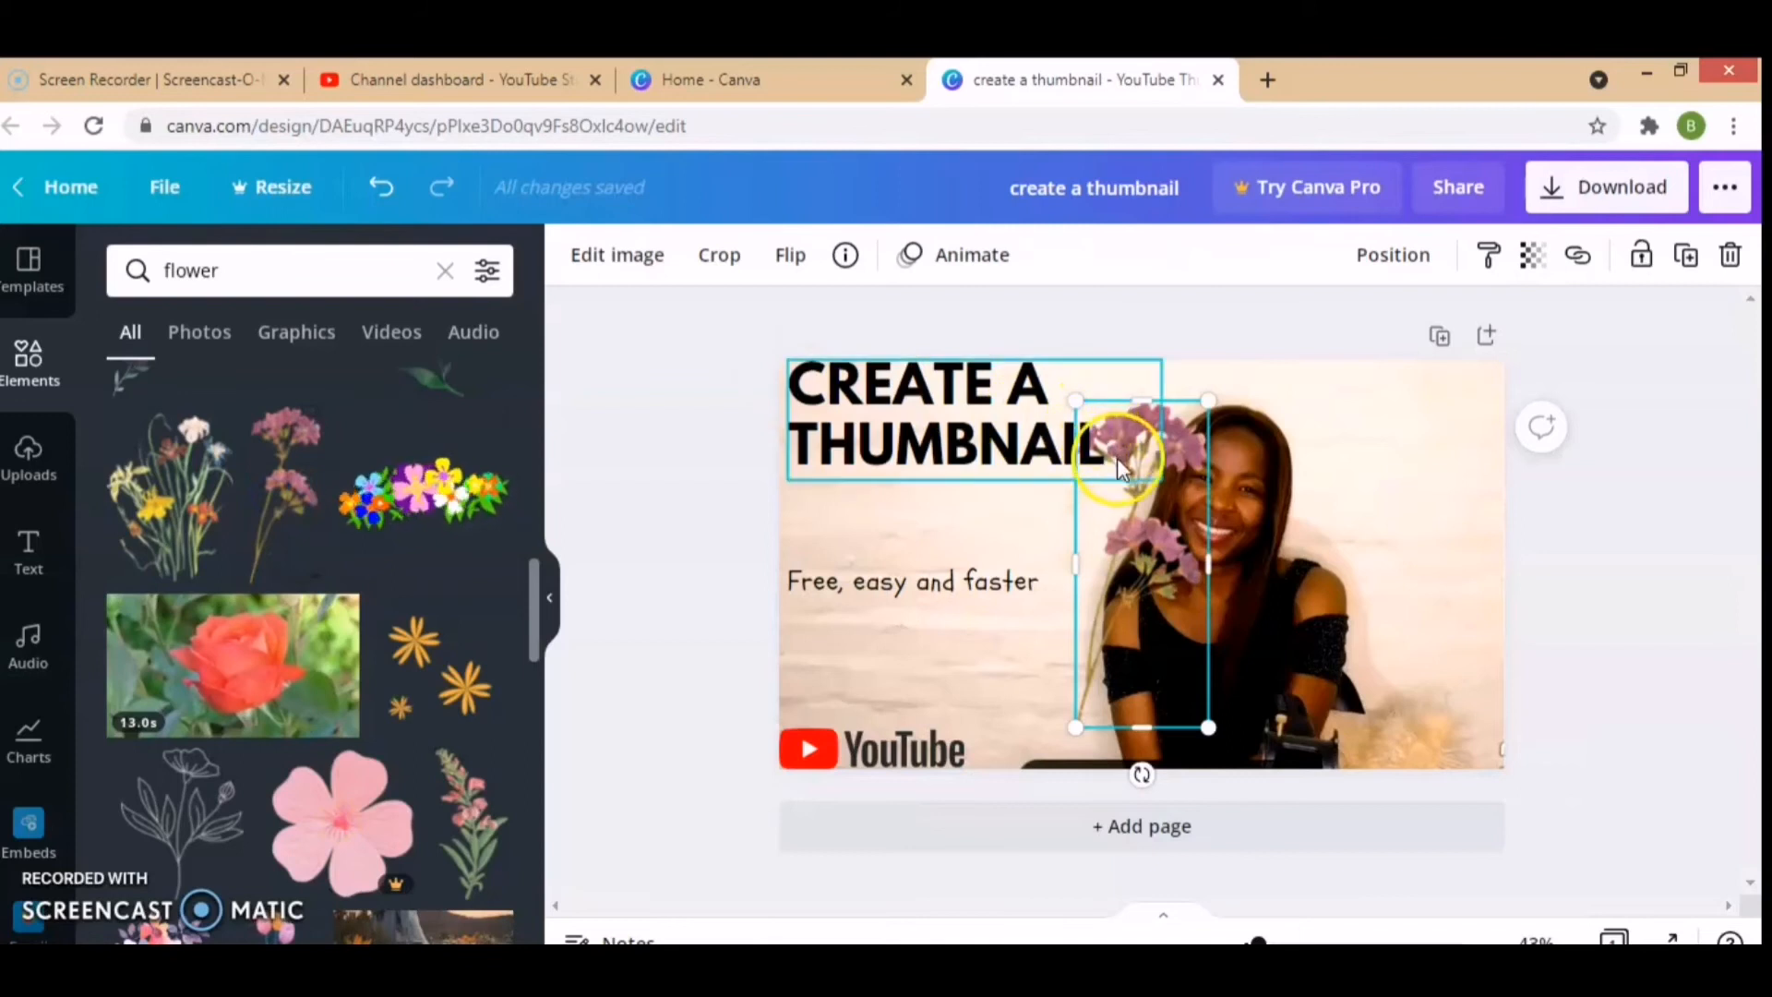
{"action": "left_click_drag", "start_coordinate": [1131, 504], "coordinate": [1418, 461]}
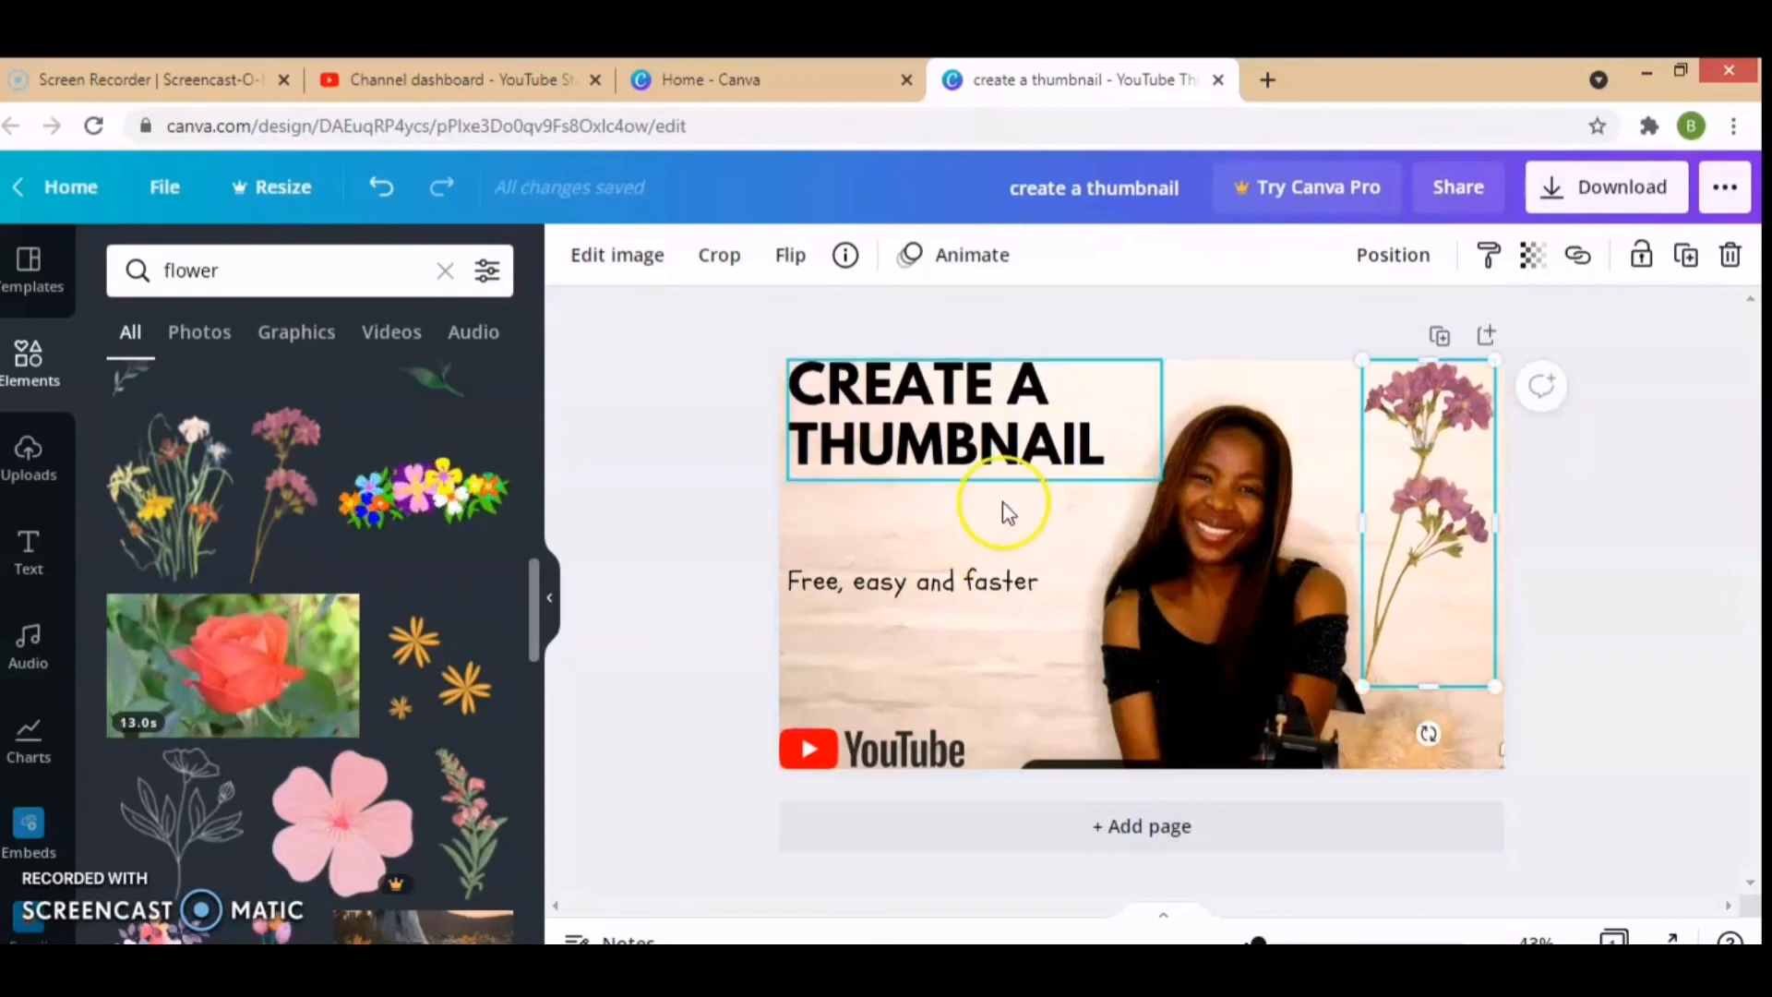
{"action": "left_click", "coordinate": [1206, 396]}
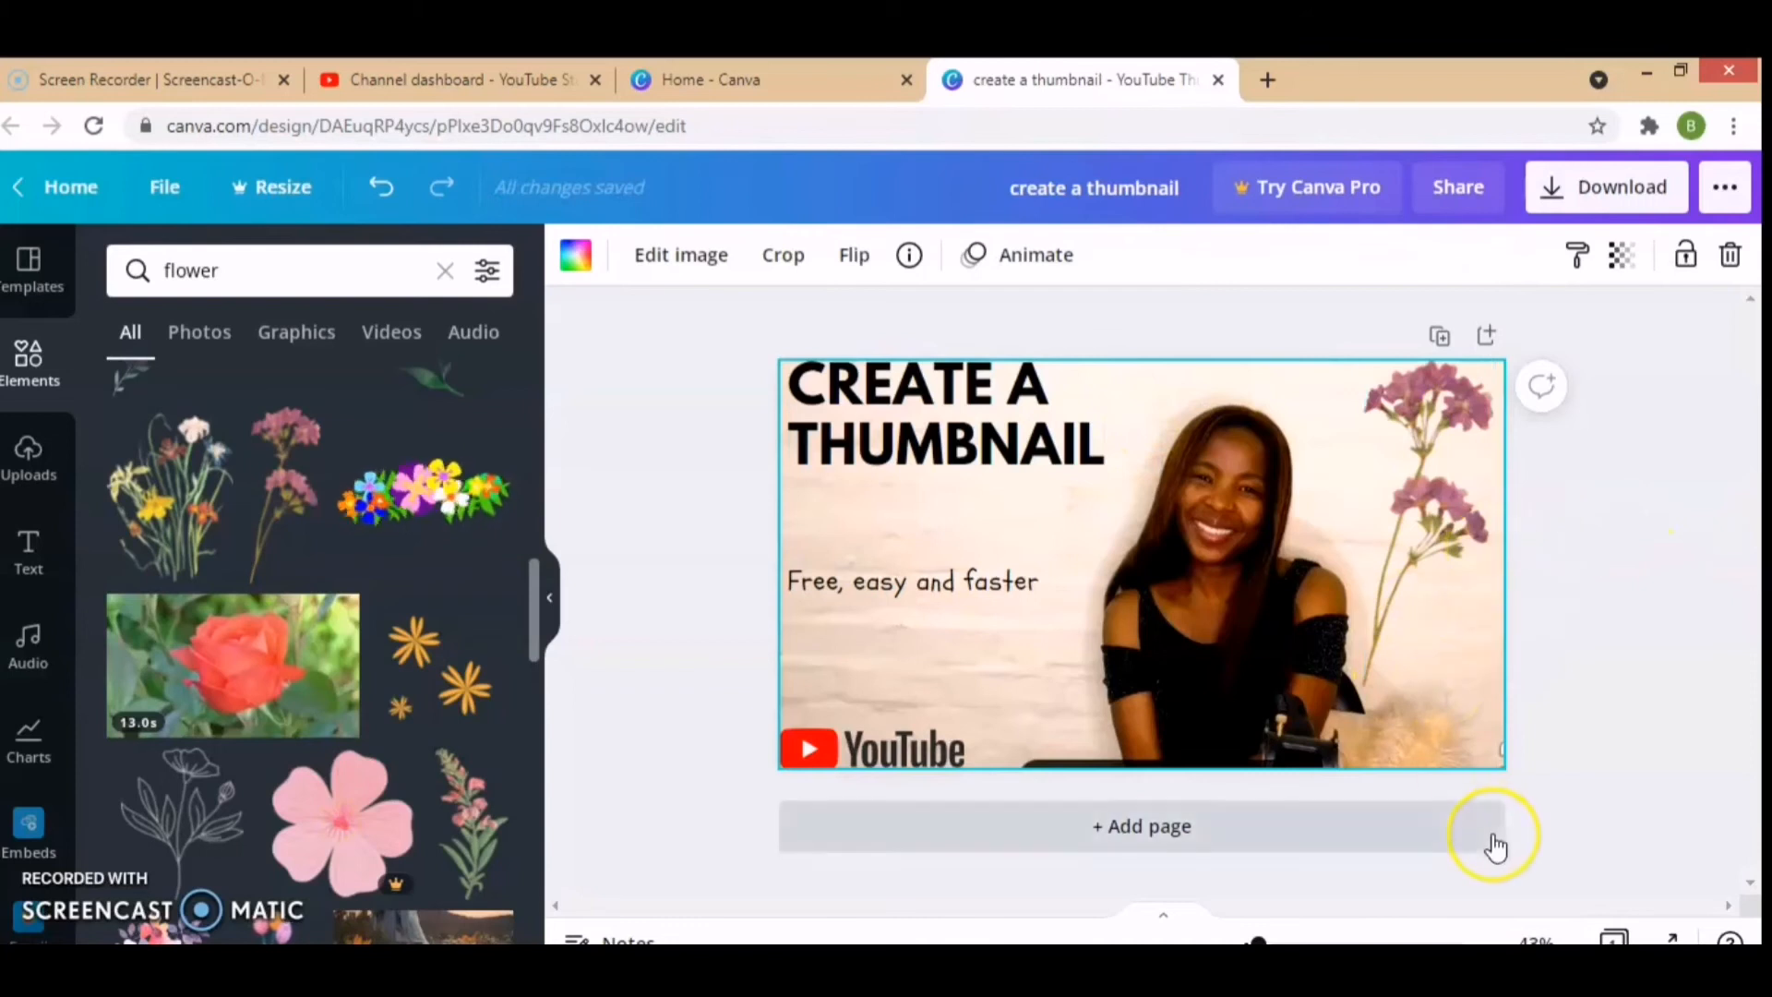
Step: Move the YouTube logo slightly up from the page's bottom edge
{"action": "left_click", "coordinate": [812, 750]}
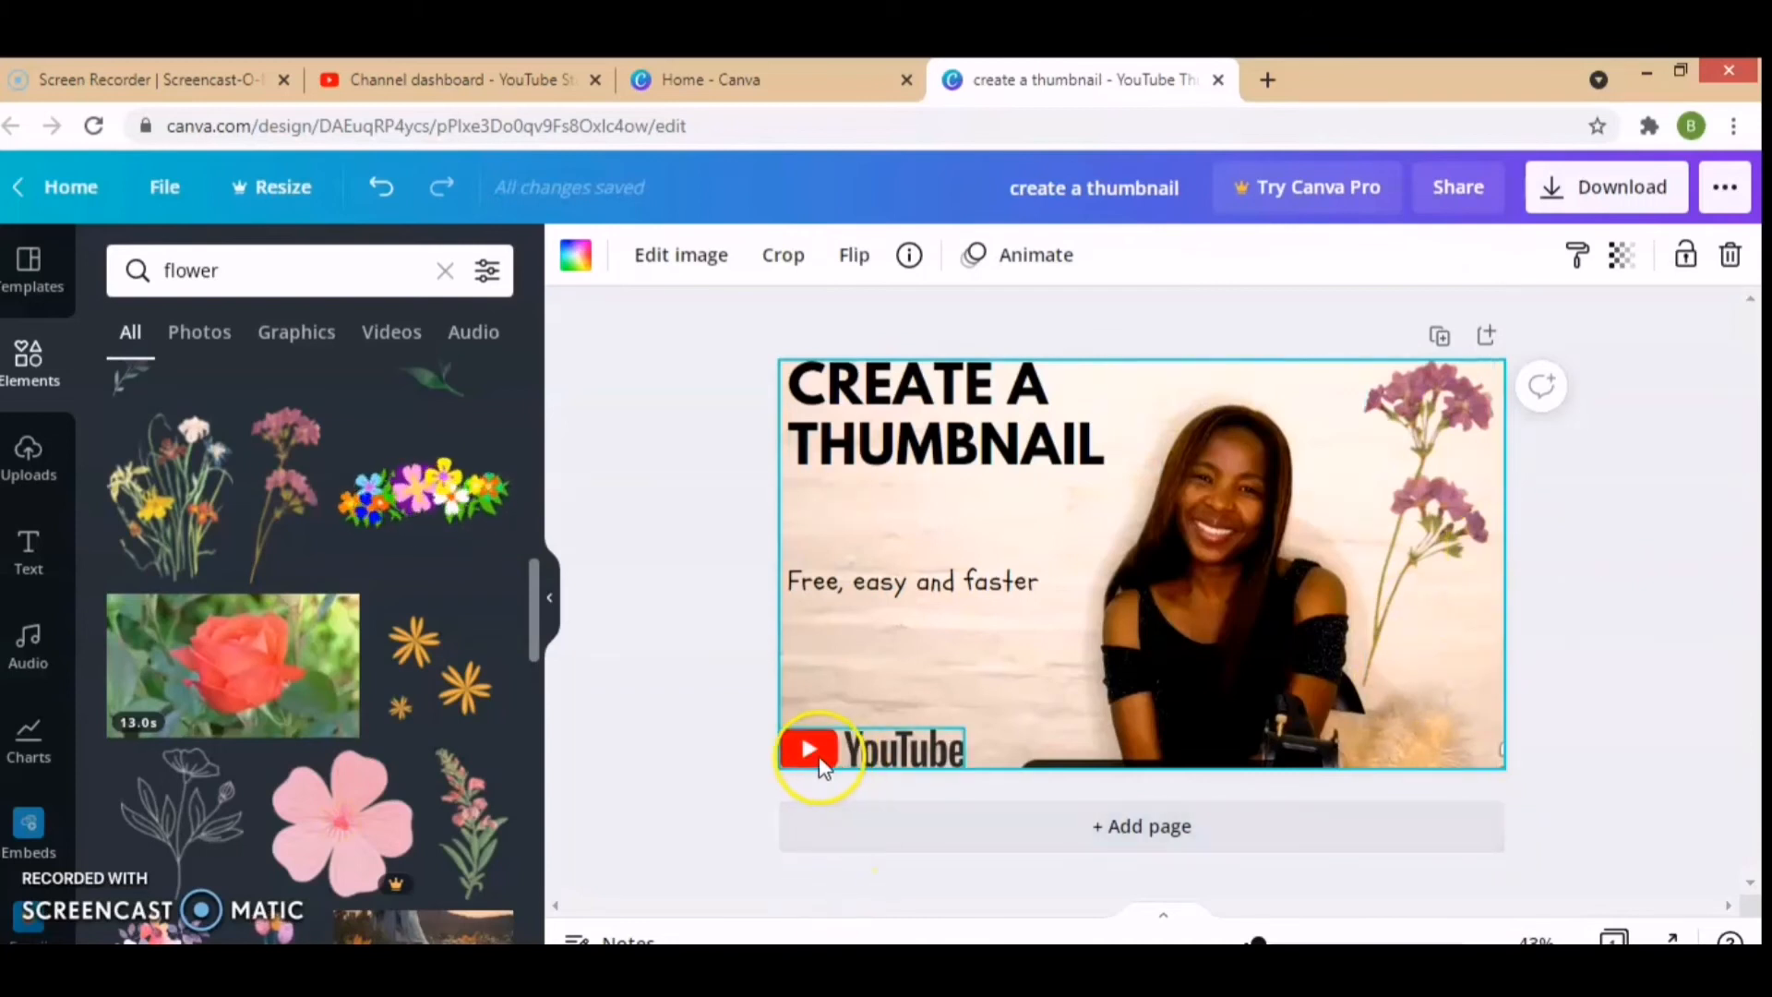
{"action": "left_click_drag", "start_coordinate": [816, 746], "coordinate": [812, 735]}
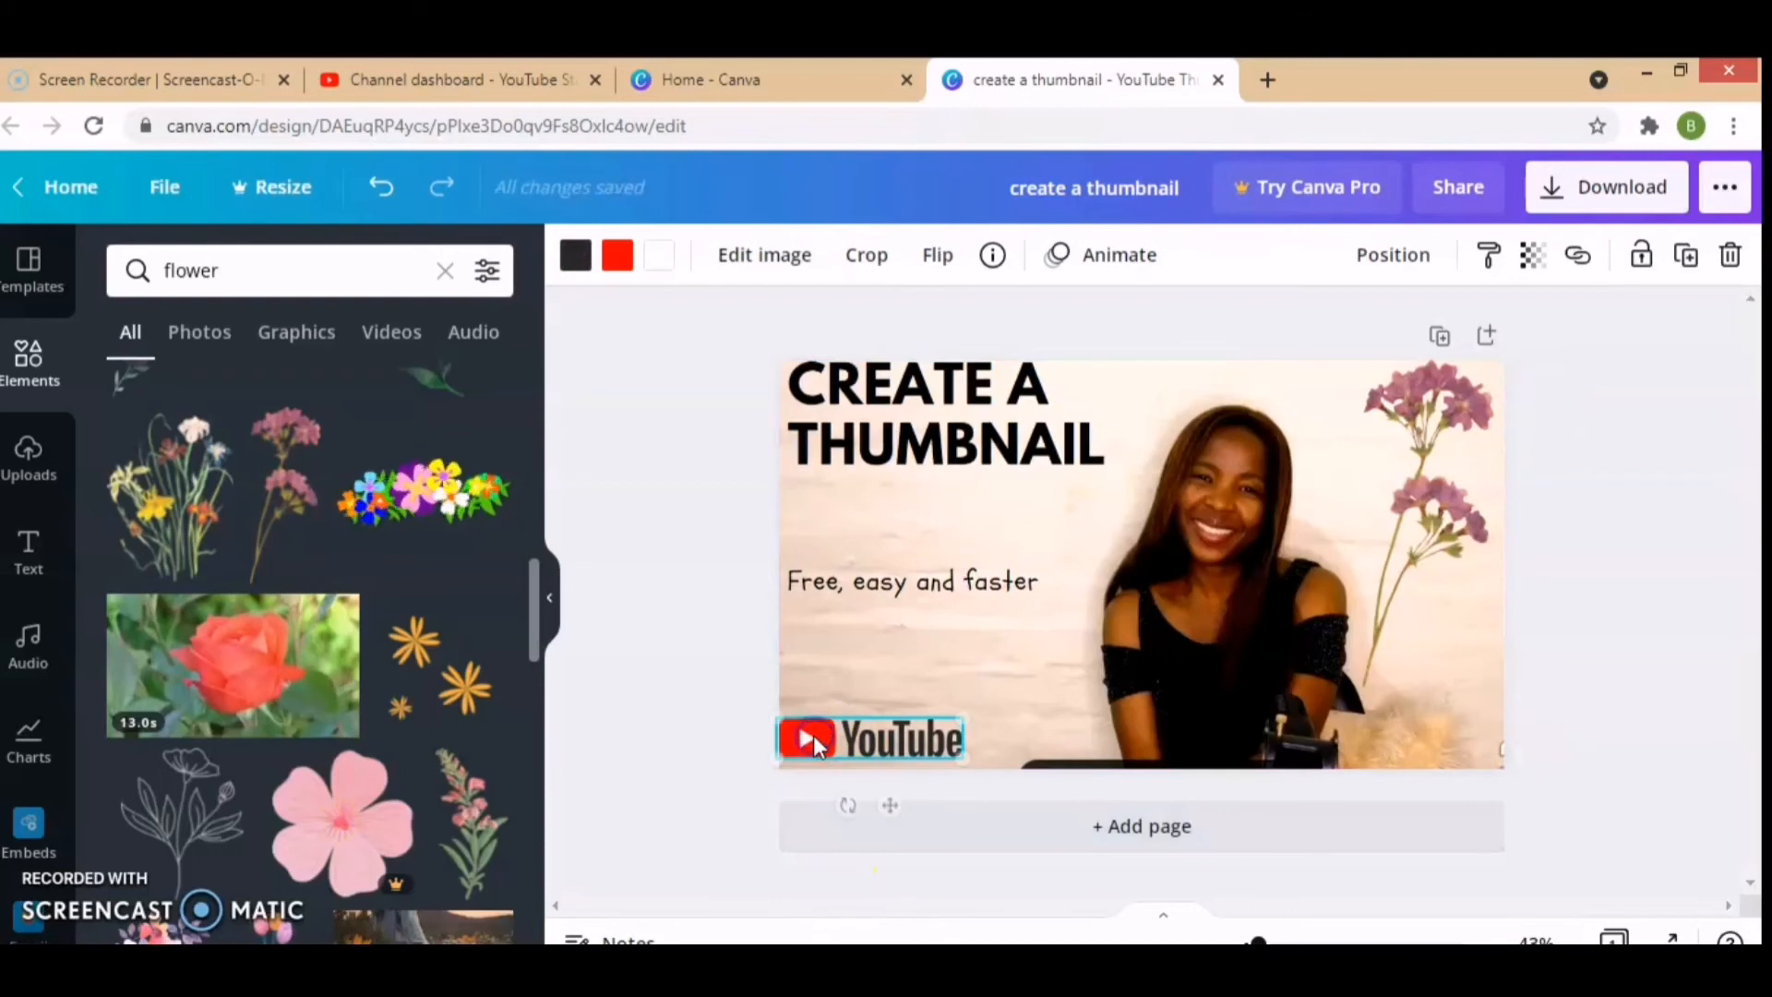
{"action": "left_click", "coordinate": [978, 666]}
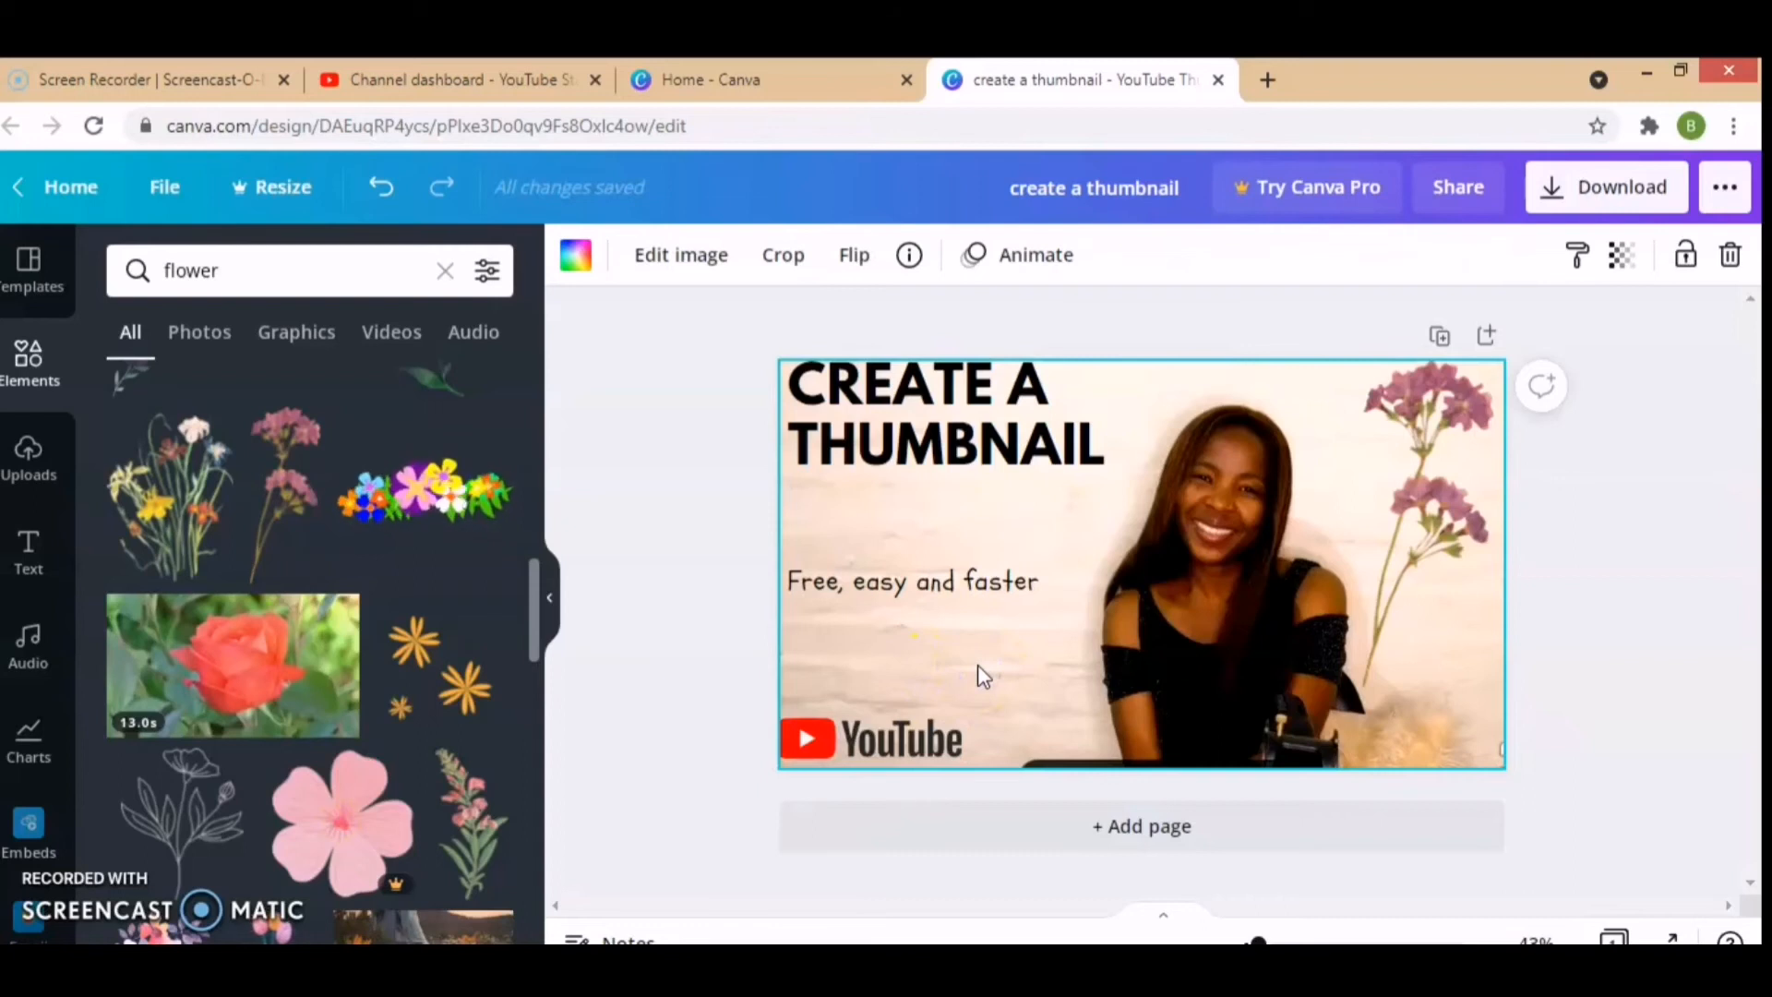
Step: Download the thumbnail design as a PNG and dismiss the saved-design message
{"action": "left_click", "coordinate": [1576, 190]}
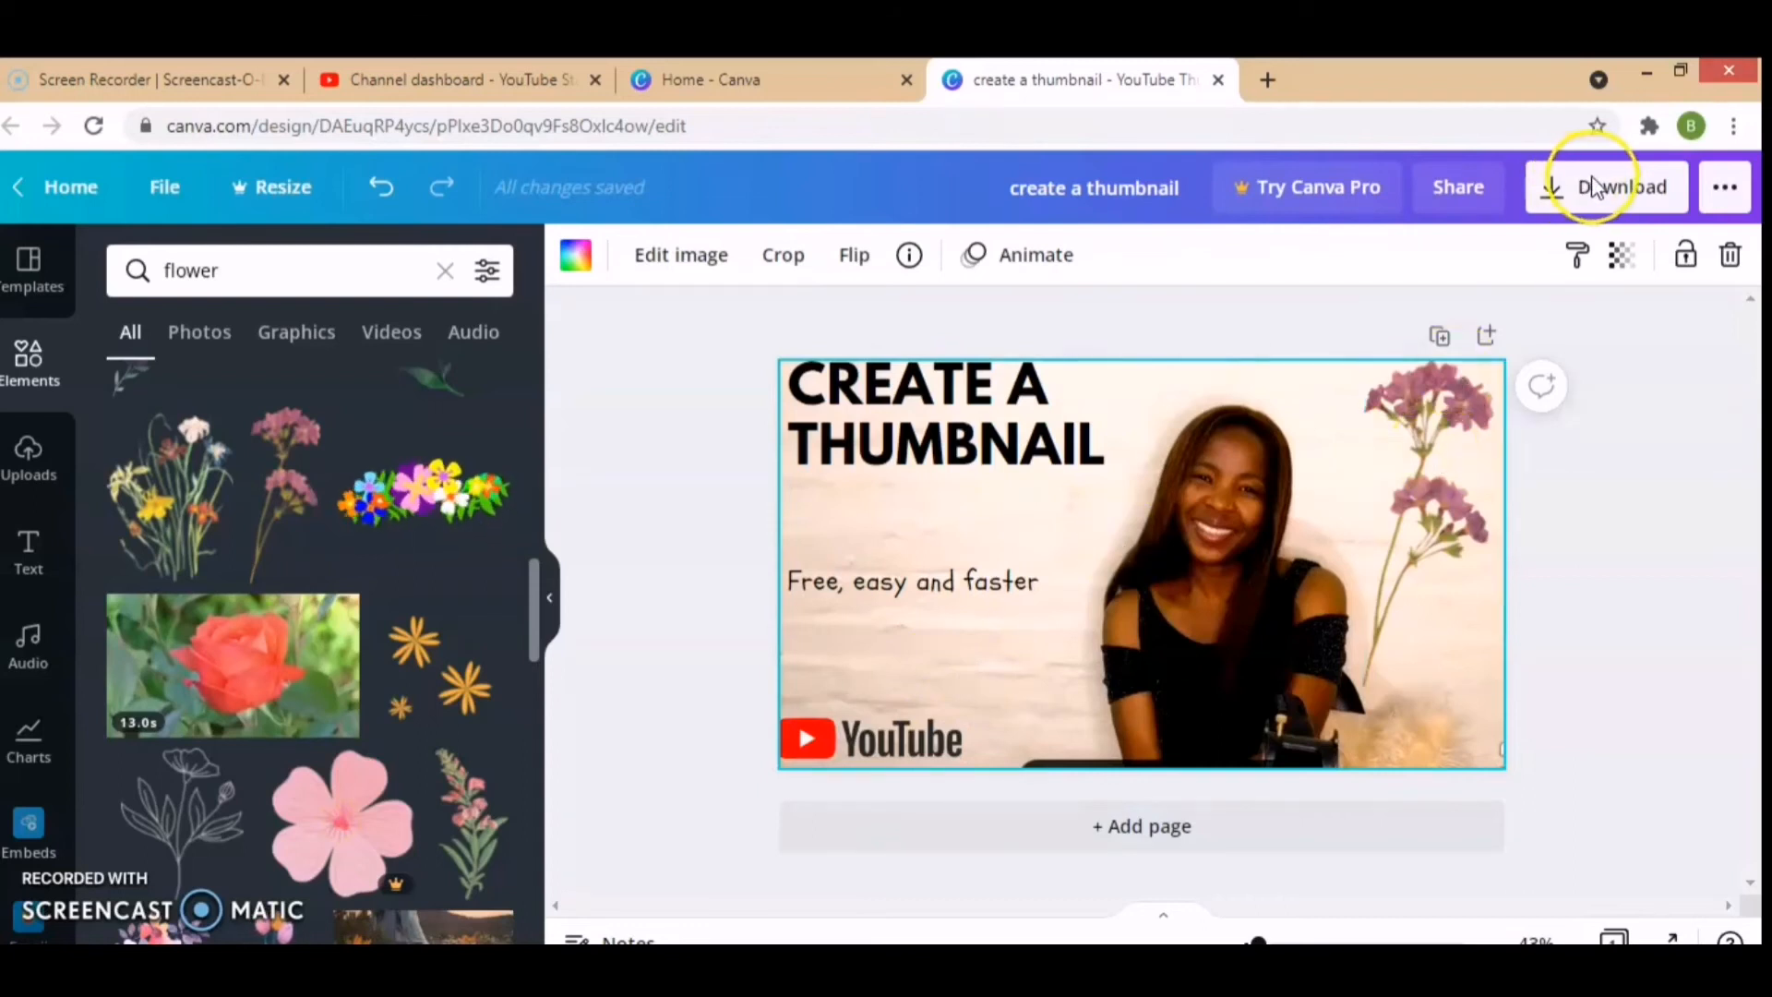
{"action": "left_click", "coordinate": [1581, 188]}
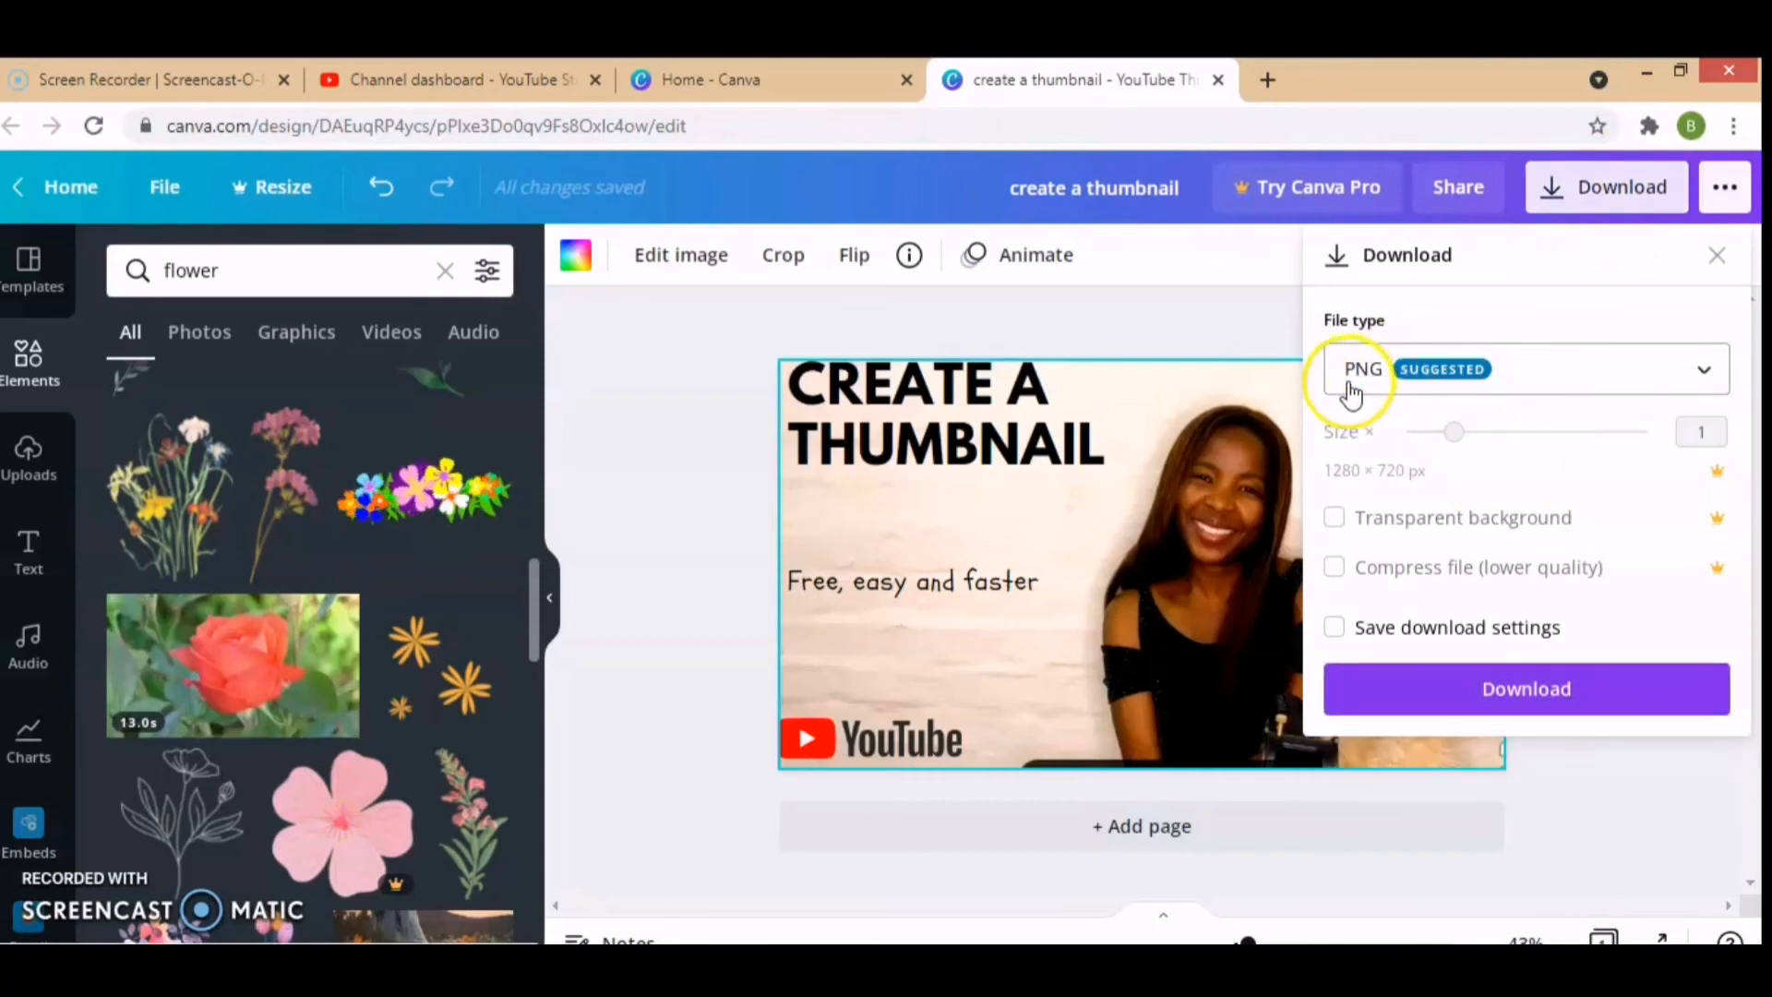
{"action": "left_click", "coordinate": [1486, 694]}
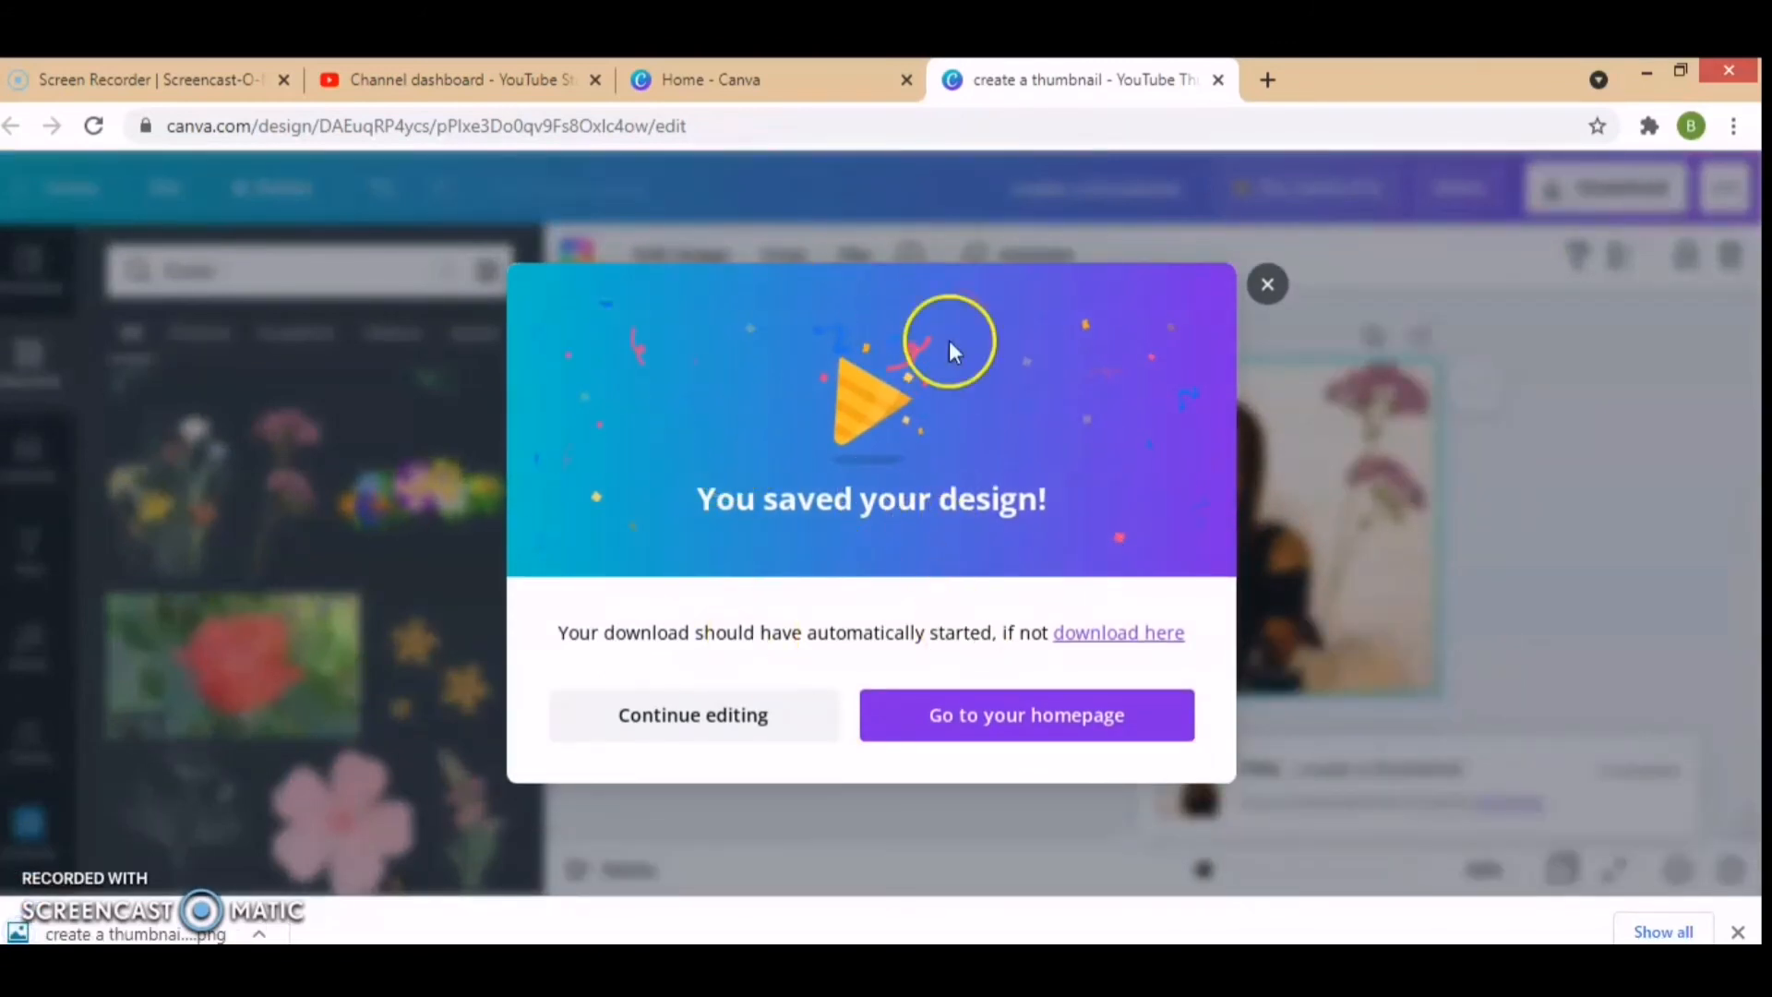
{"action": "left_click", "coordinate": [1270, 286]}
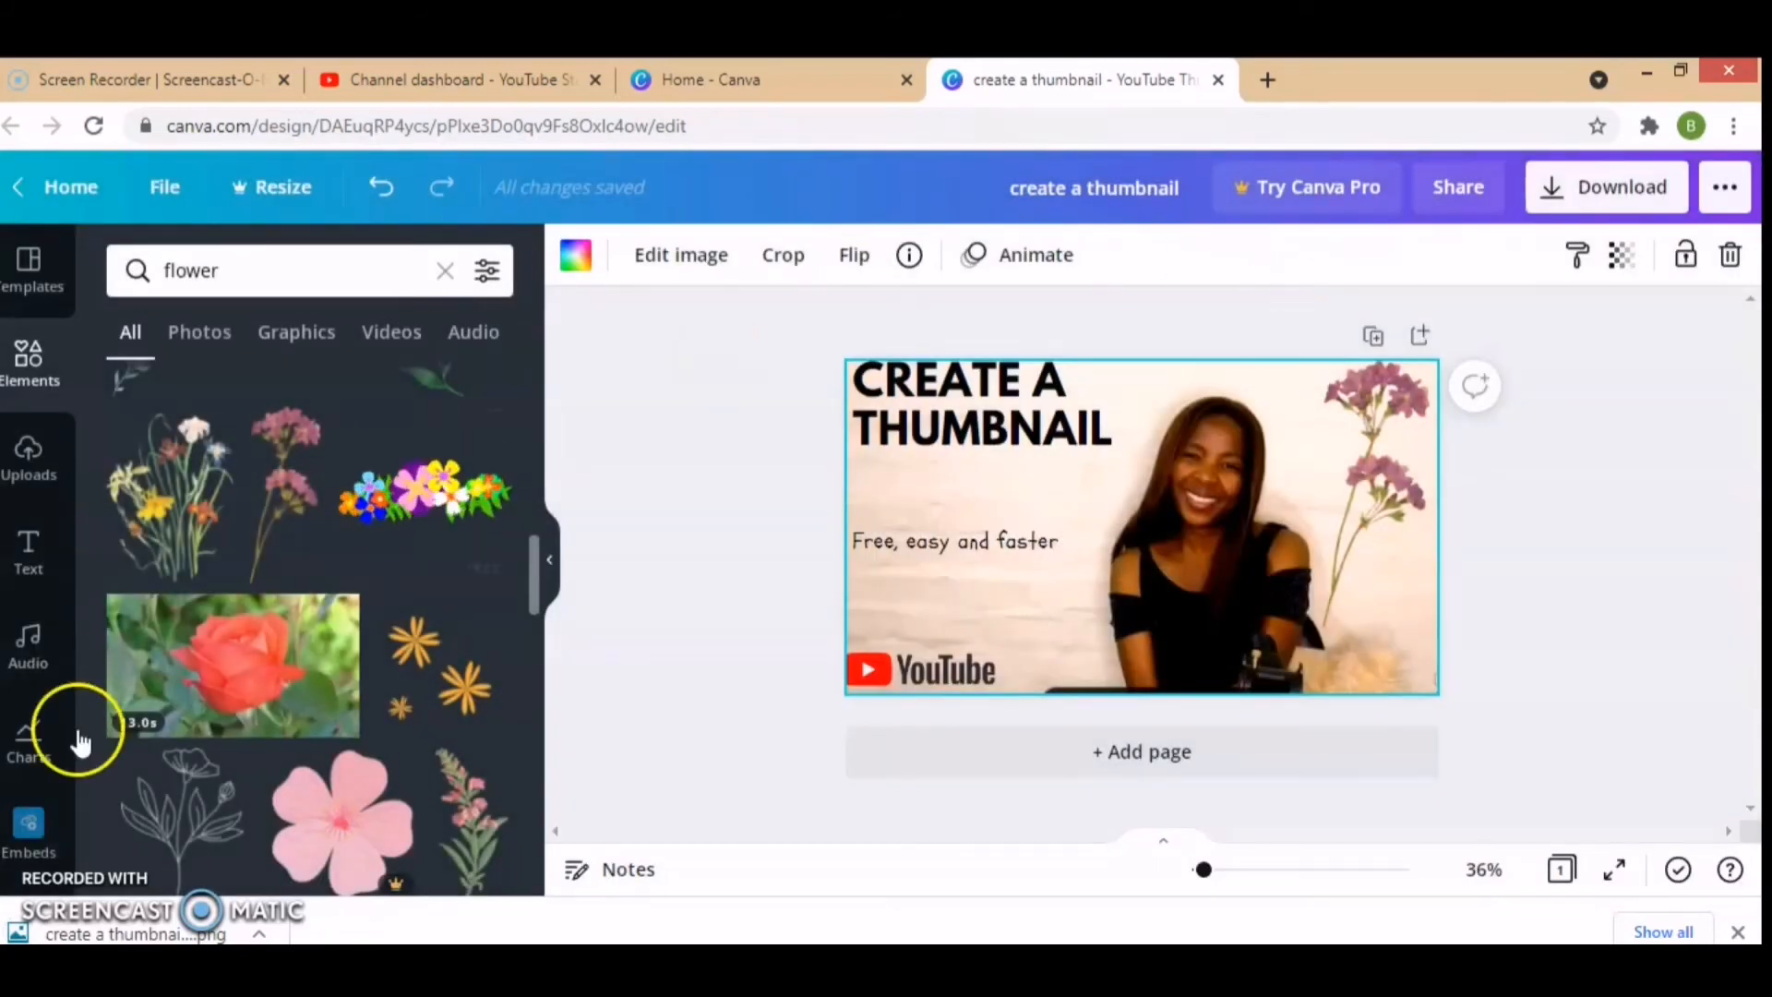
Step: Switch to YouTube Studio and upload the video 002.mp4 from the "003 YouTube" folder
{"action": "left_click", "coordinate": [452, 79]}
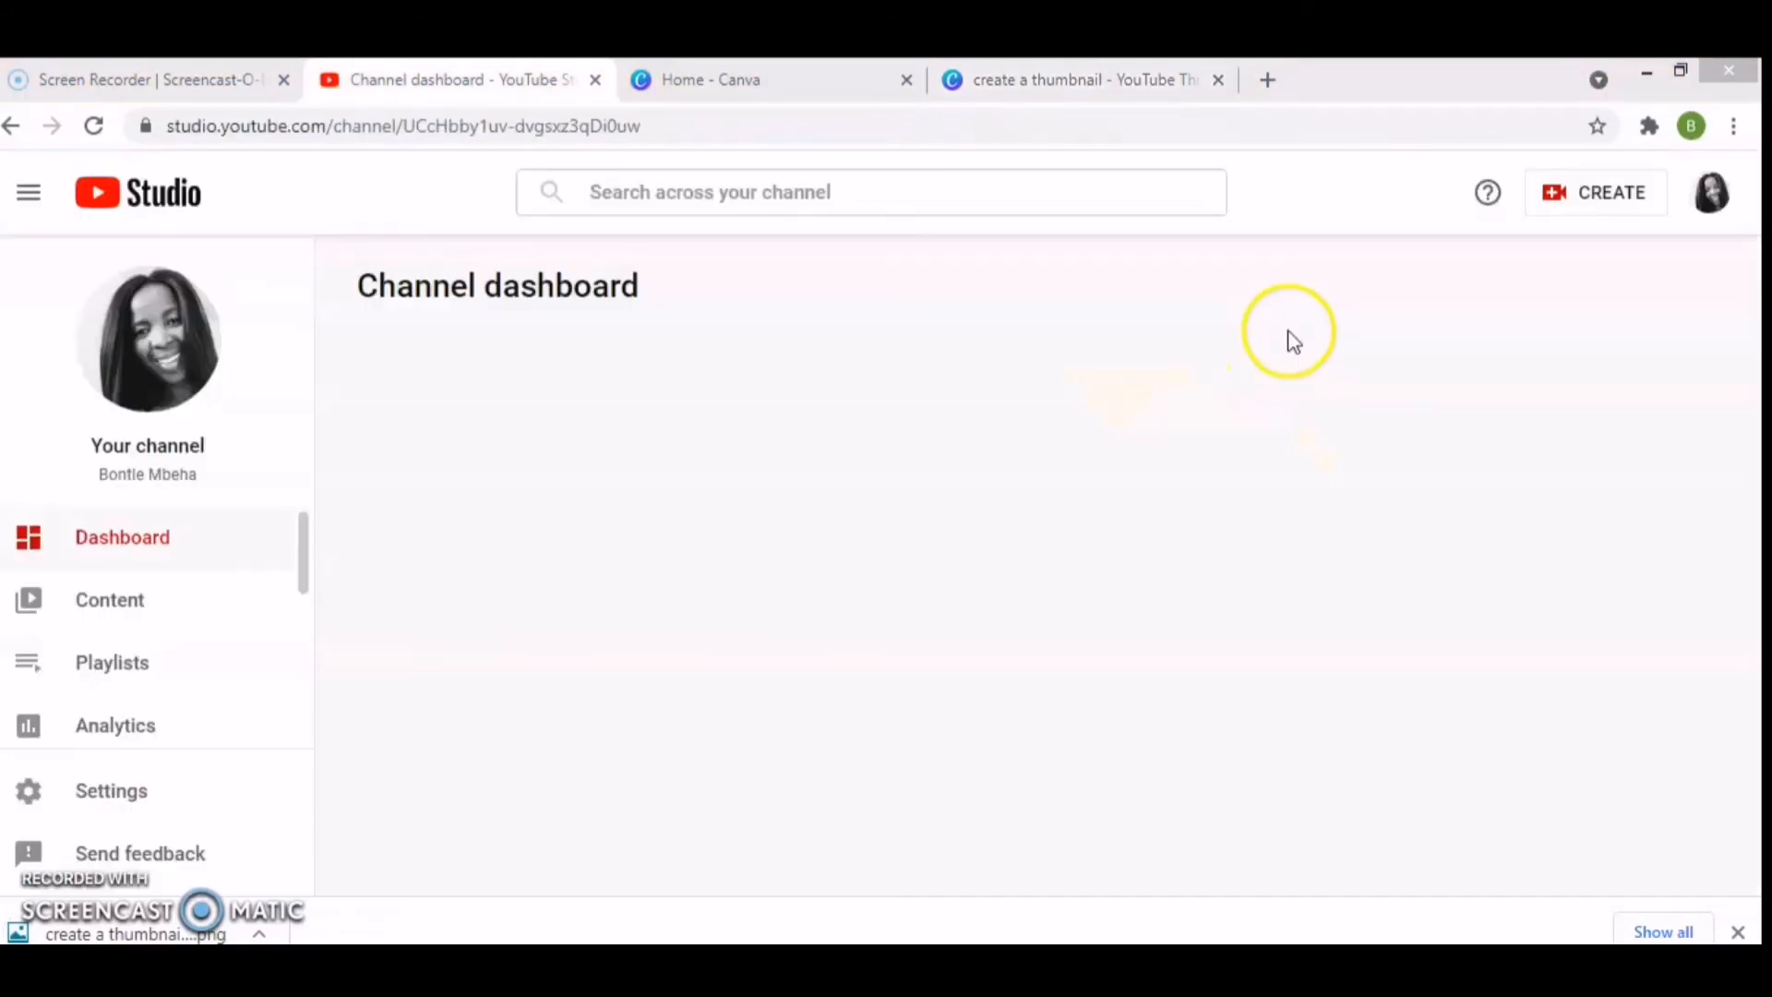
{"action": "left_click", "coordinate": [1587, 199]}
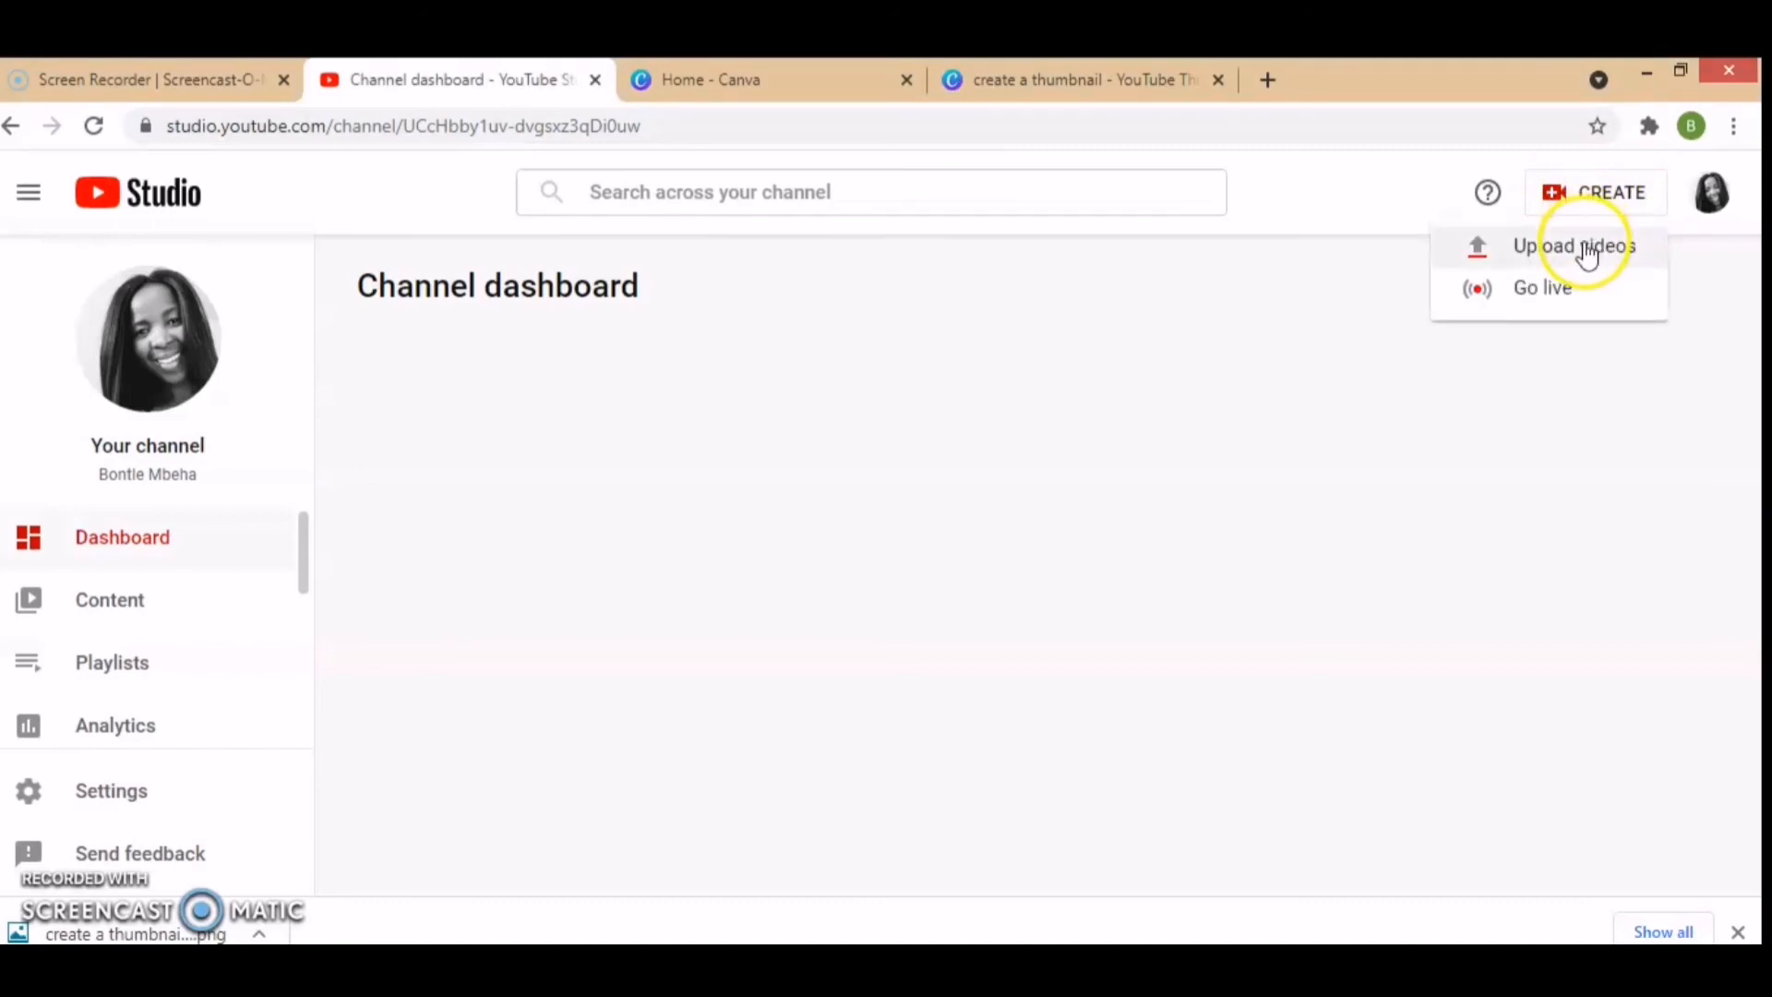
{"action": "left_click", "coordinate": [1588, 249]}
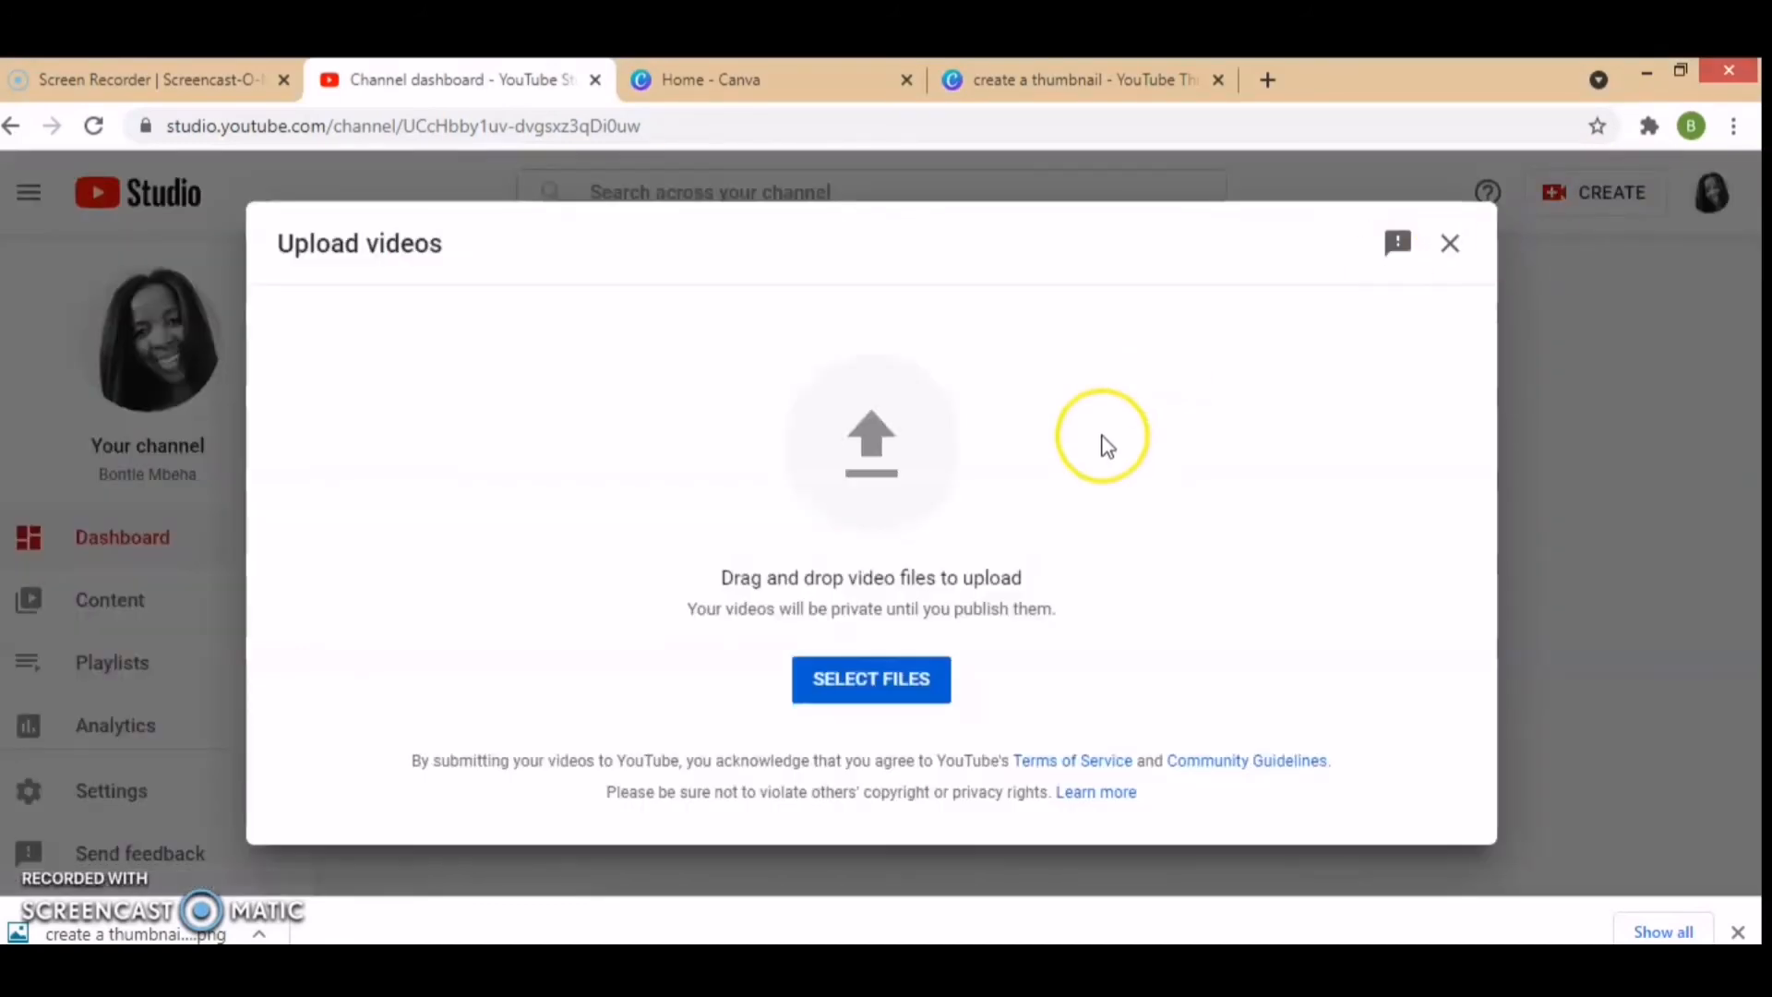
{"action": "left_click", "coordinate": [868, 685]}
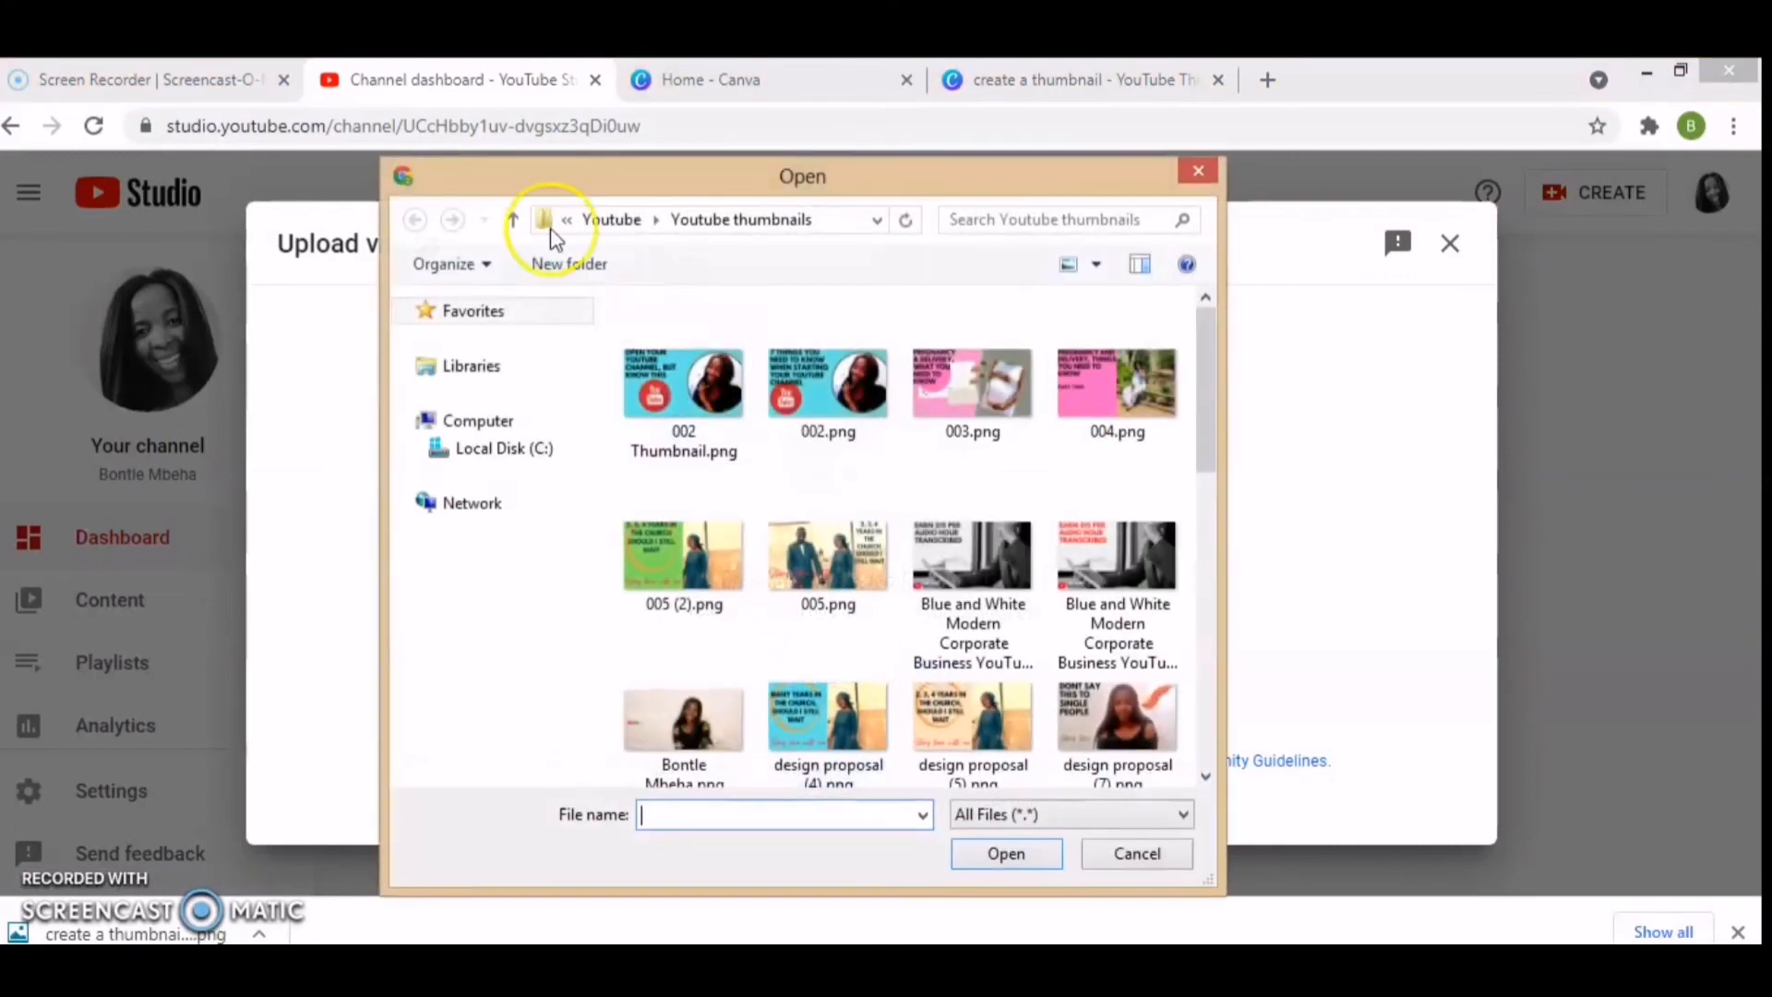
{"action": "left_click", "coordinate": [513, 220]}
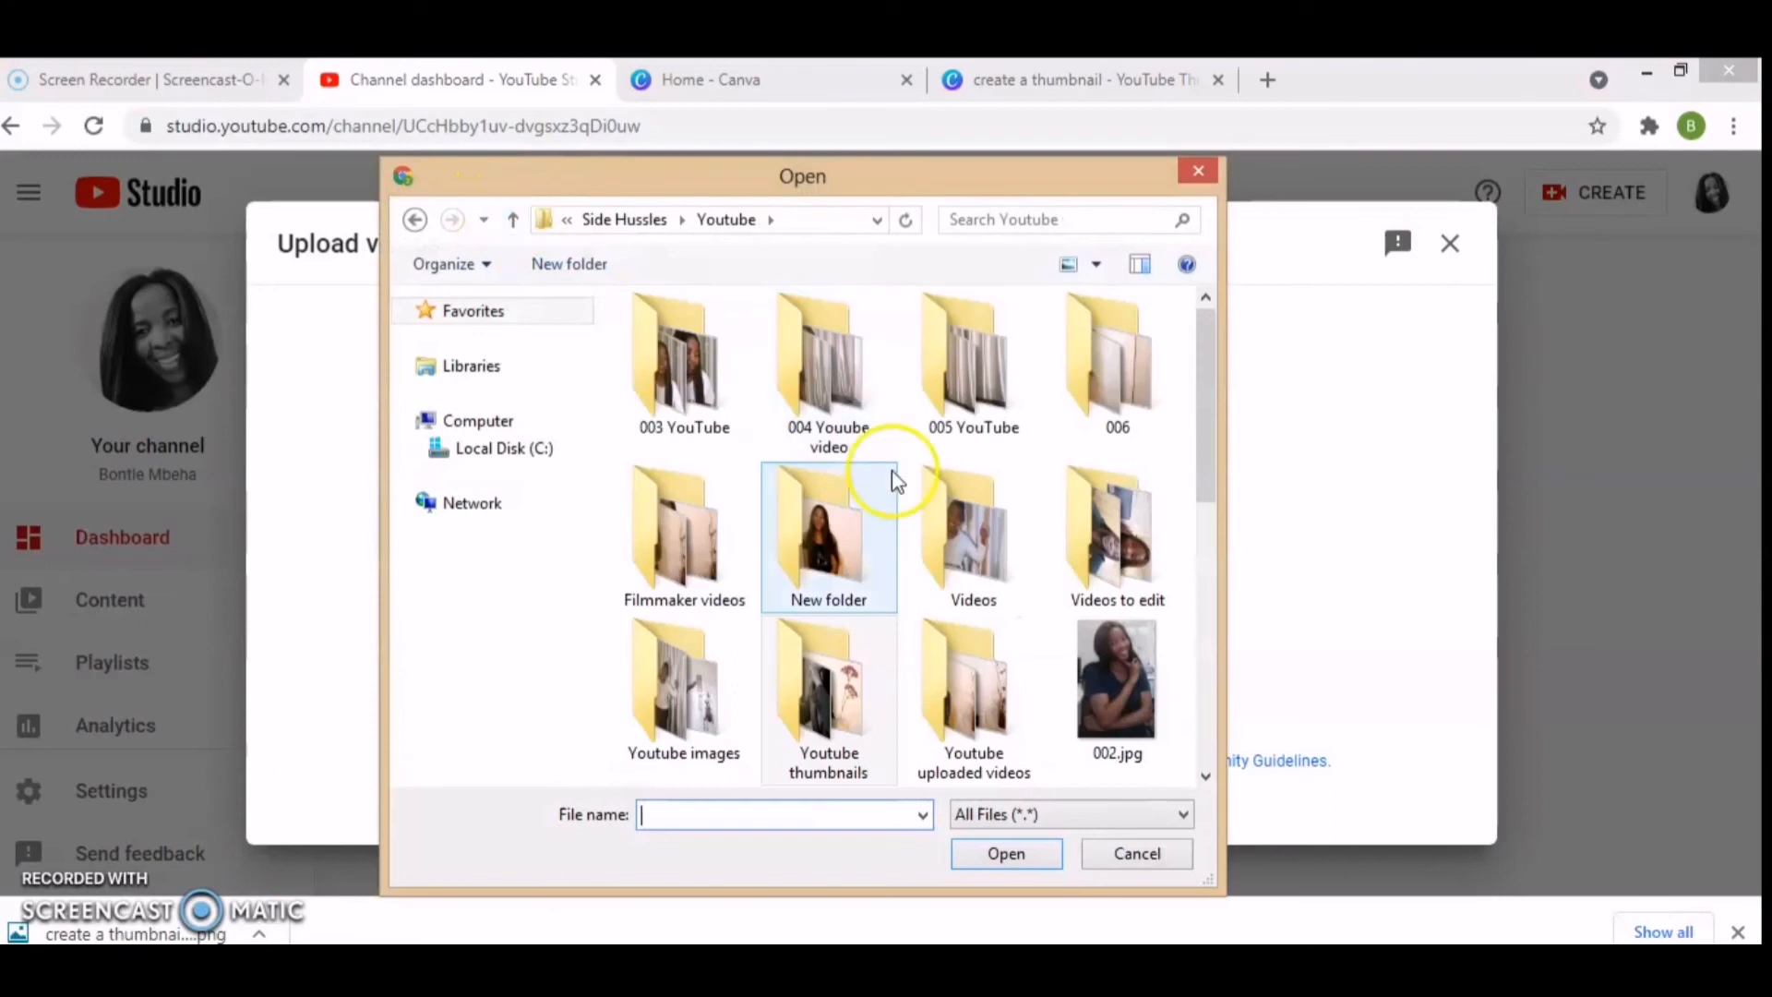
{"action": "left_click", "coordinate": [833, 398]}
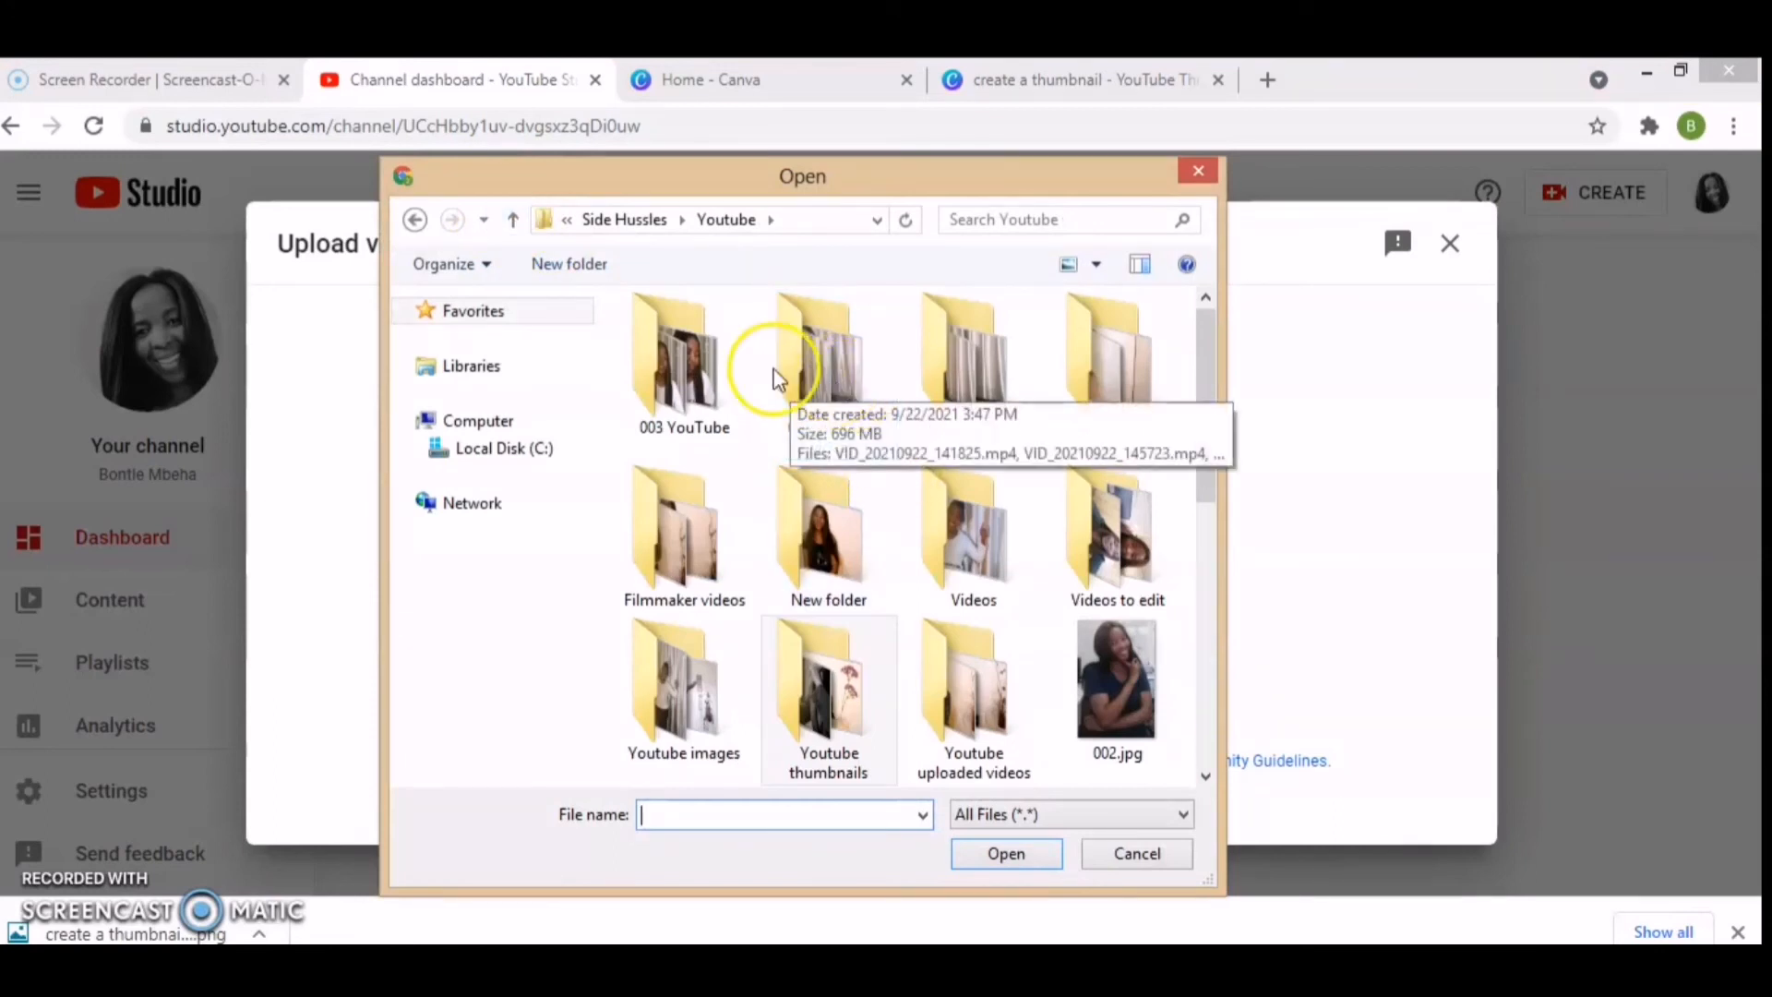
{"action": "double_click", "coordinate": [696, 363]}
{"action": "left_click", "coordinate": [680, 363]}
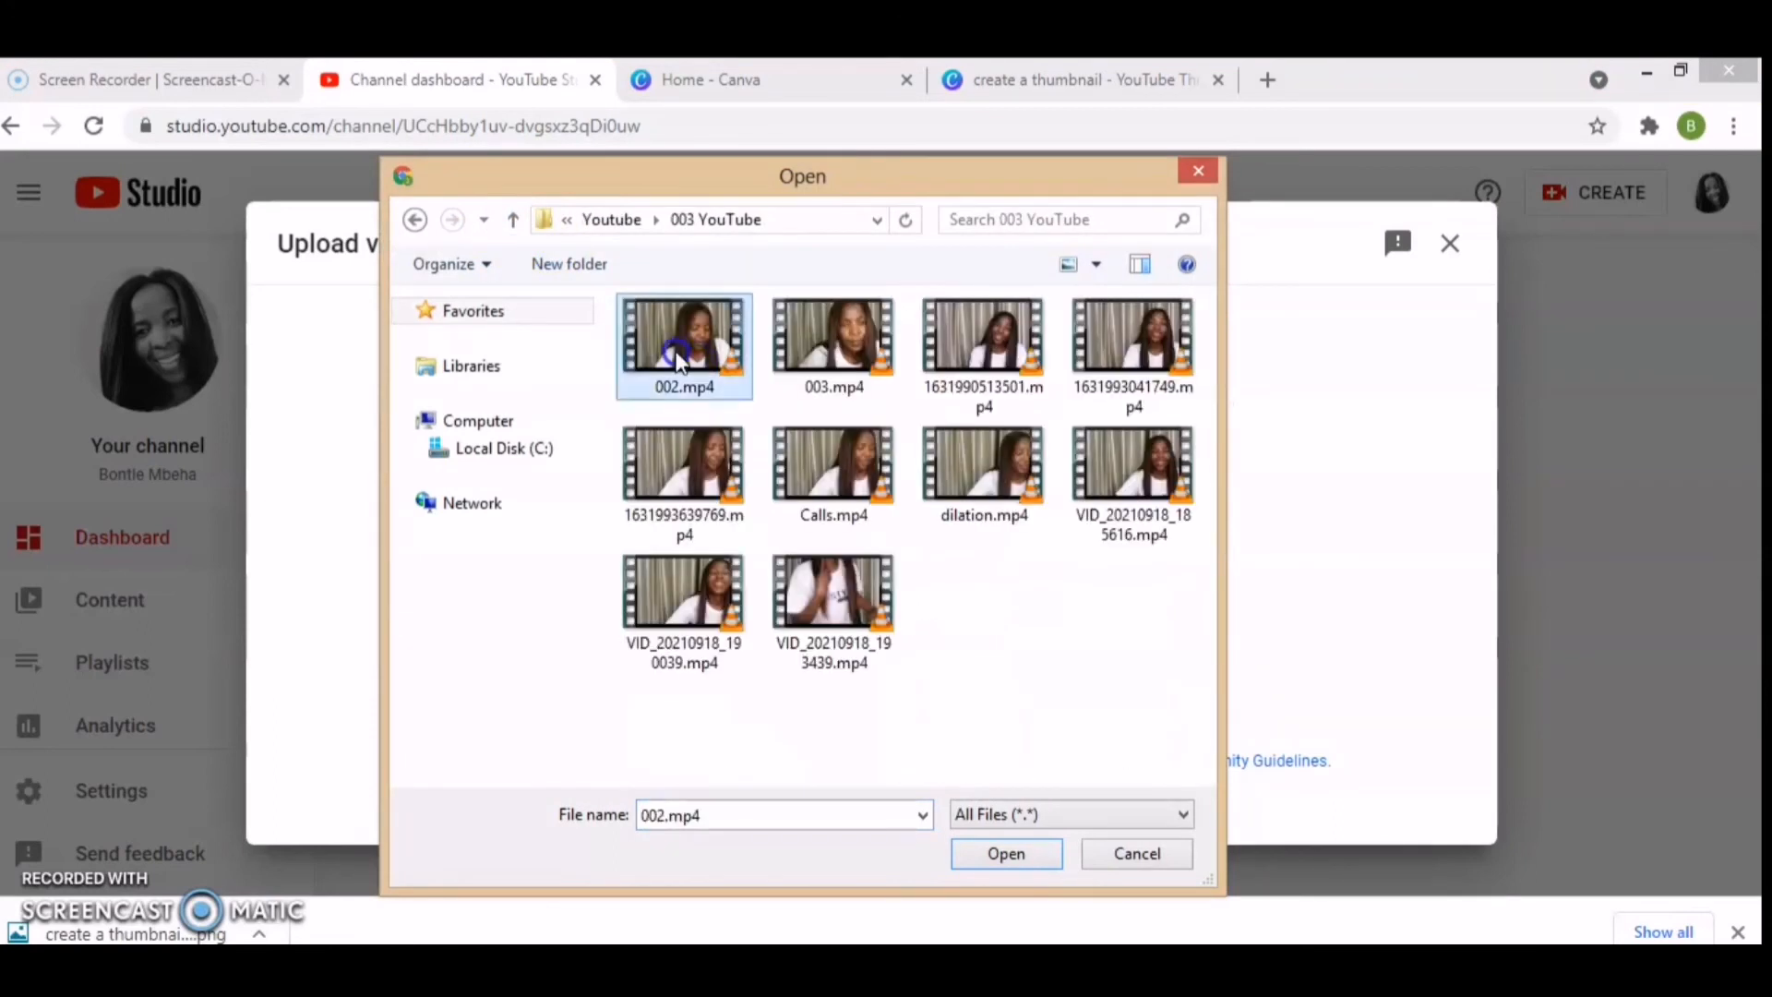
{"action": "left_click", "coordinate": [1008, 854]}
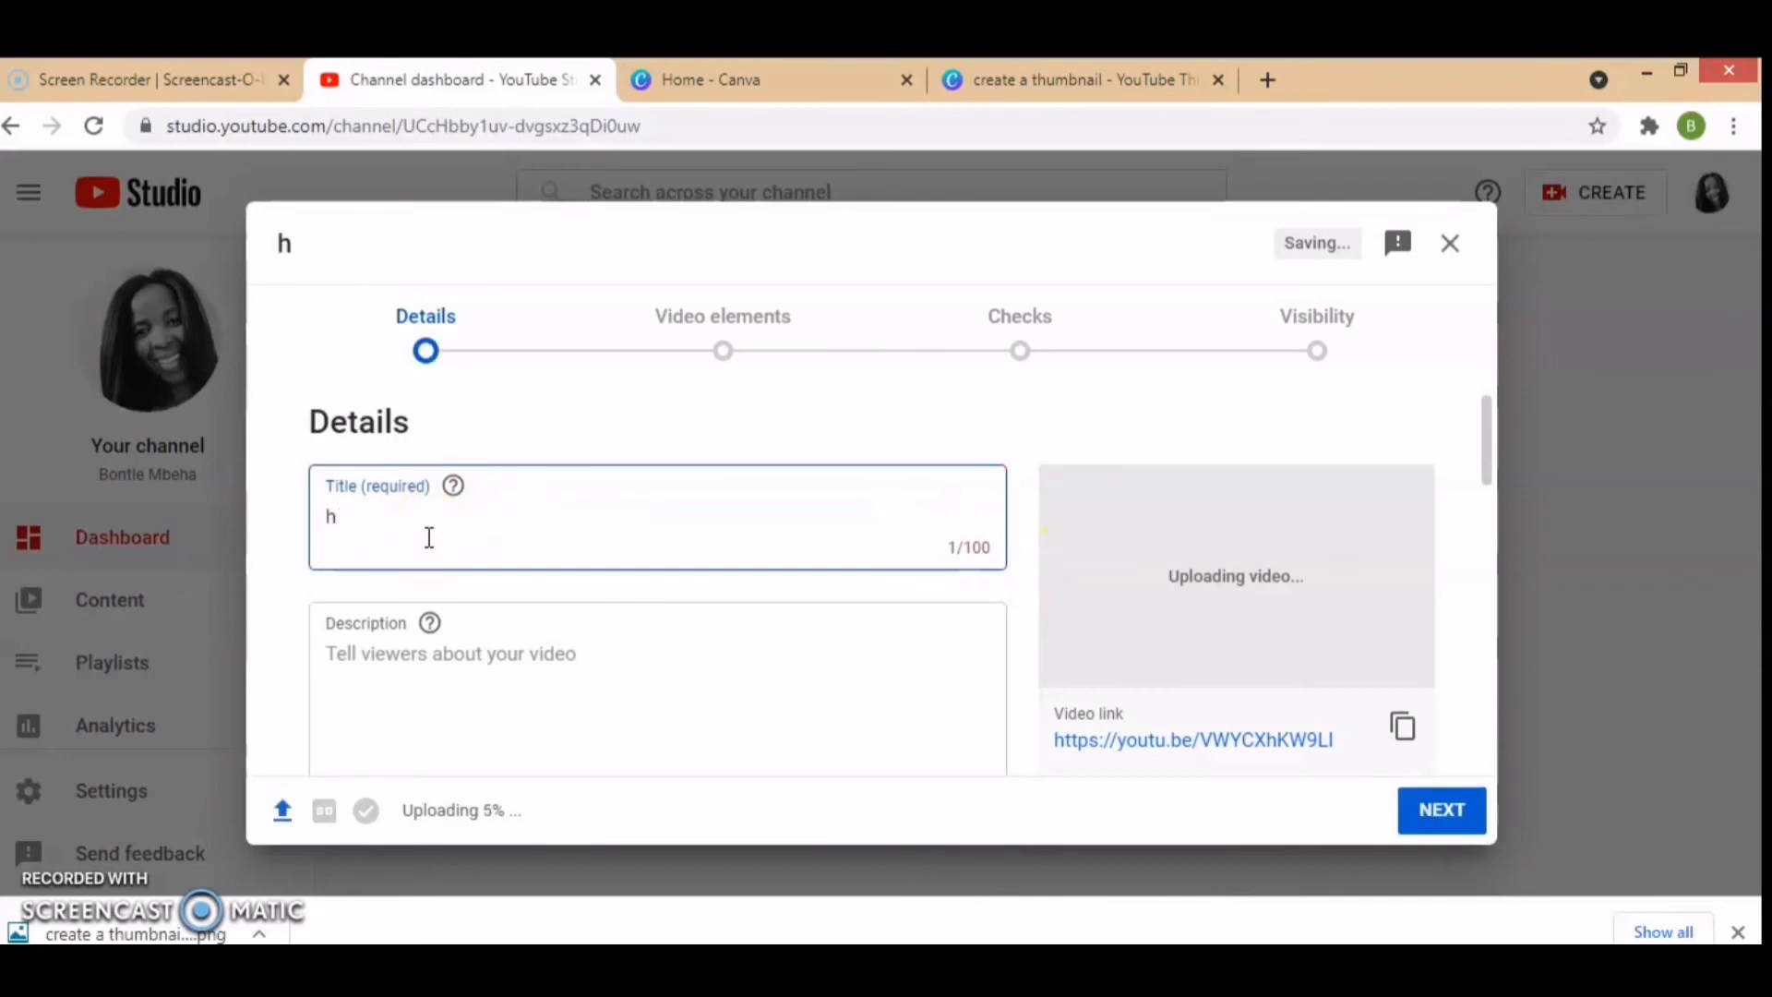
Step: Set the uploaded video's title to "How to create a thumbnail"
{"action": "key", "text": "BackSpace"}
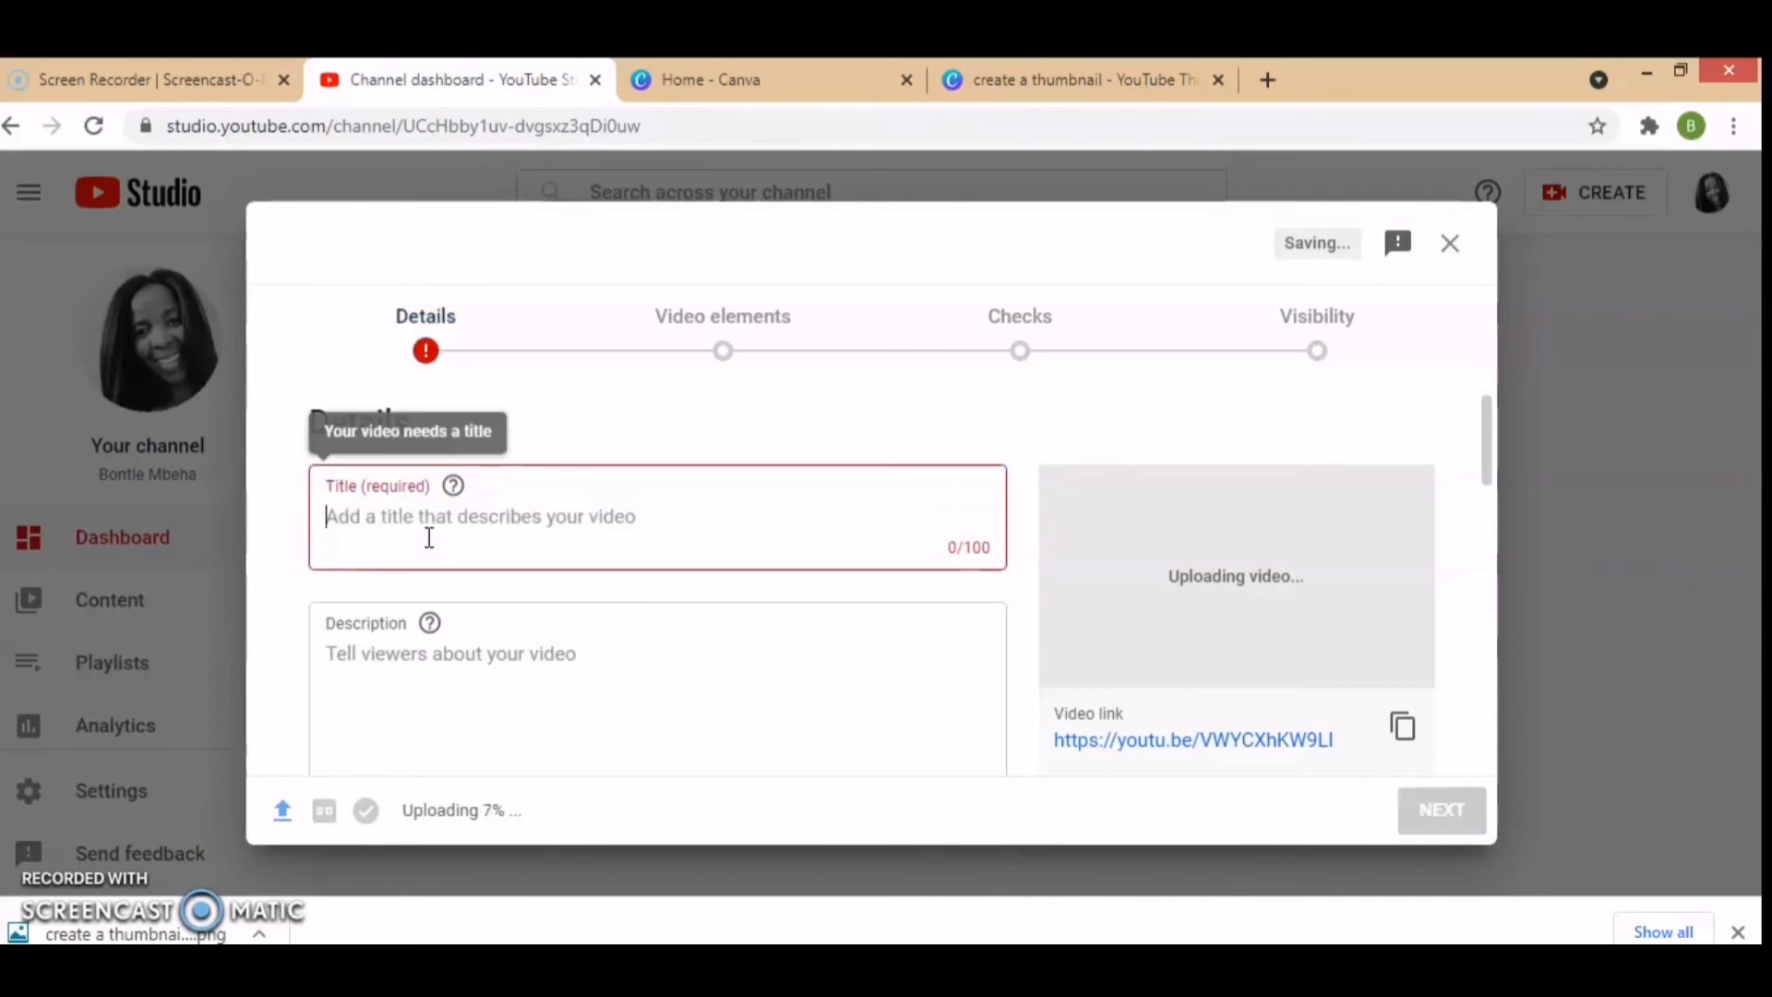
{"action": "type", "text": "How to create a thumbnail"}
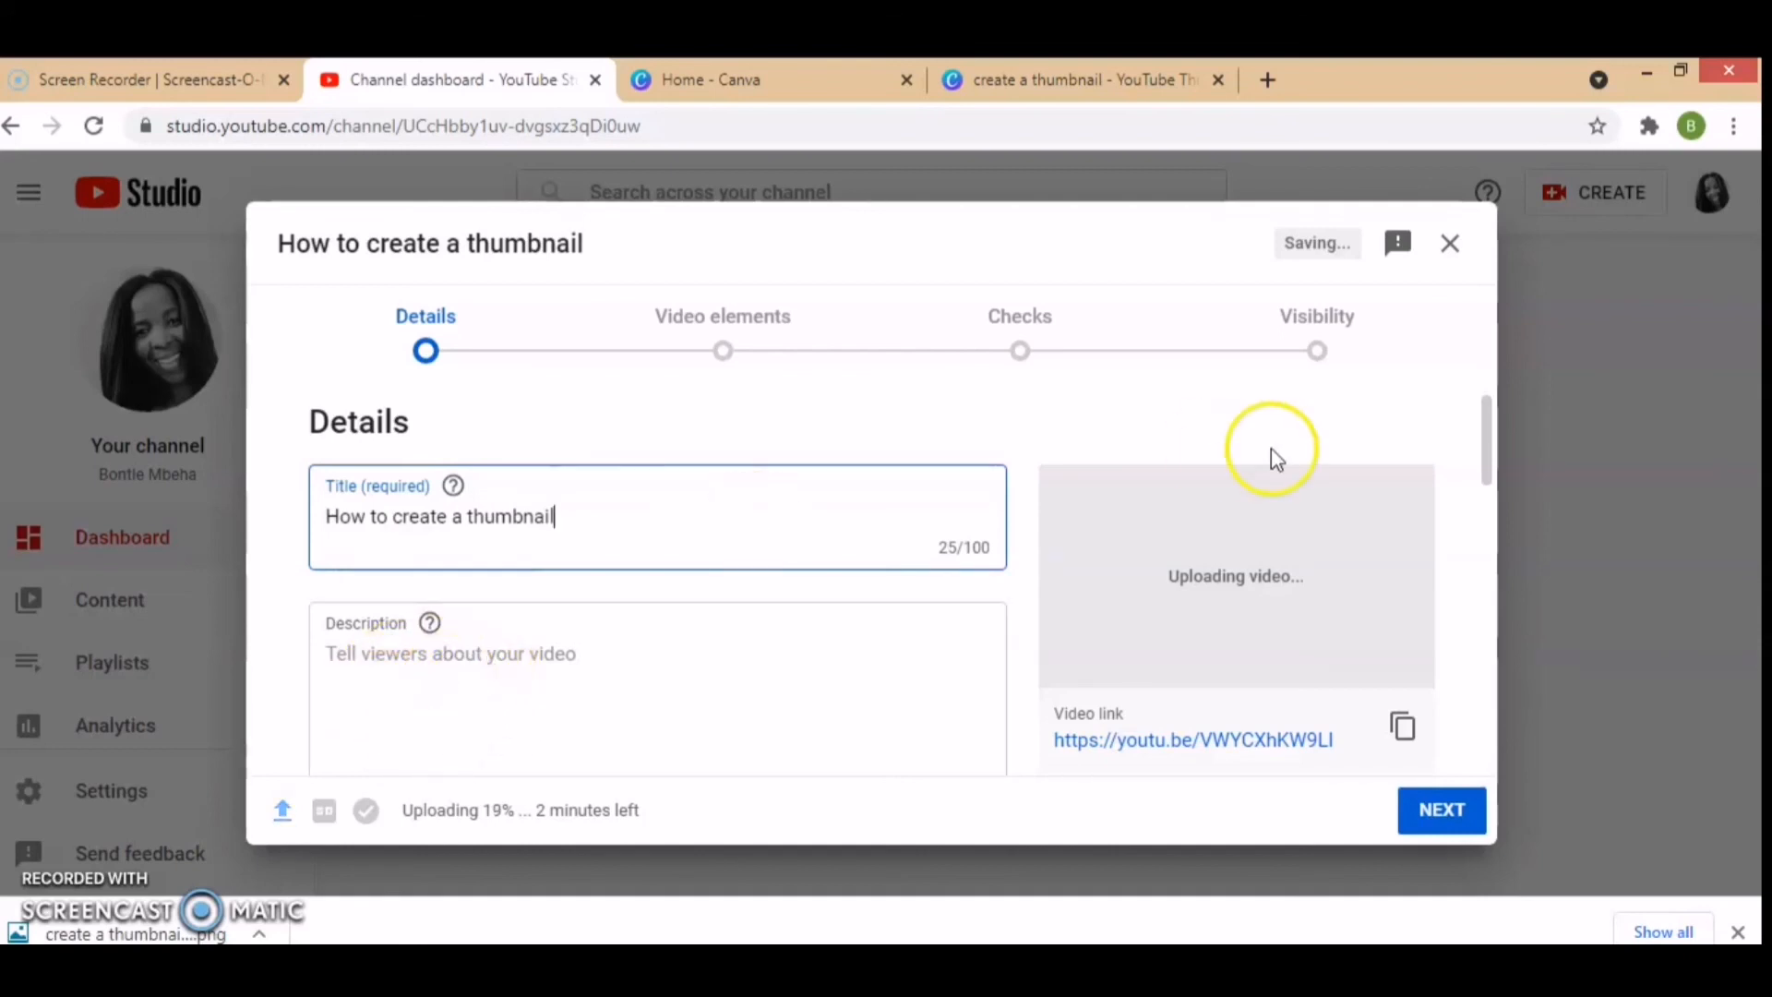
Step: Upload the "New Logo Identity Promotional Material Templ..." image from the "Youtube thumbnails" folder as the video's custom thumbnail
{"action": "left_click_drag", "start_coordinate": [1487, 449], "coordinate": [1503, 556]}
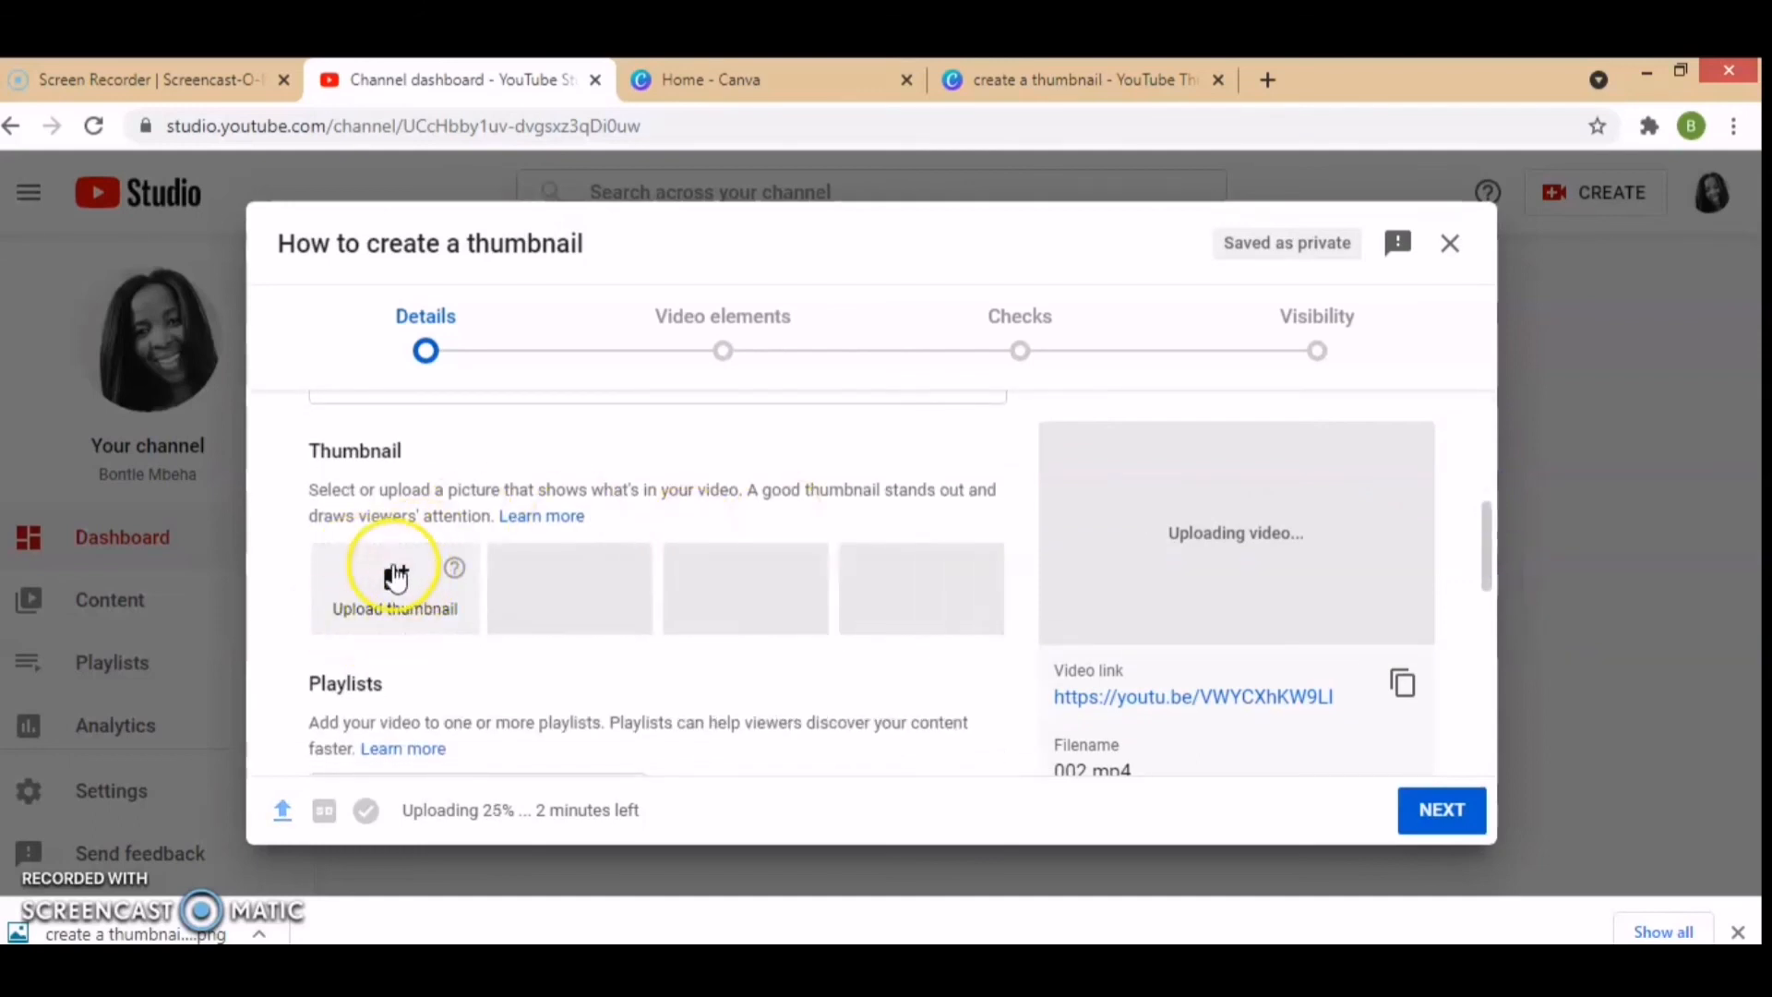
{"action": "left_click", "coordinate": [399, 585]}
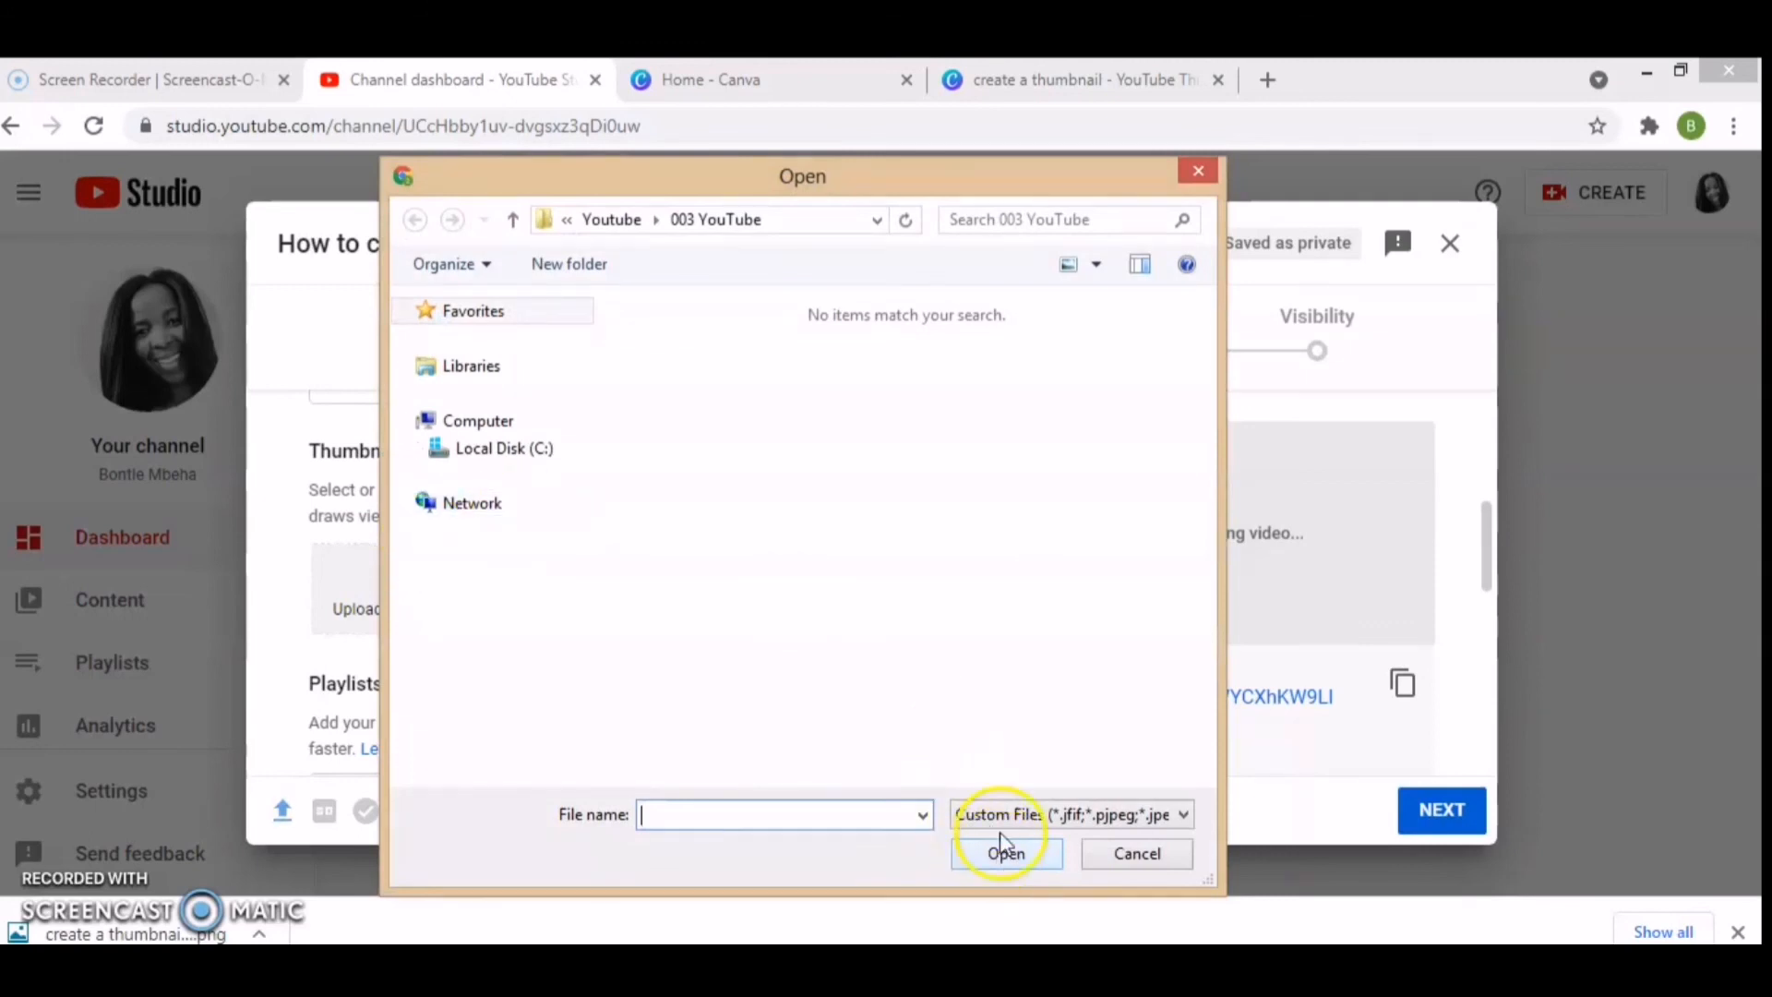
{"action": "left_click", "coordinate": [513, 221]}
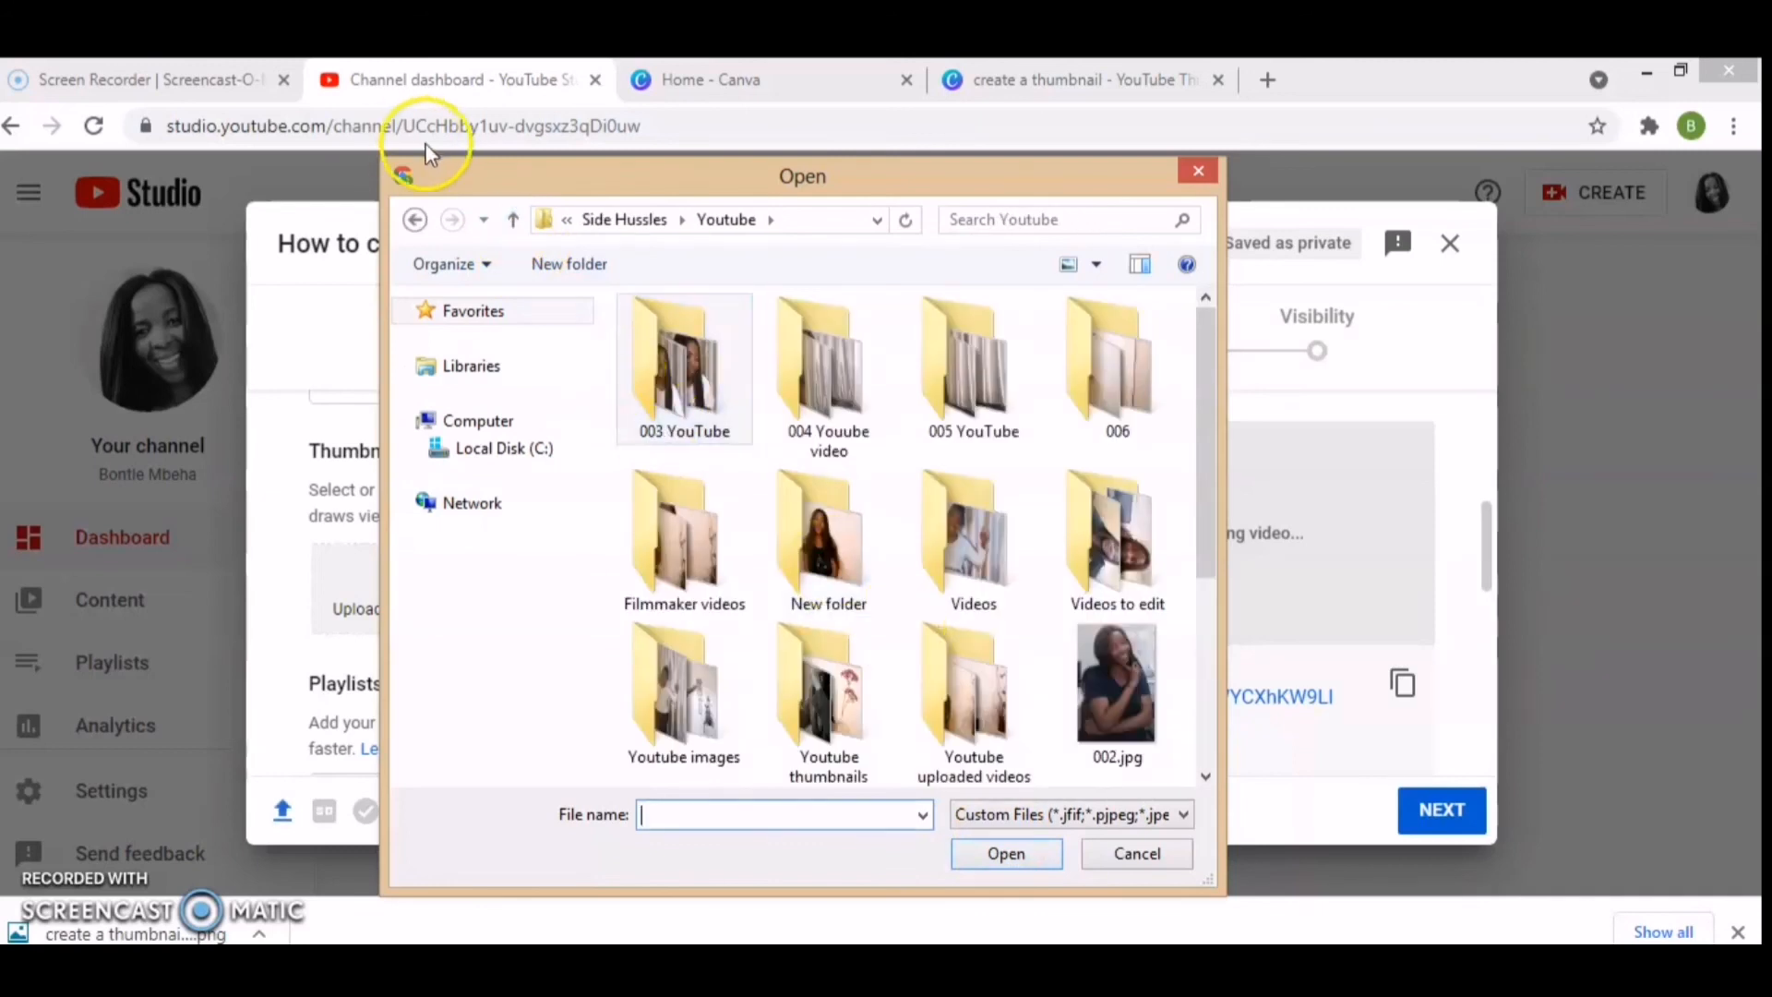
{"action": "left_click", "coordinate": [514, 220]}
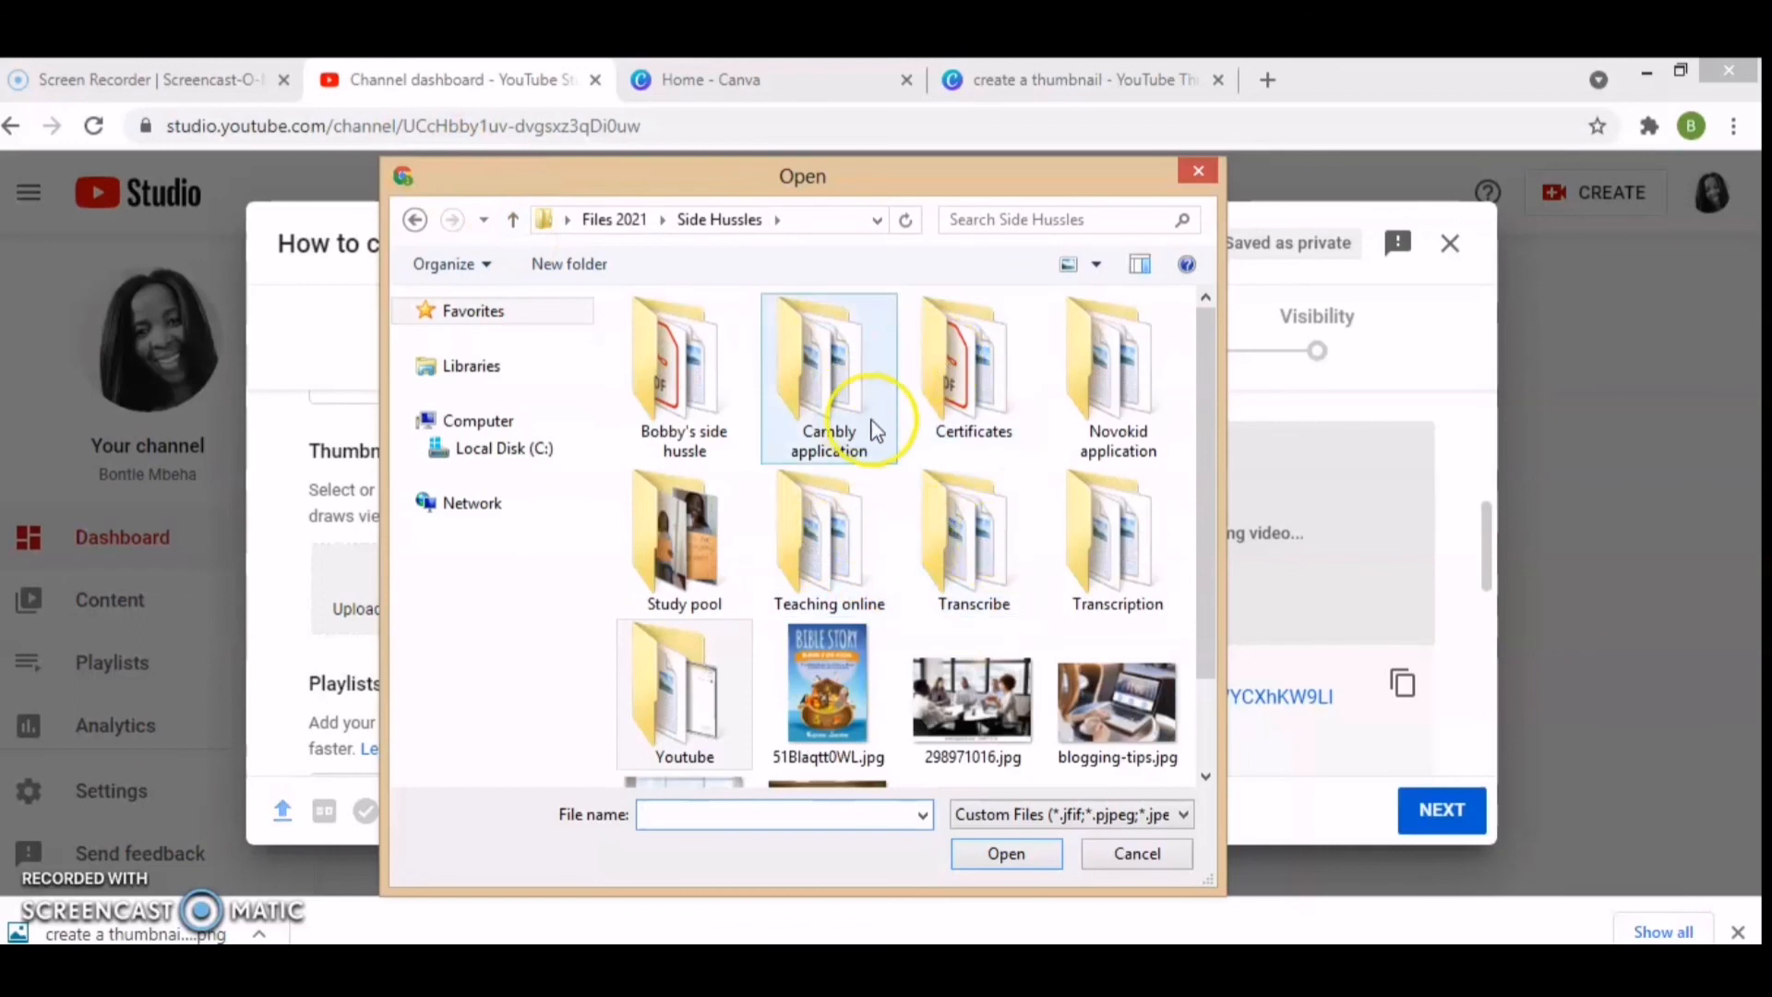
{"action": "double_click", "coordinate": [723, 692]}
{"action": "double_click", "coordinate": [856, 701]}
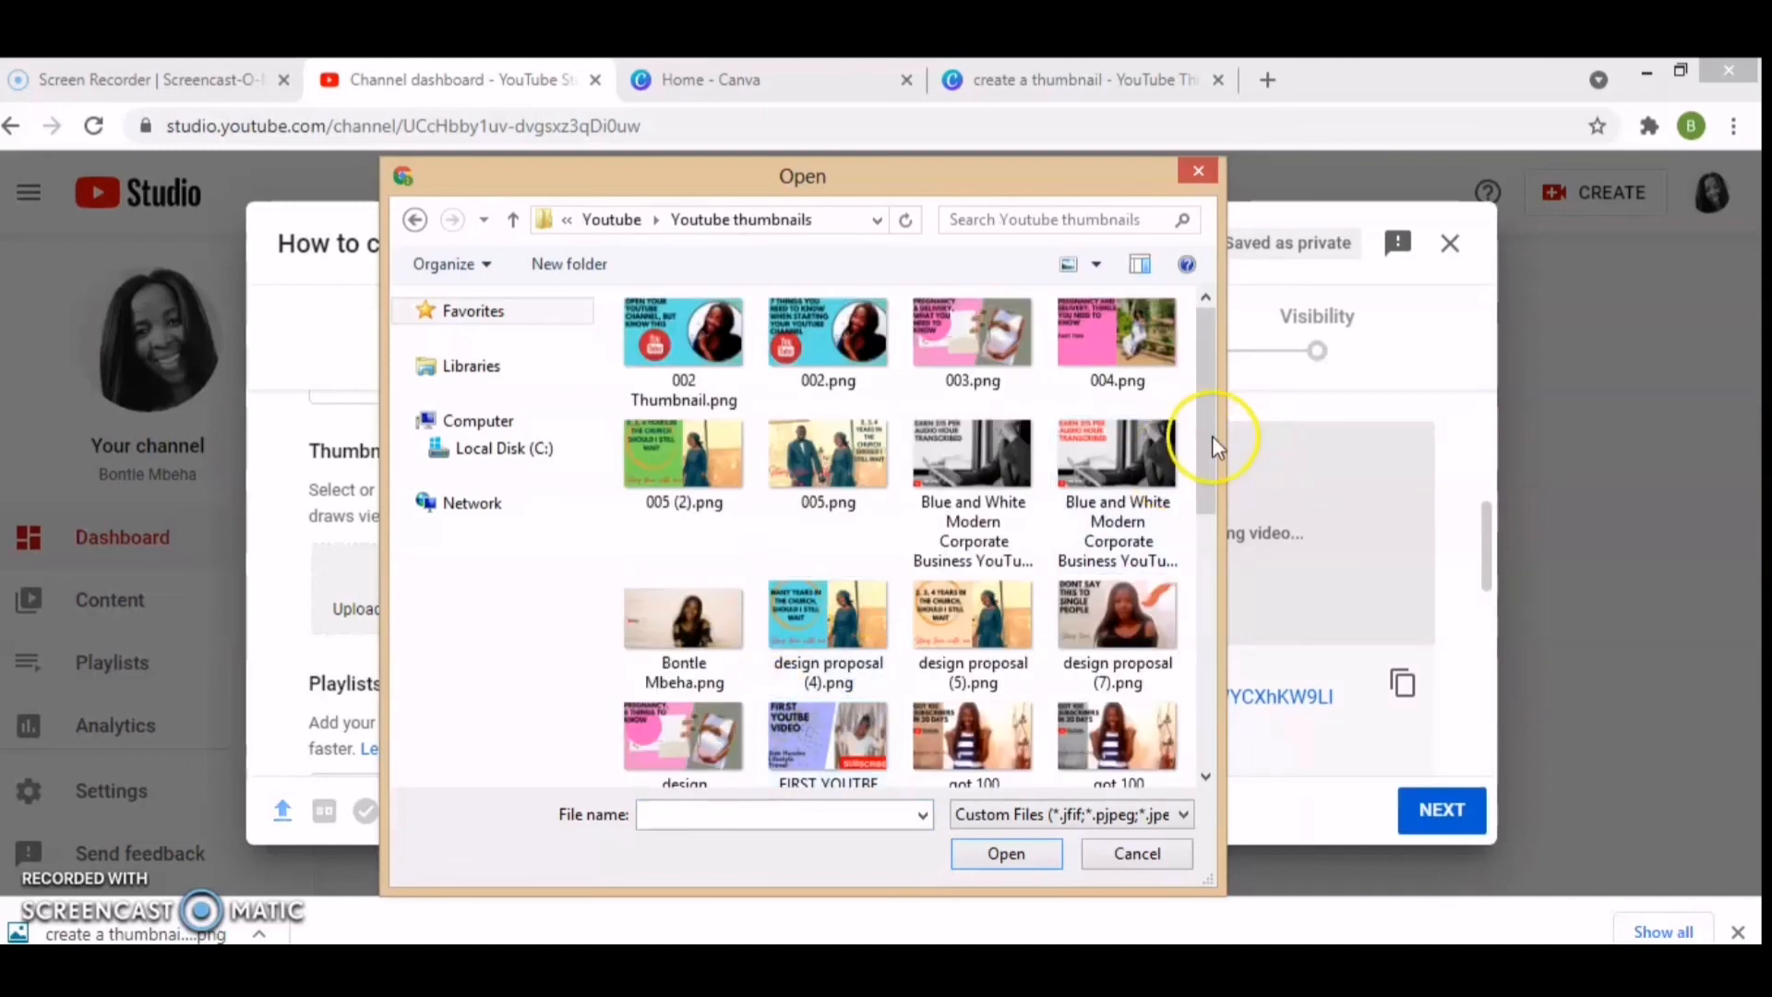
{"action": "left_click_drag", "start_coordinate": [1210, 424], "coordinate": [1260, 678]}
{"action": "left_click", "coordinate": [683, 554]}
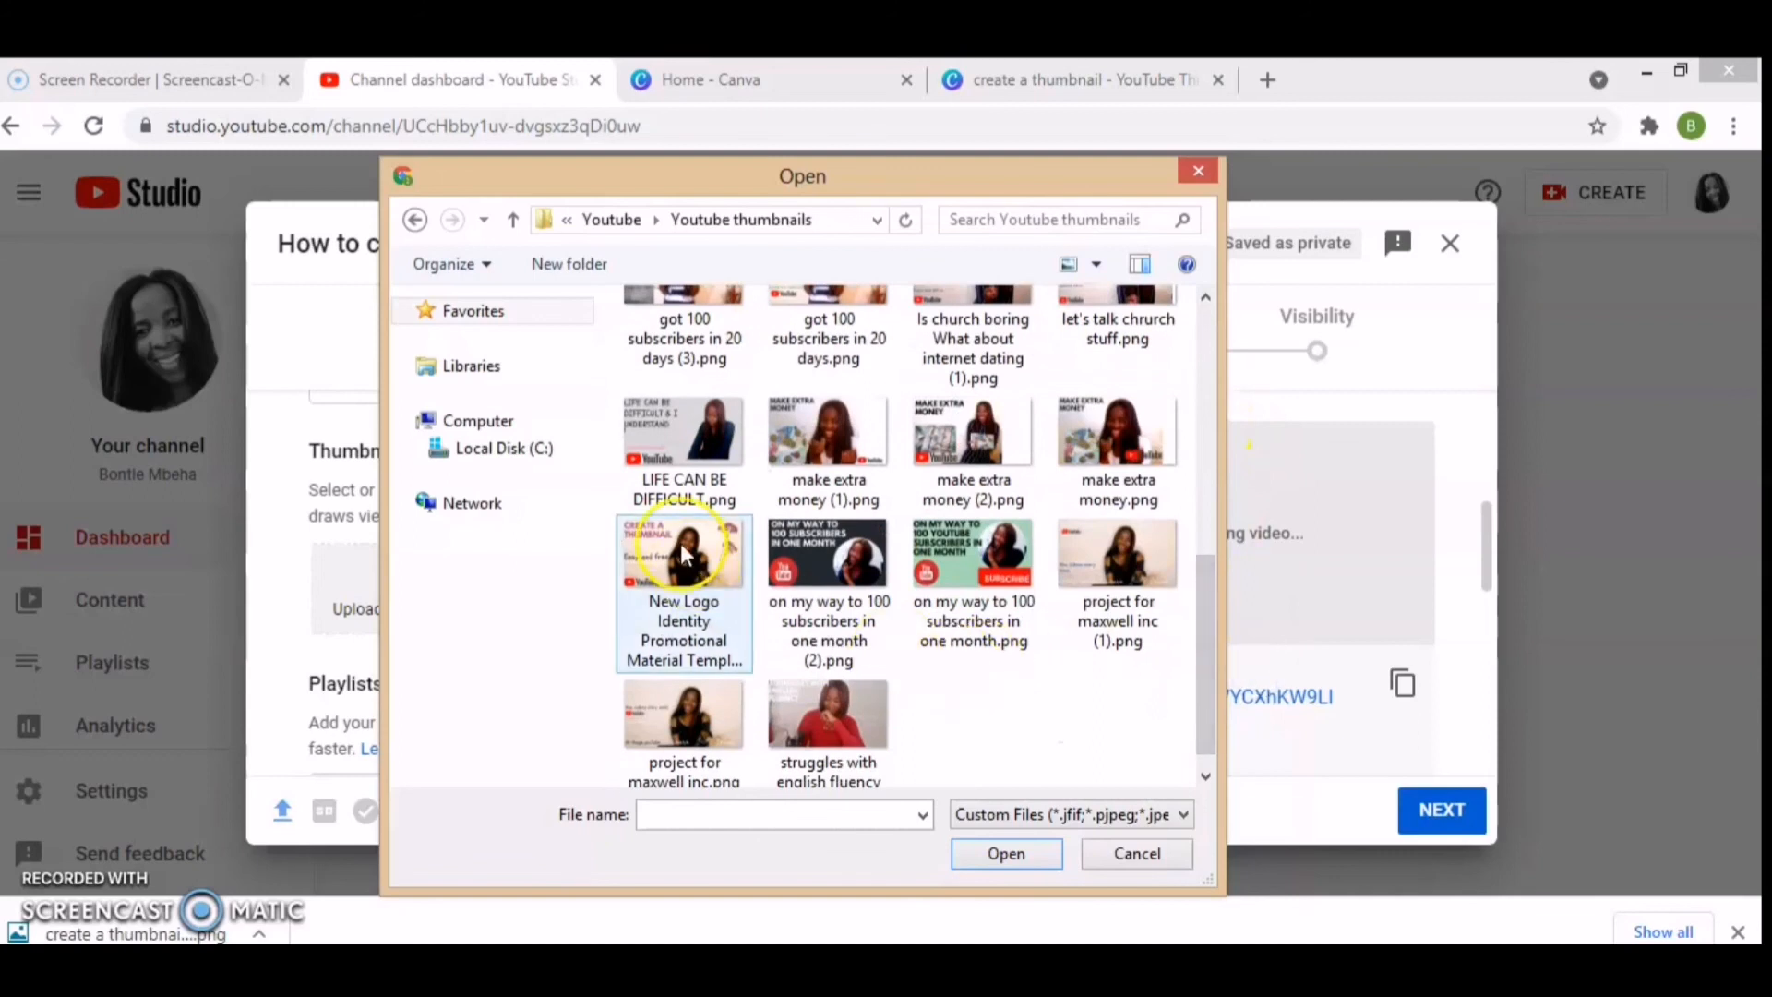
{"action": "left_click", "coordinate": [675, 532]}
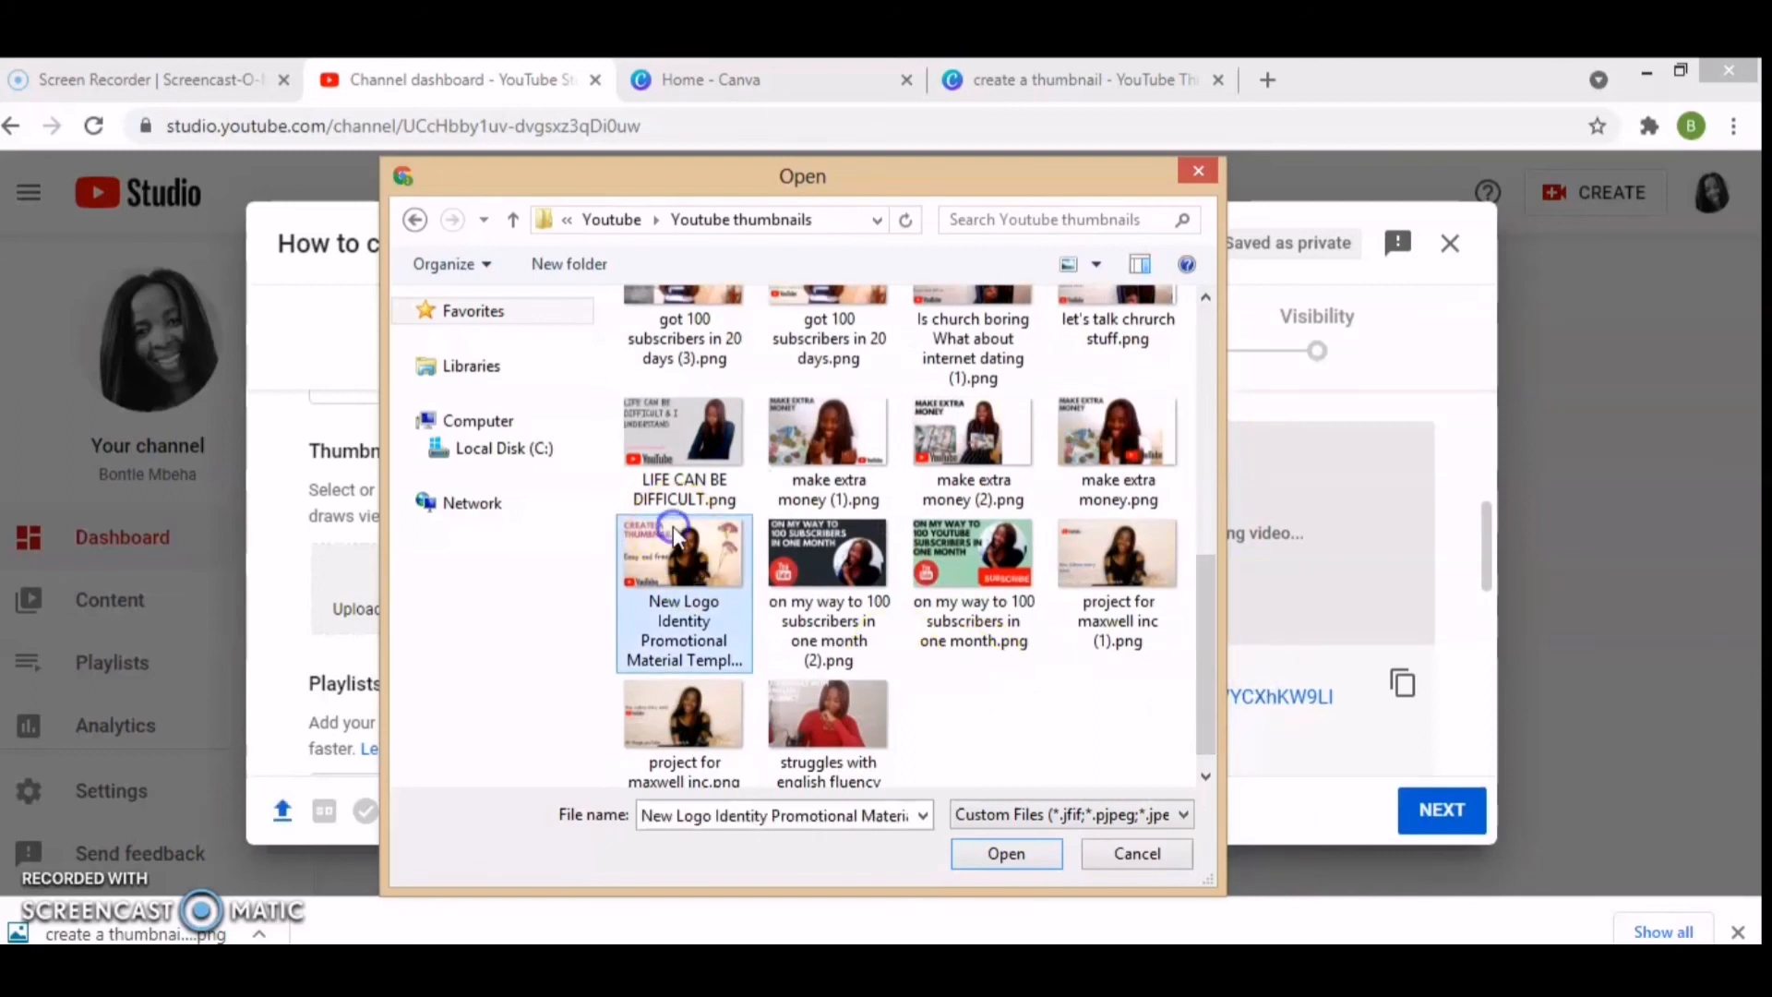
{"action": "left_click", "coordinate": [1008, 855]}
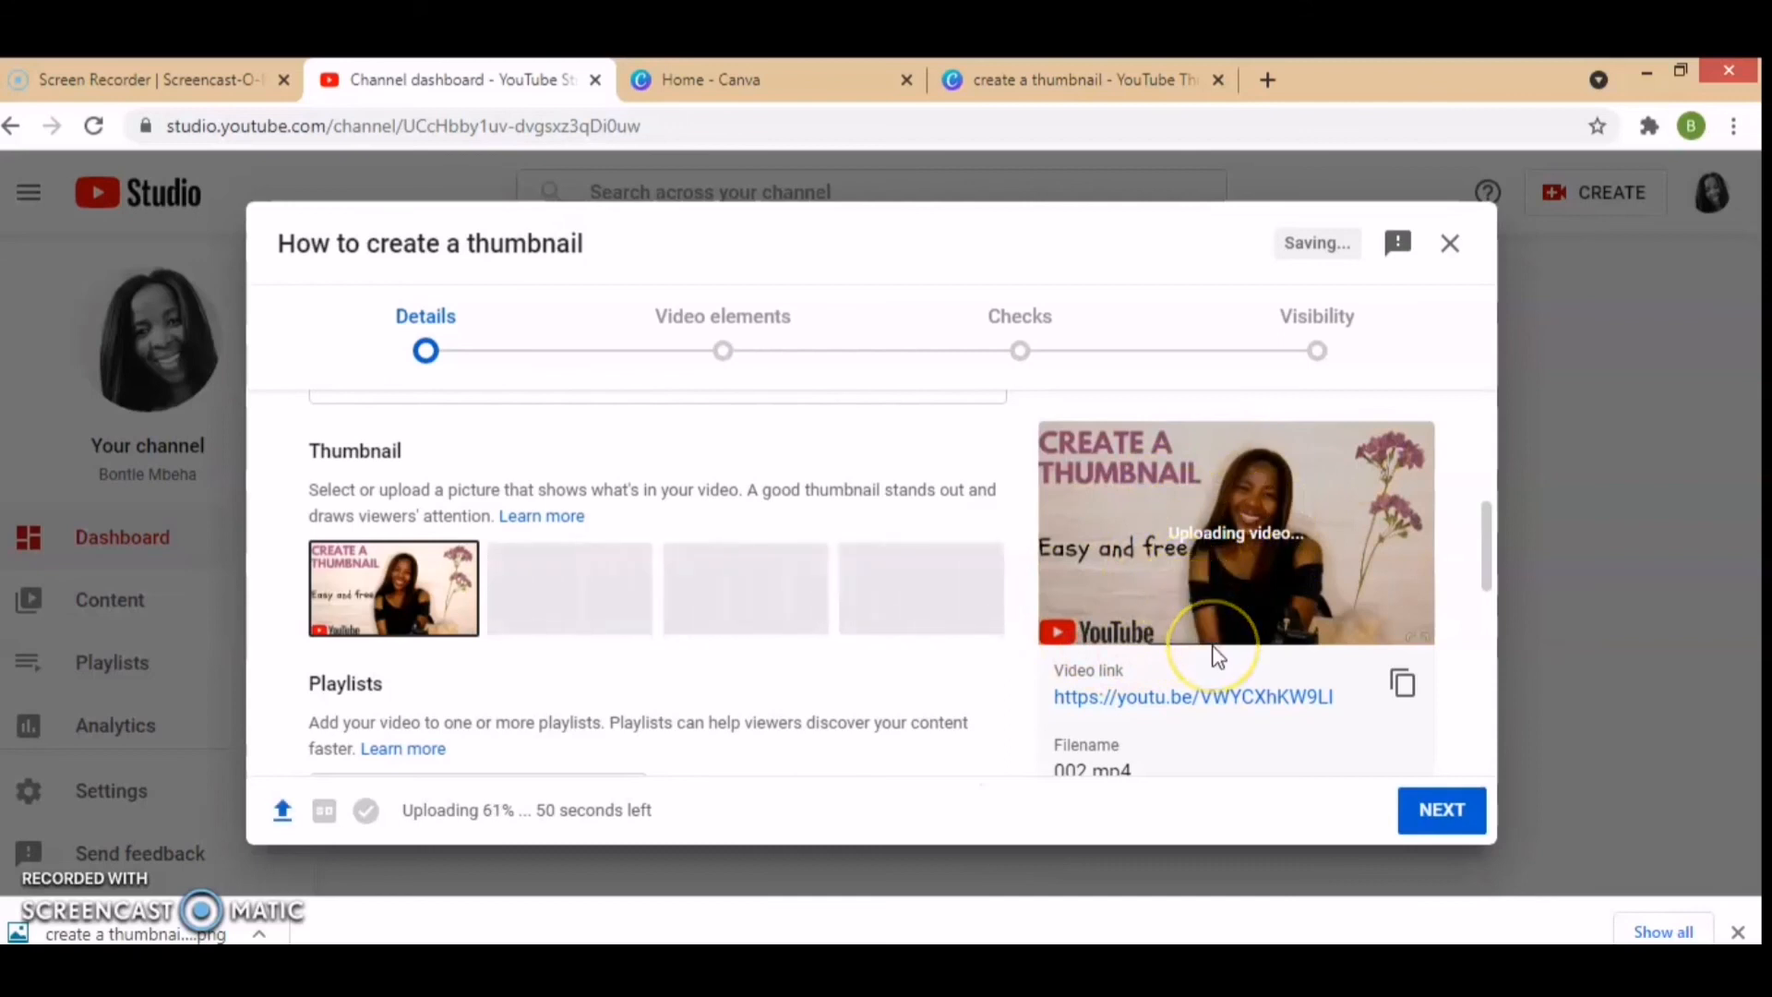
{"action": "left_click", "coordinate": [1128, 569]}
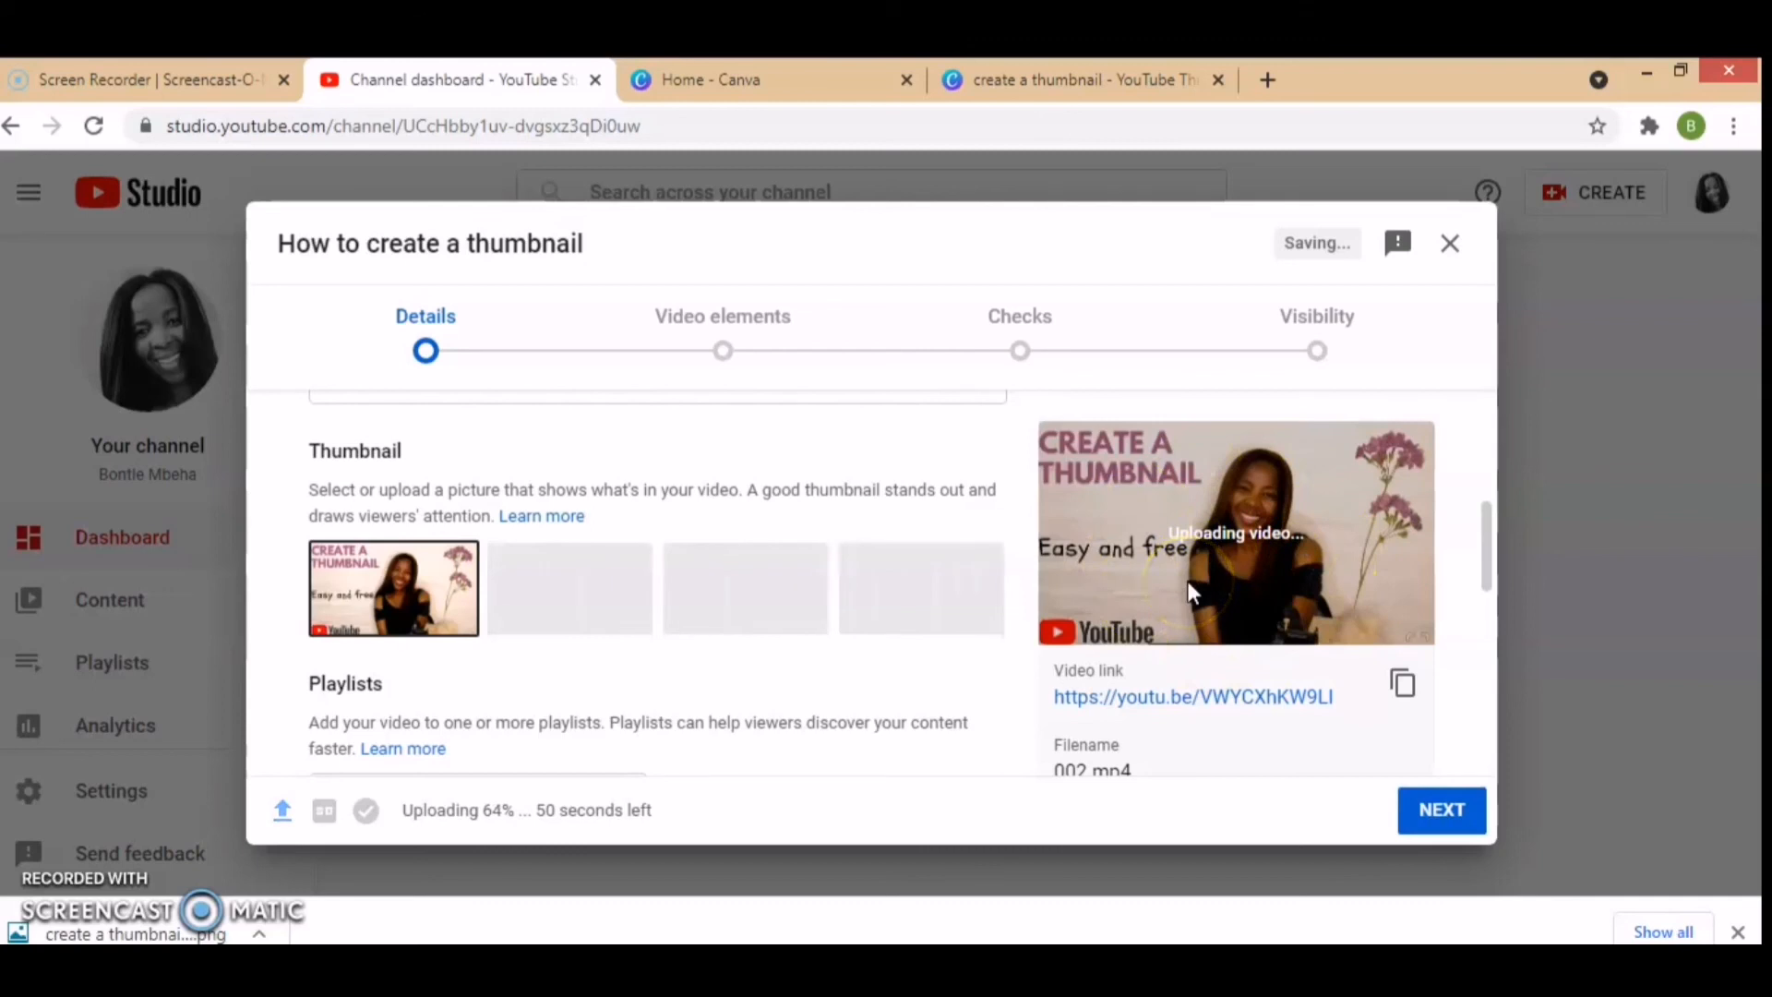